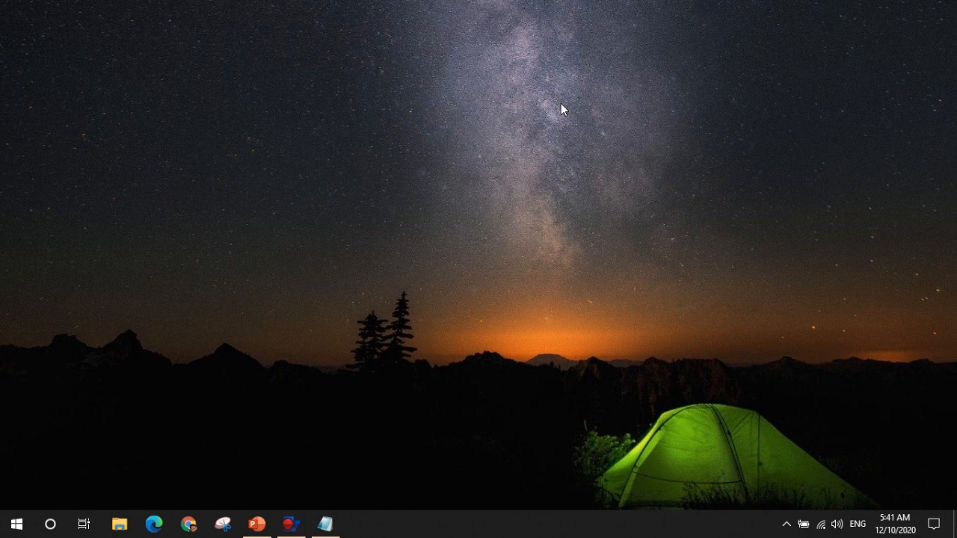
Step: Write the line "Software : XAMPP (apache web server, mysql database)" in the untitled Notepad document
left_click(326, 520)
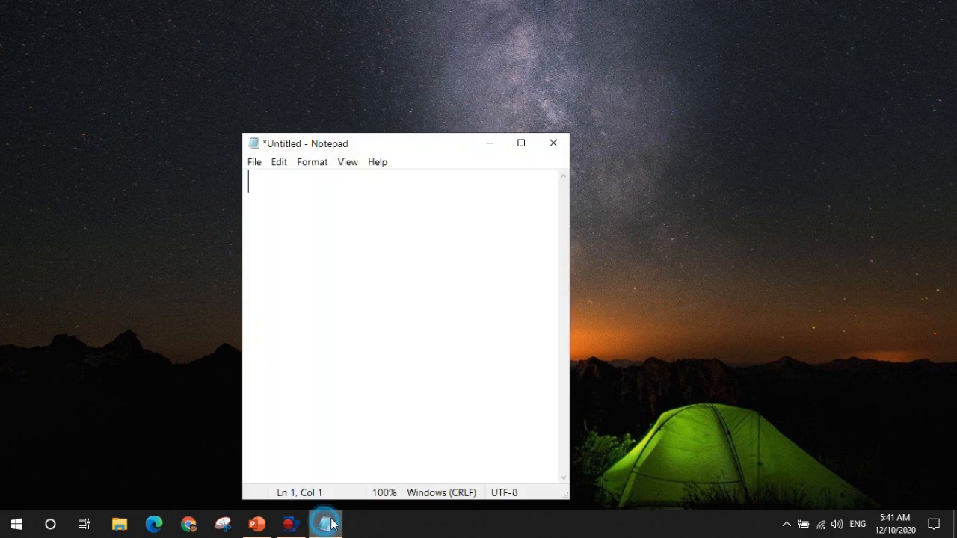
type("Sot")
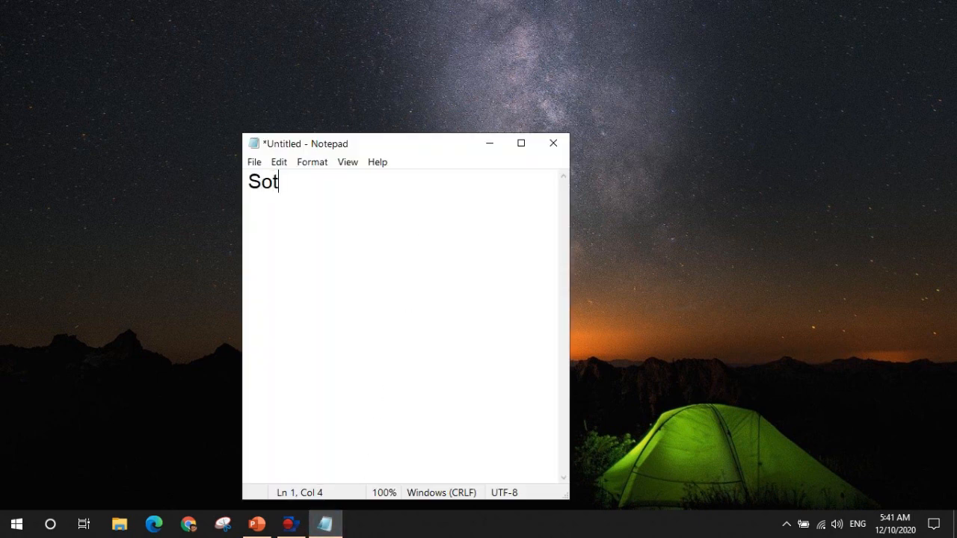
key("BackSpace")
type("ftware ")
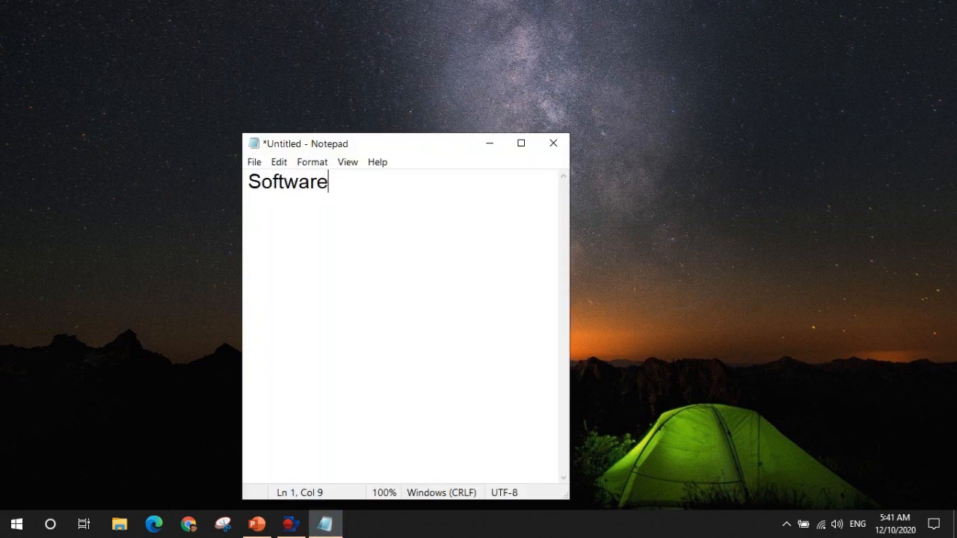
type(": XAMPP")
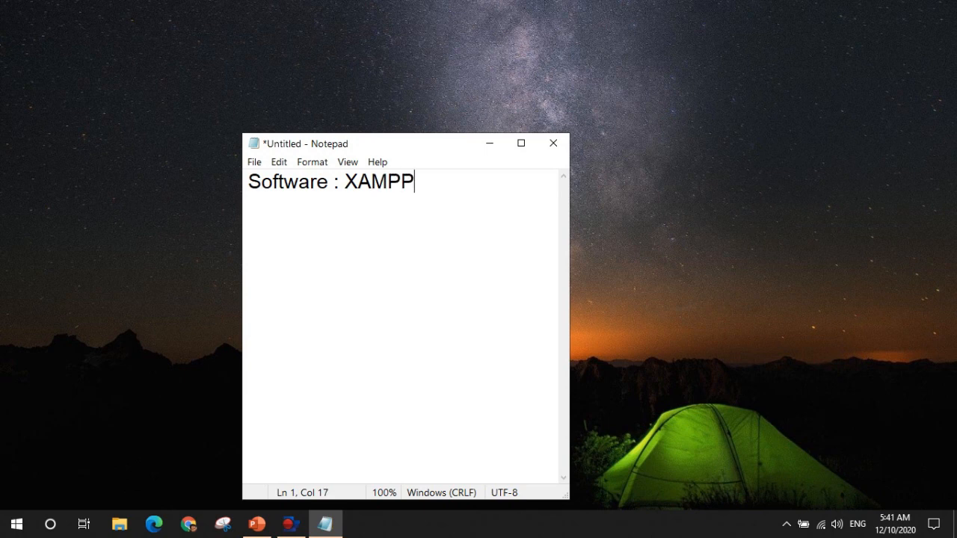
type(" (apache web")
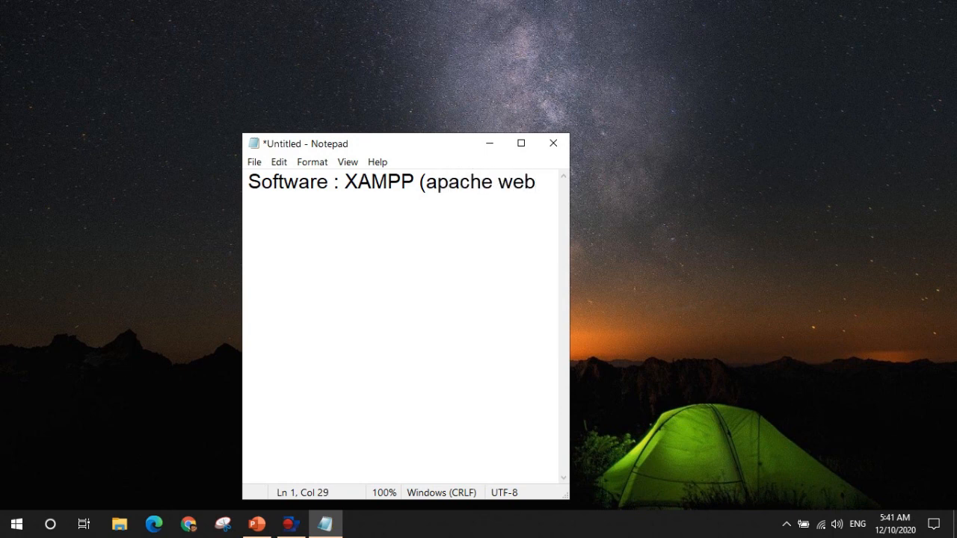
type(" server")
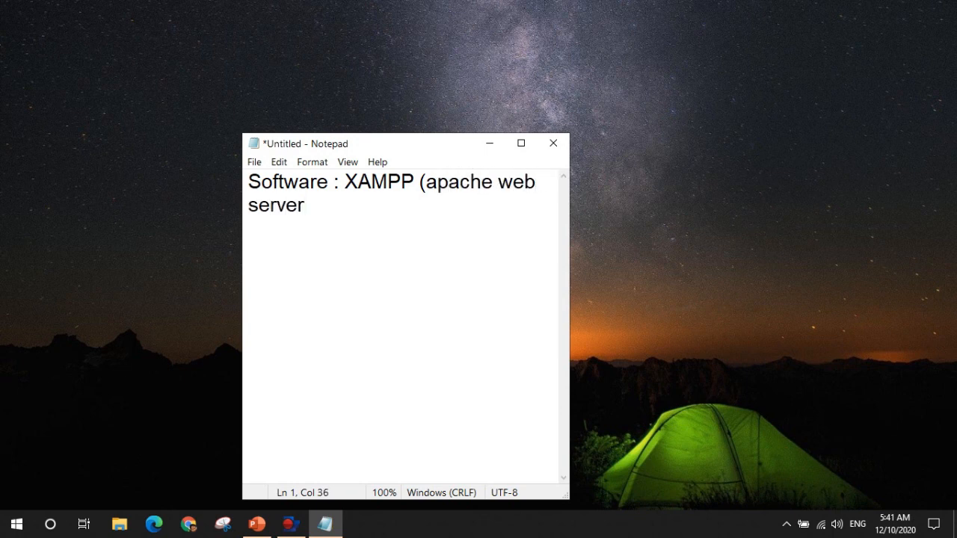
type(", mysq")
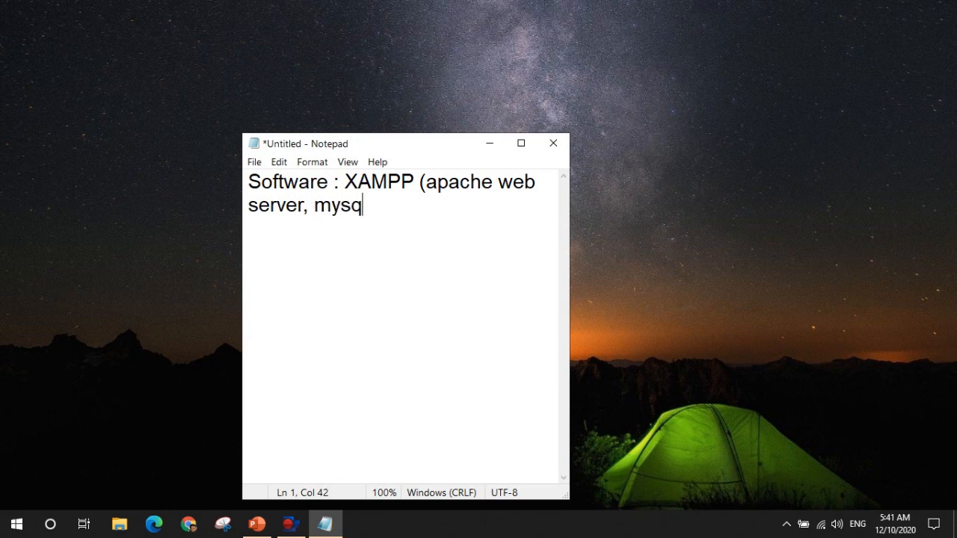
type("l database)")
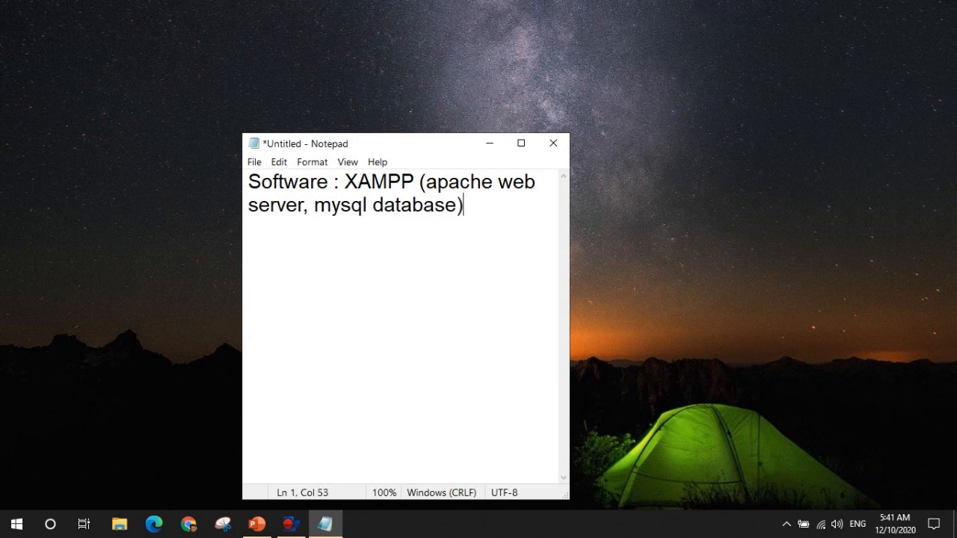
Step: Minimize Notepad, search Google for "download xampp" in Chrome and open the apachefriends.org Download XAMPP page
left_click(488, 144)
left_click(189, 524)
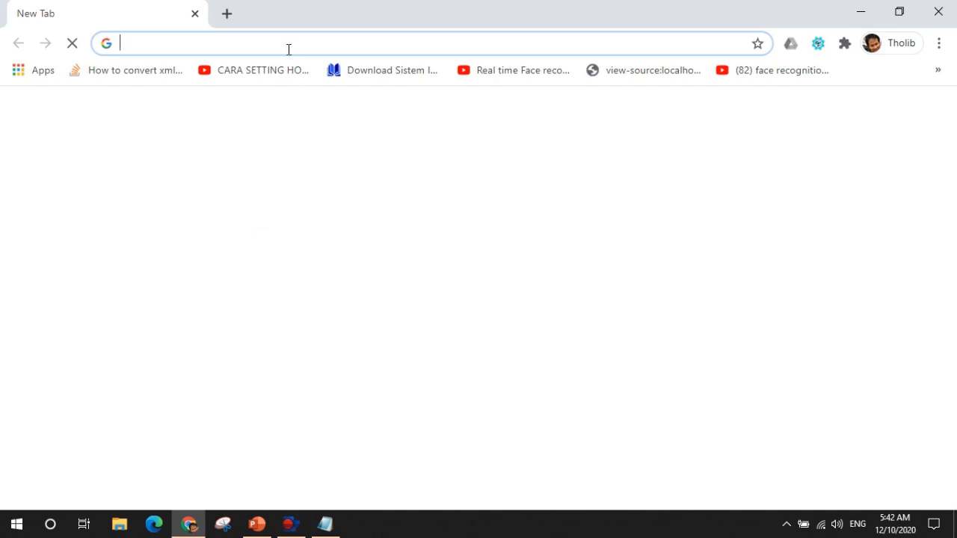
type("download")
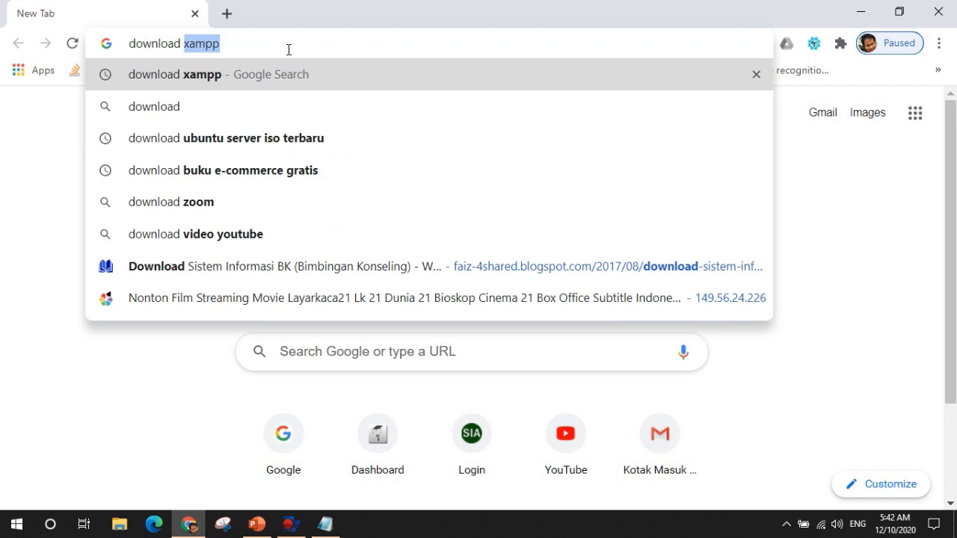
key("Return")
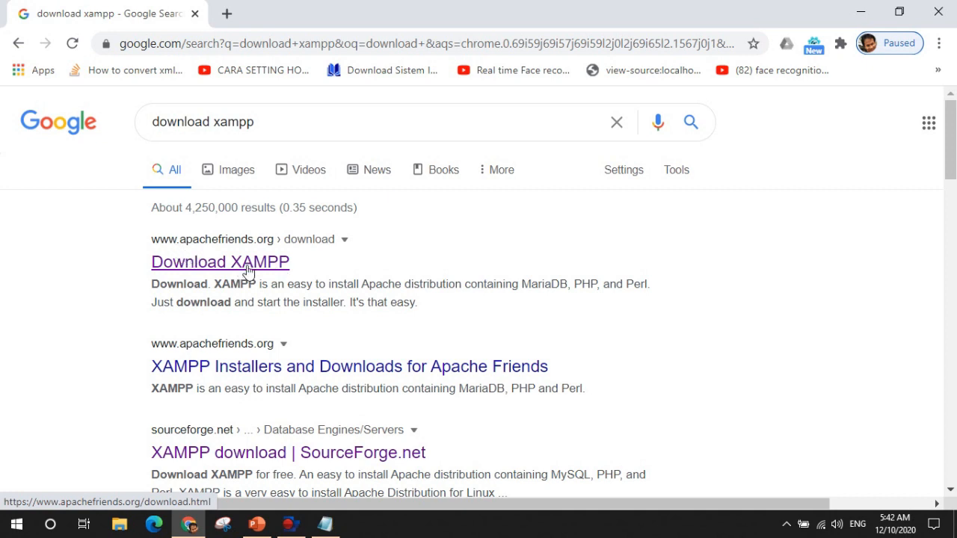
left_click(188, 261)
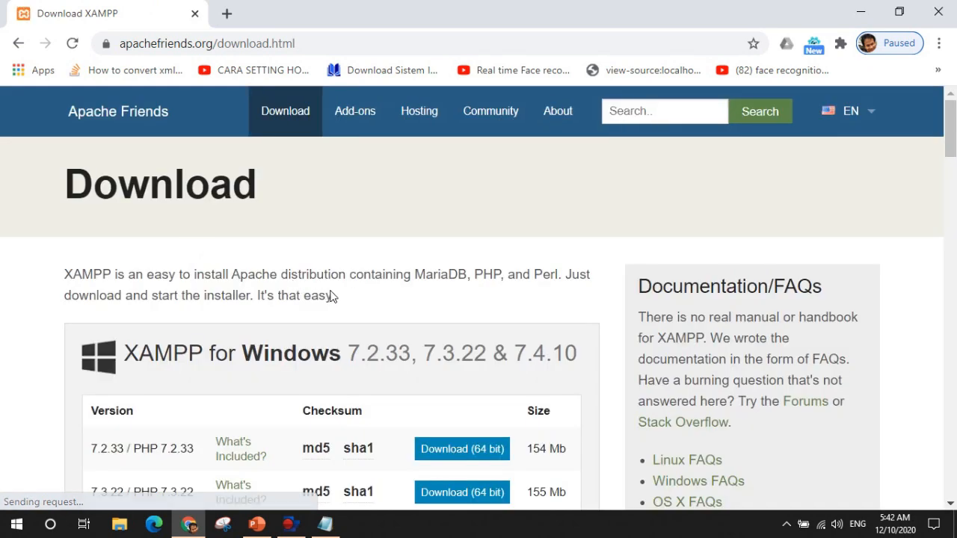
Step: Examine the XAMPP versions and 64-bit downloads offered for Windows, Linux and OS X
scroll(332, 296, "down", 1)
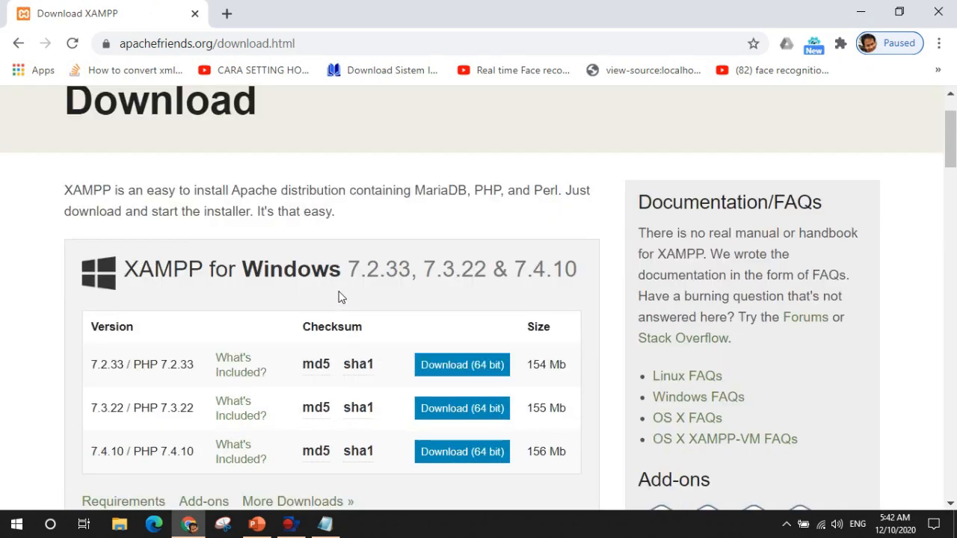
scroll(338, 296, "down", 1)
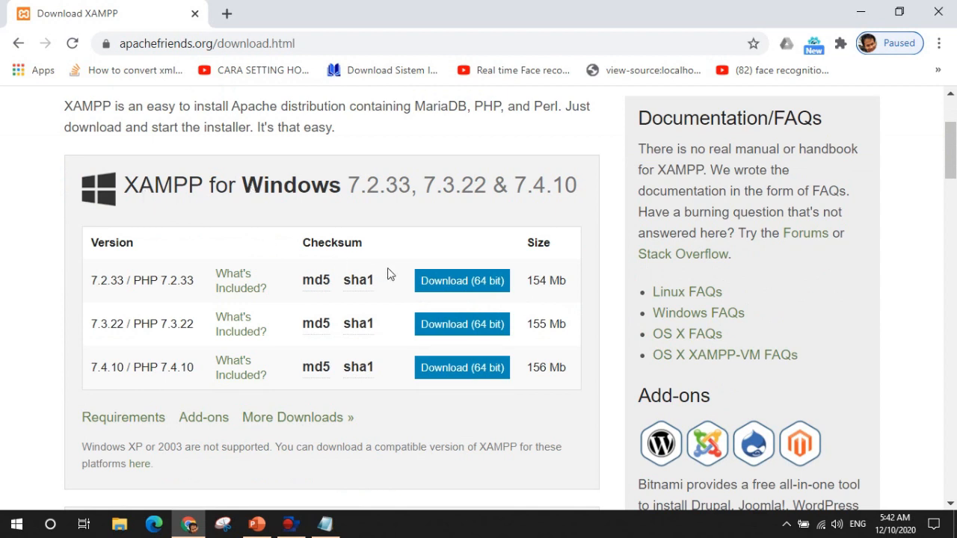
scroll(387, 275, "down", 4)
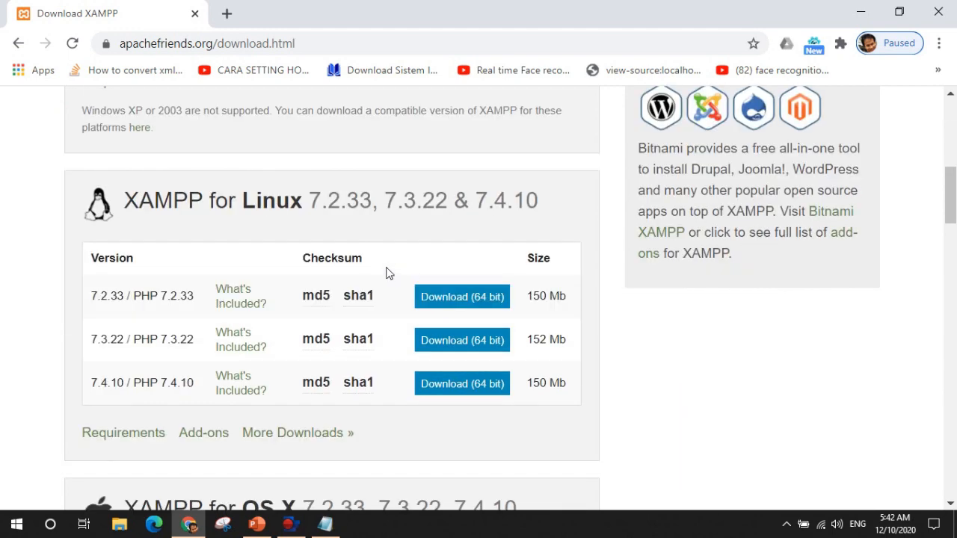
scroll(258, 203, "down", 2)
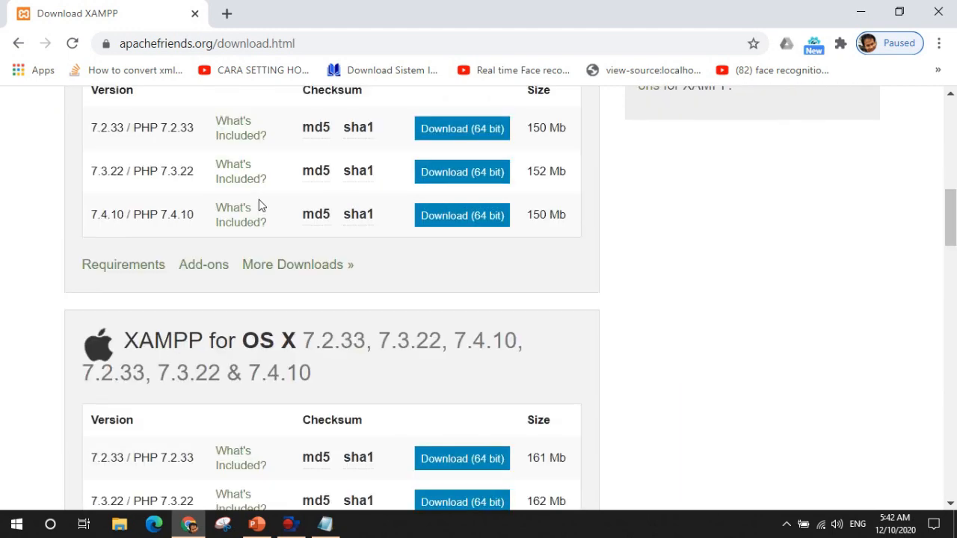
scroll(258, 203, "down", 1)
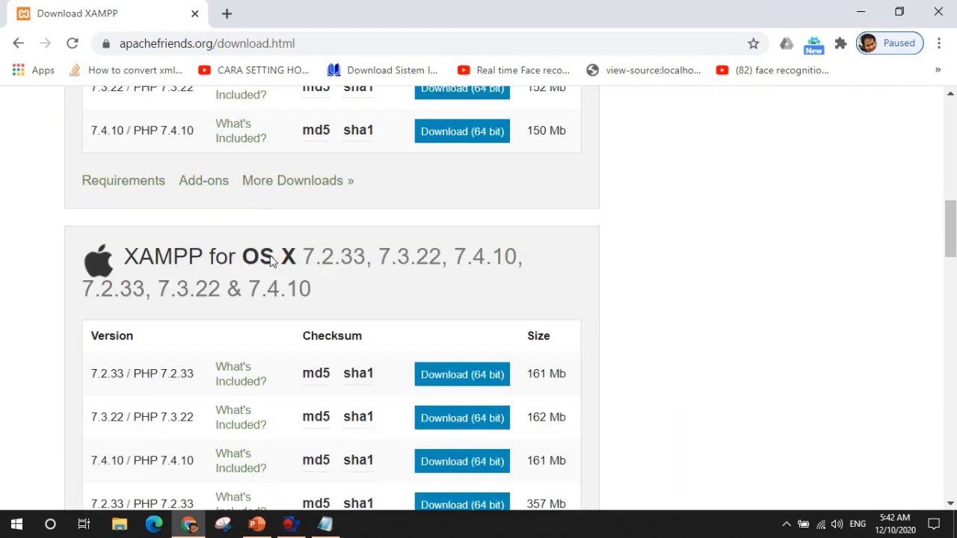
scroll(318, 276, "up", 6)
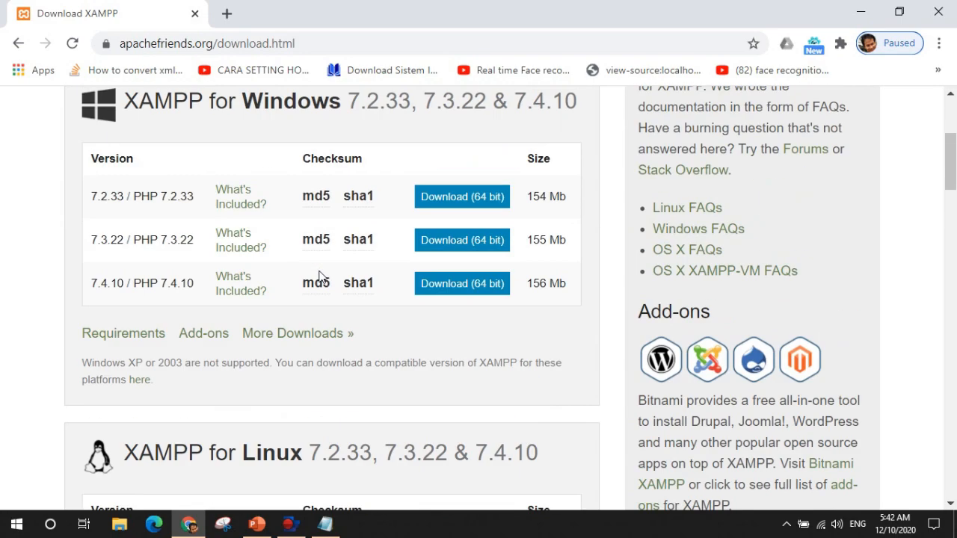
scroll(317, 271, "up", 1)
scroll(317, 271, "down", 8)
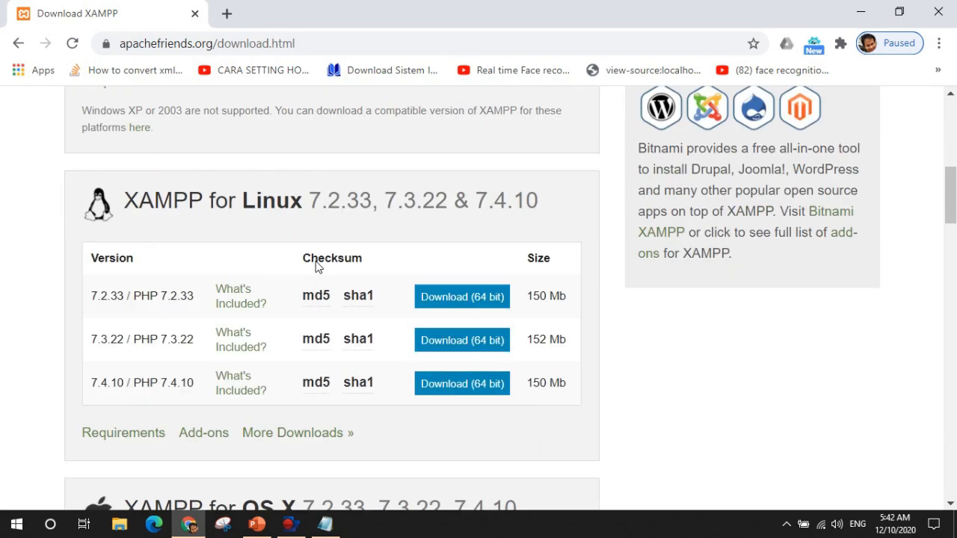
scroll(315, 257, "up", 2)
scroll(315, 257, "up", 12)
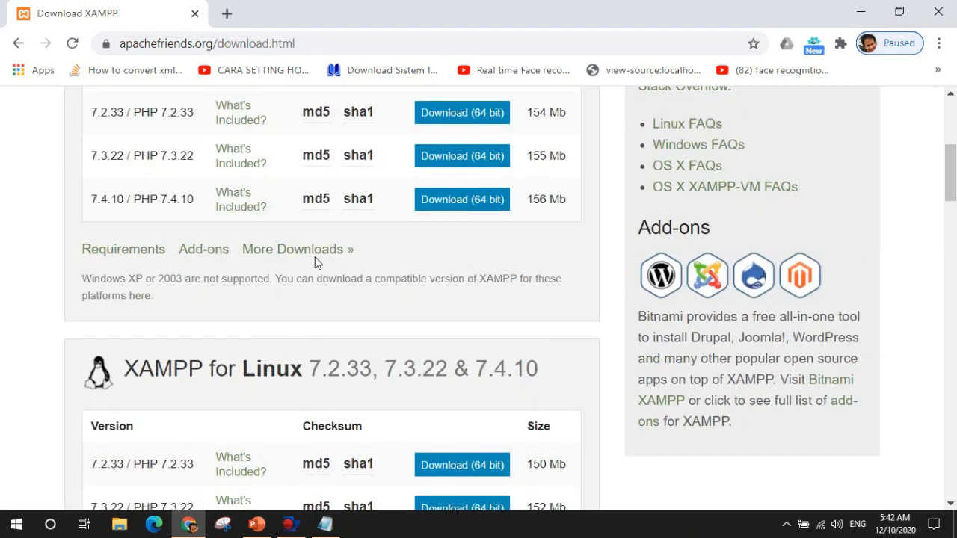
scroll(315, 262, "down", 3)
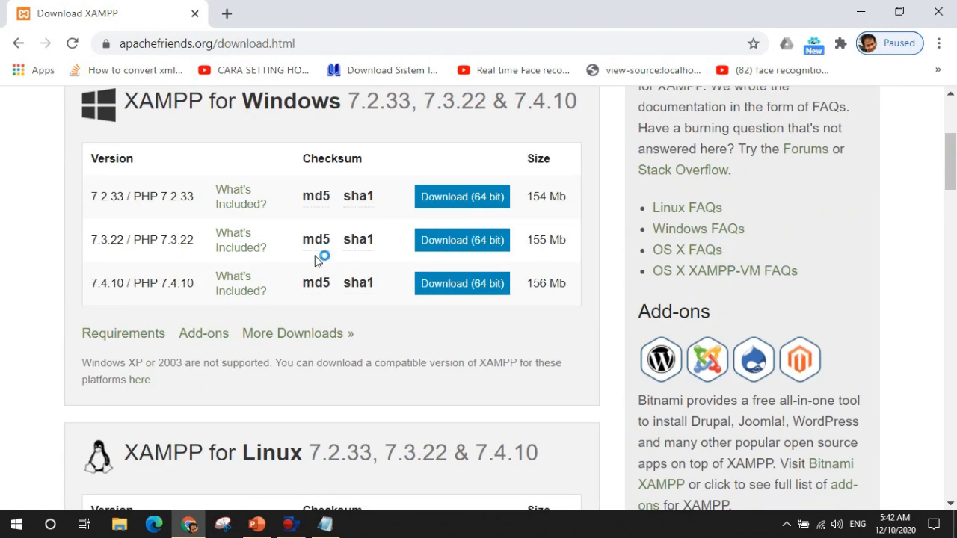
scroll(427, 199, "up", 1)
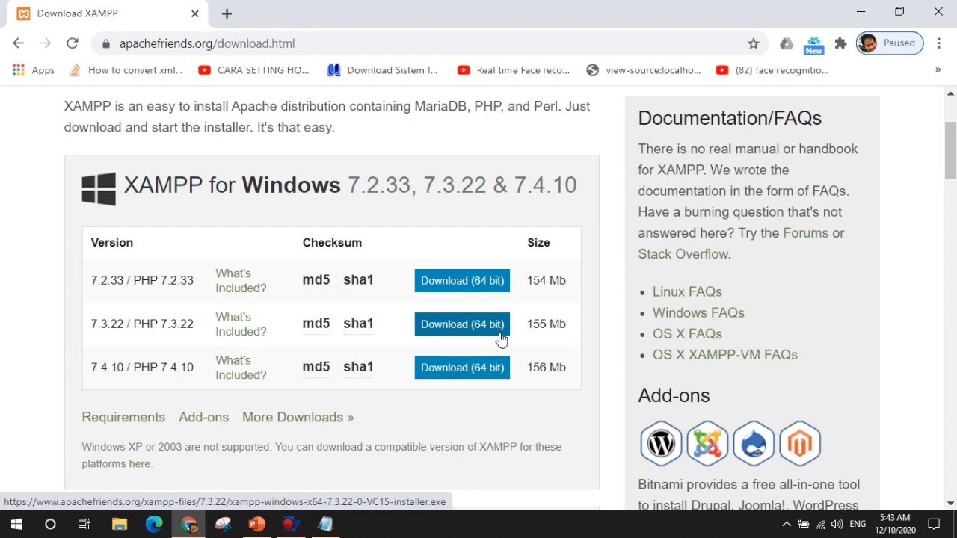
scroll(336, 305, "down", 1)
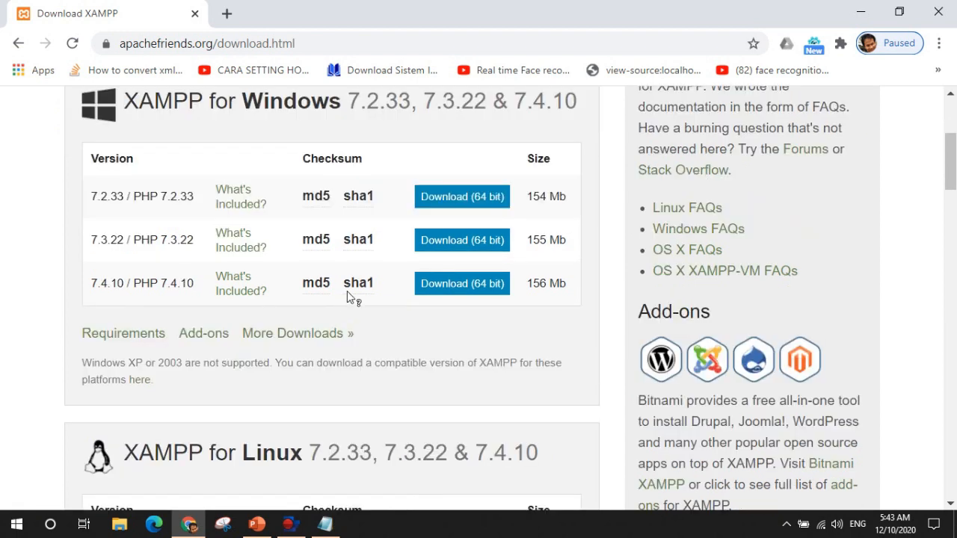
Step: Open the additional downloads for XAMPP for Windows and go to the XAMPP Windows folder on SourceForge
left_click(297, 334)
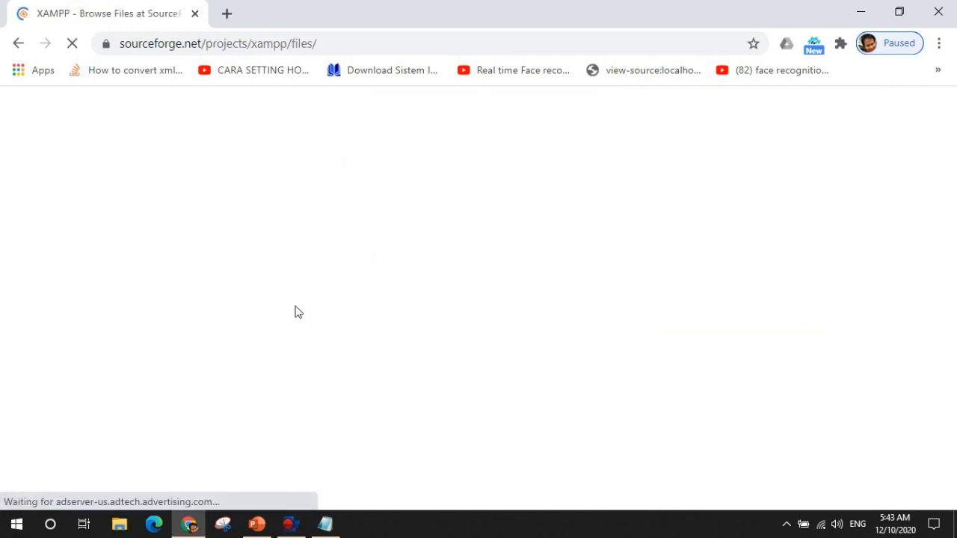
scroll(279, 280, "down", 2)
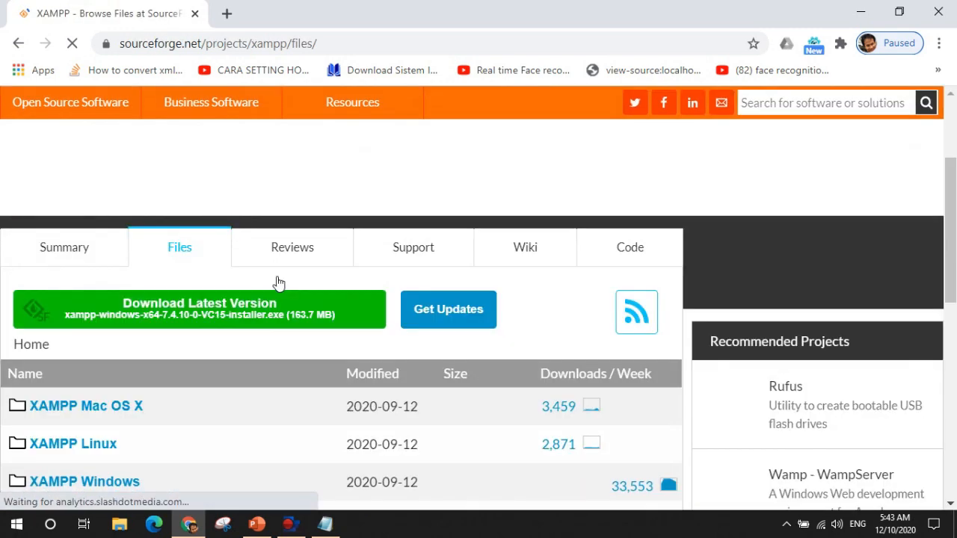
scroll(278, 283, "down", 2)
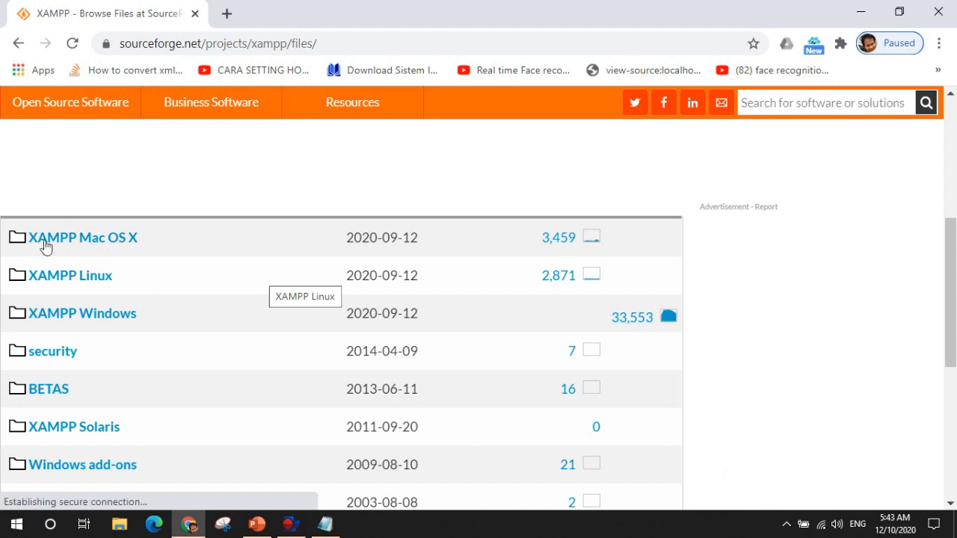
left_click(65, 314)
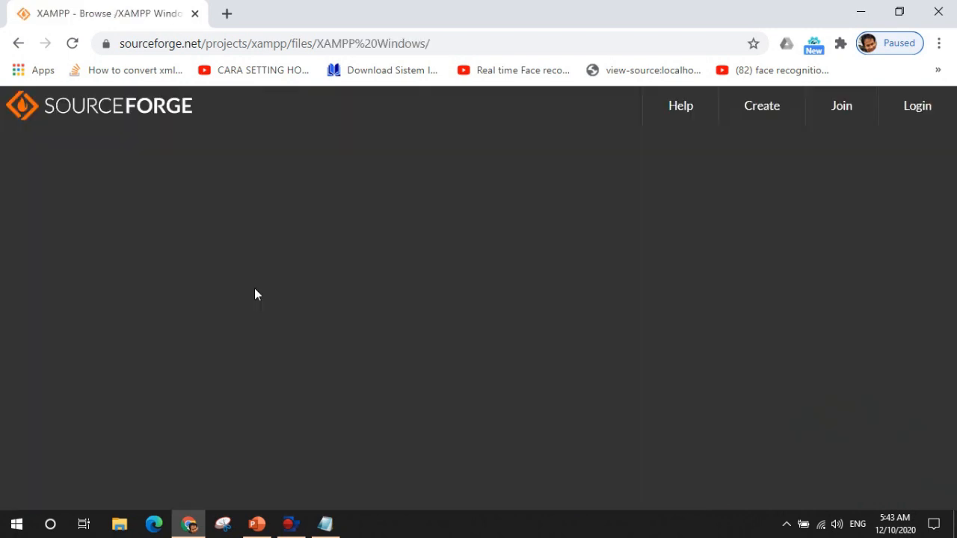
Step: Find version 7.3.2 in the XAMPP Windows file list on SourceForge and open its folder
scroll(254, 287, "down", 5)
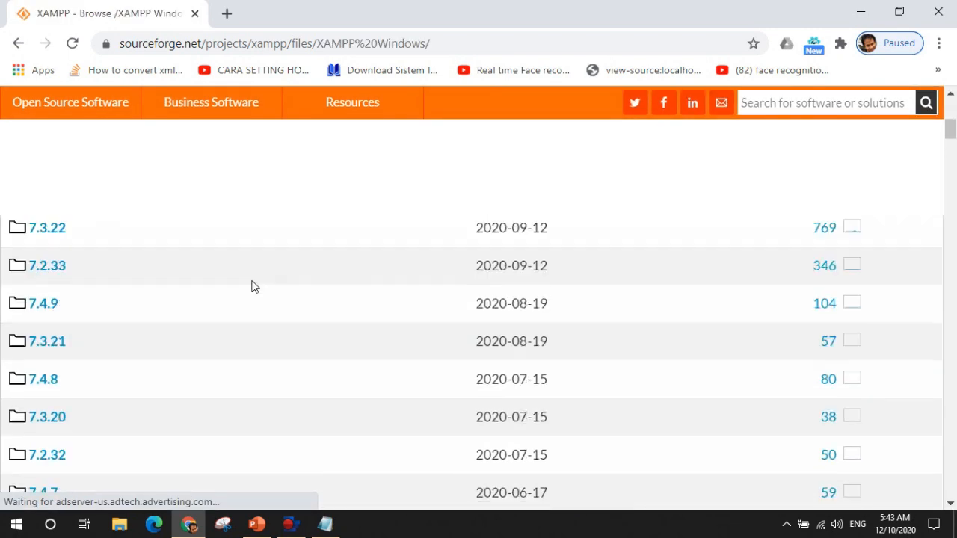
scroll(254, 287, "down", 2)
scroll(250, 282, "down", 6)
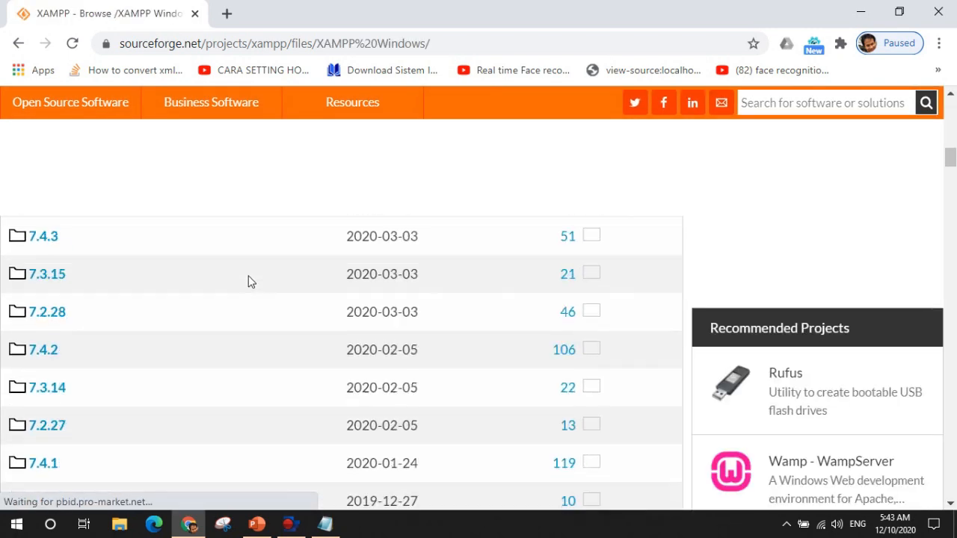
scroll(251, 282, "down", 1)
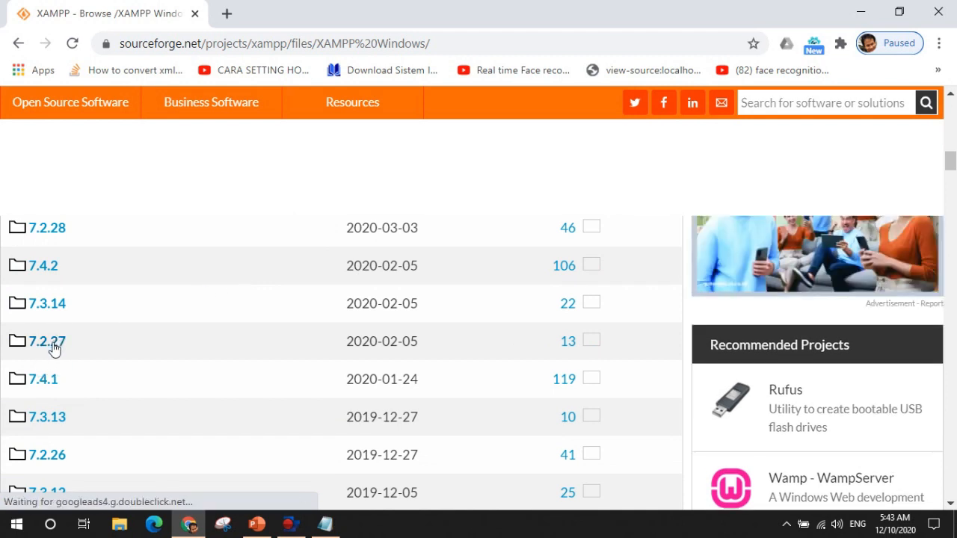
scroll(54, 343, "down", 2)
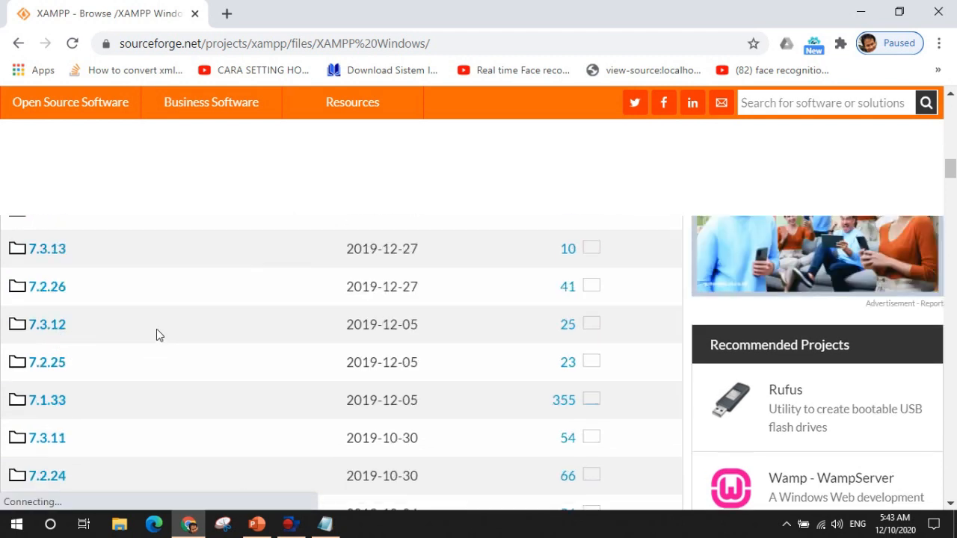
scroll(130, 339, "down", 7)
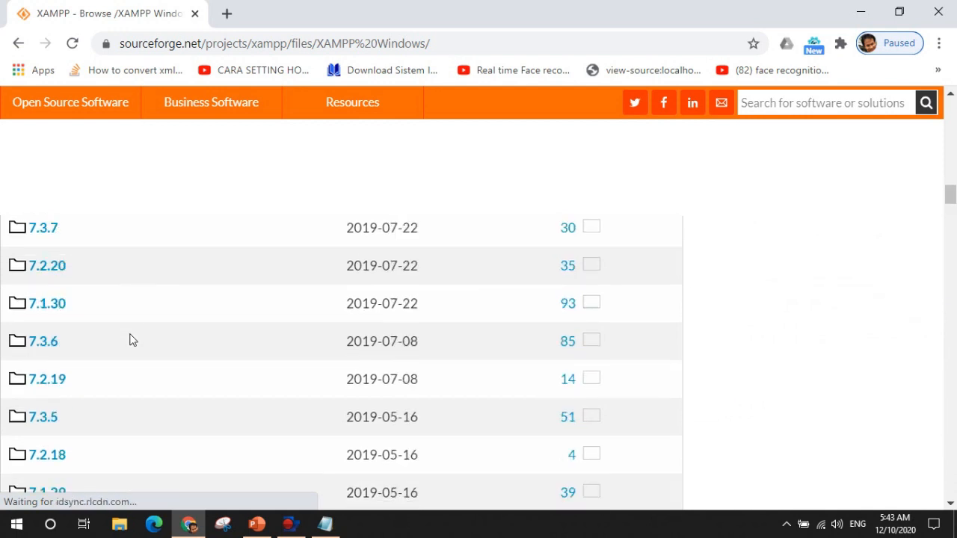
scroll(131, 340, "down", 1)
scroll(383, 368, "up", 1)
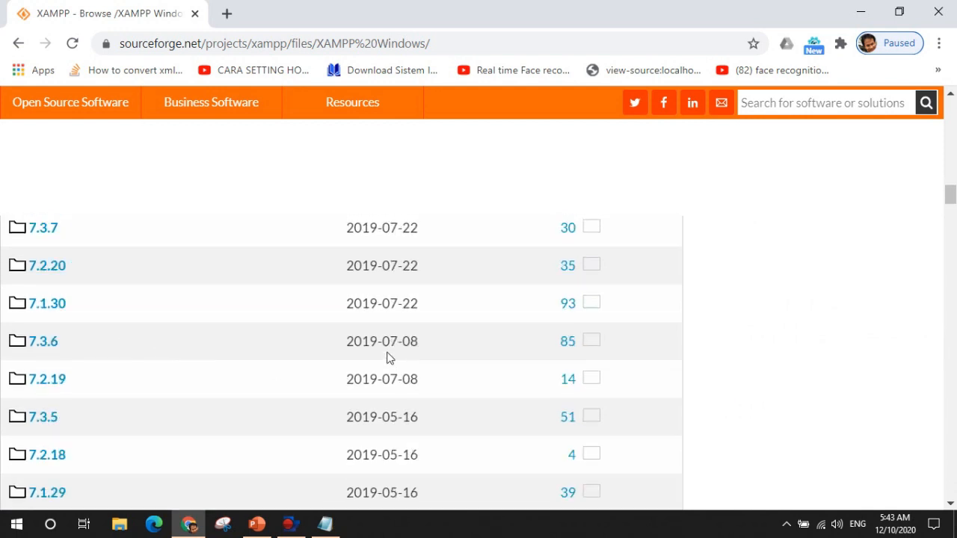
scroll(389, 352, "up", 3)
scroll(400, 286, "up", 3)
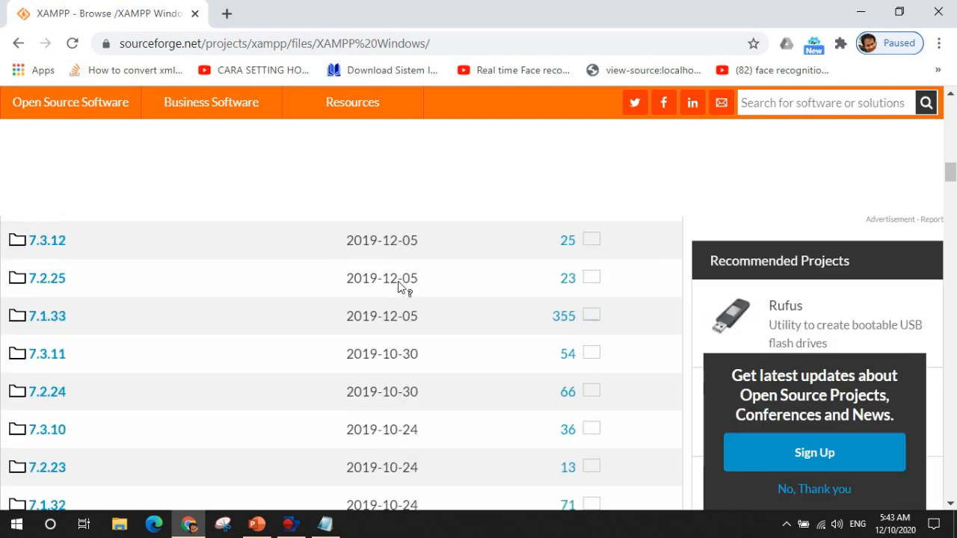
scroll(398, 285, "down", 10)
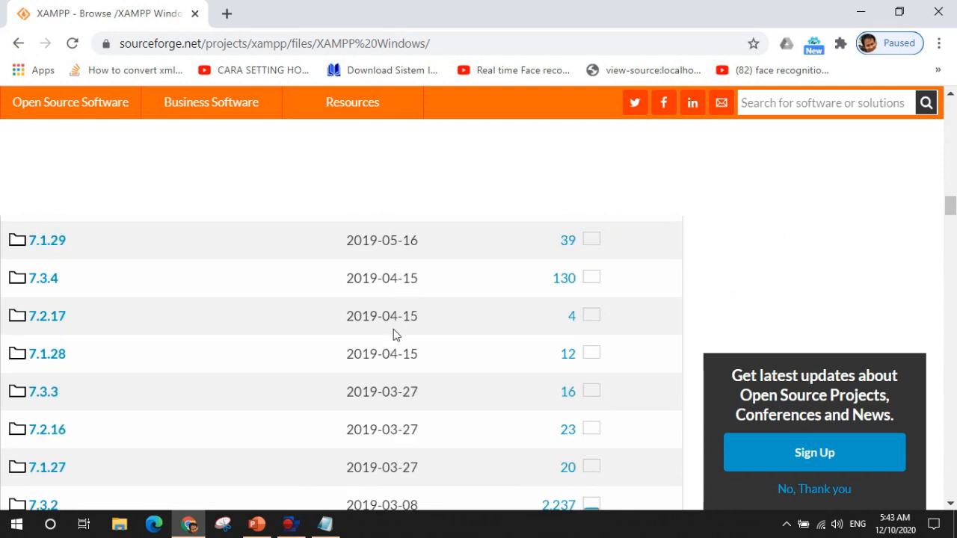
scroll(394, 330, "down", 1)
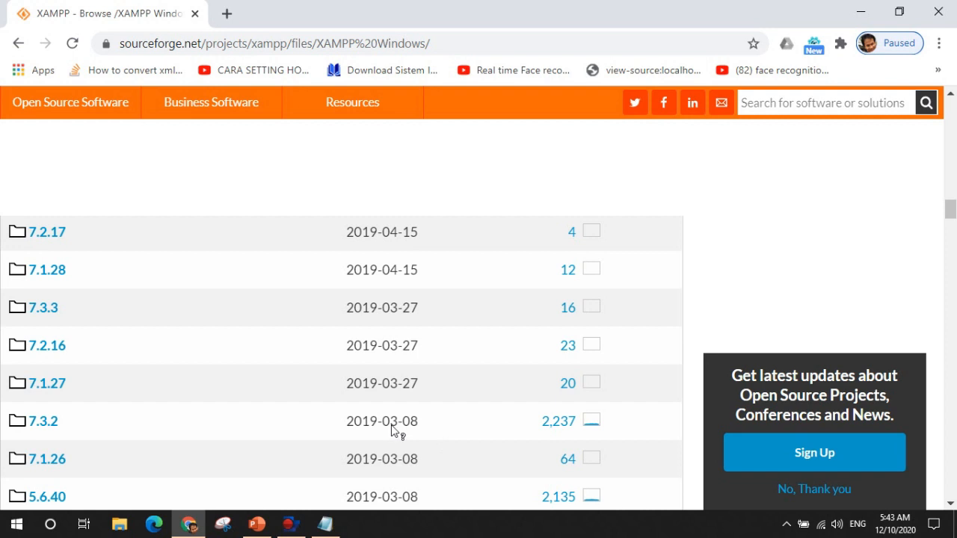
left_click(45, 429)
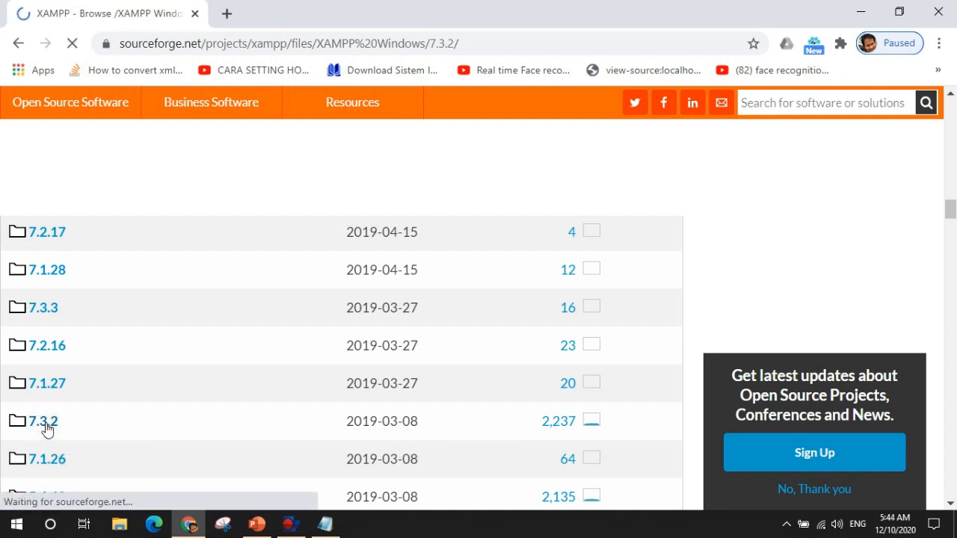
Step: Examine the win32 and x64 installer files offered for XAMPP 7.3.2
scroll(362, 340, "down", 3)
scroll(362, 340, "down", 5)
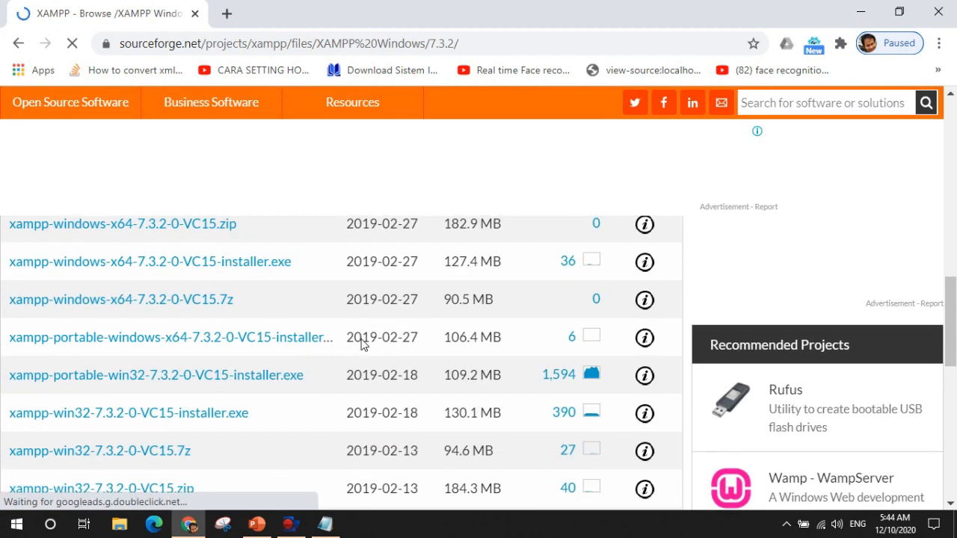
scroll(196, 337, "down", 1)
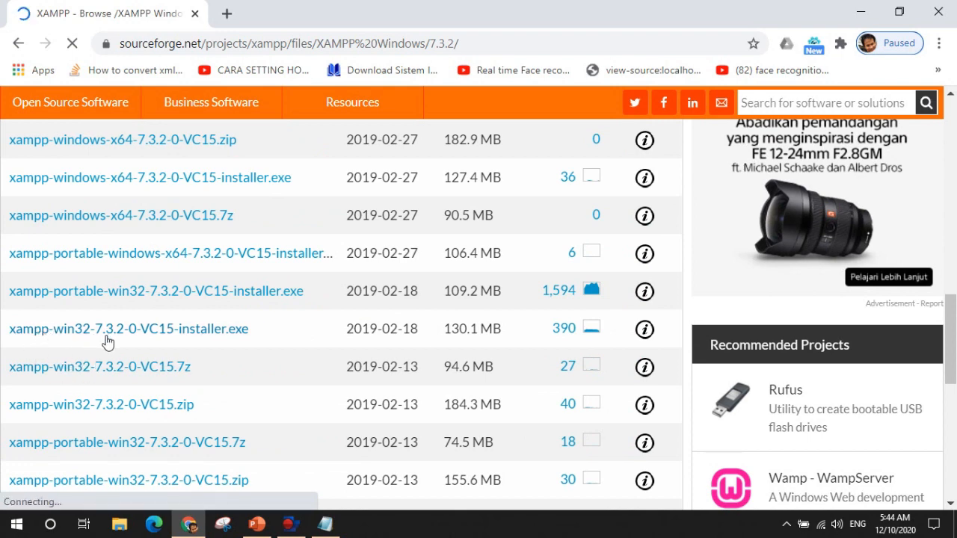
scroll(239, 334, "down", 1)
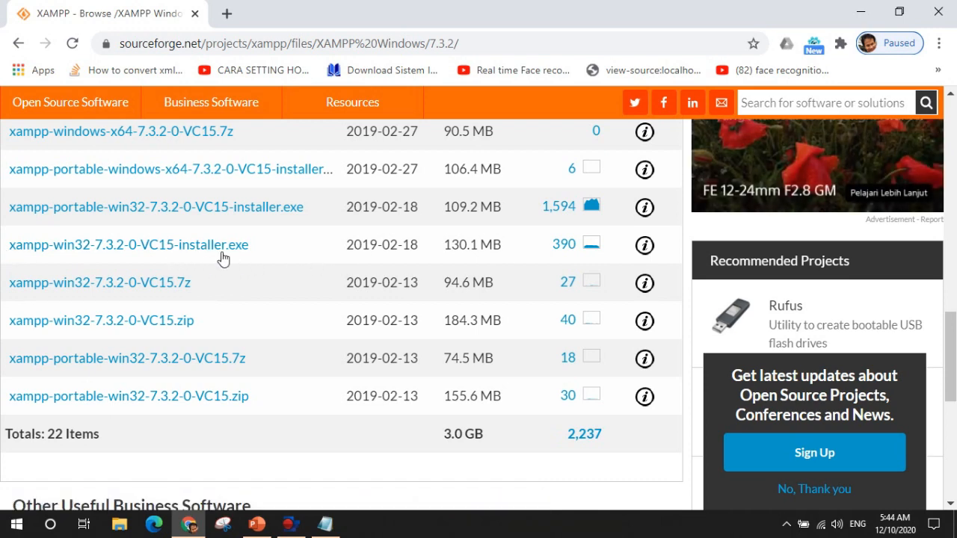
scroll(145, 258, "up", 1)
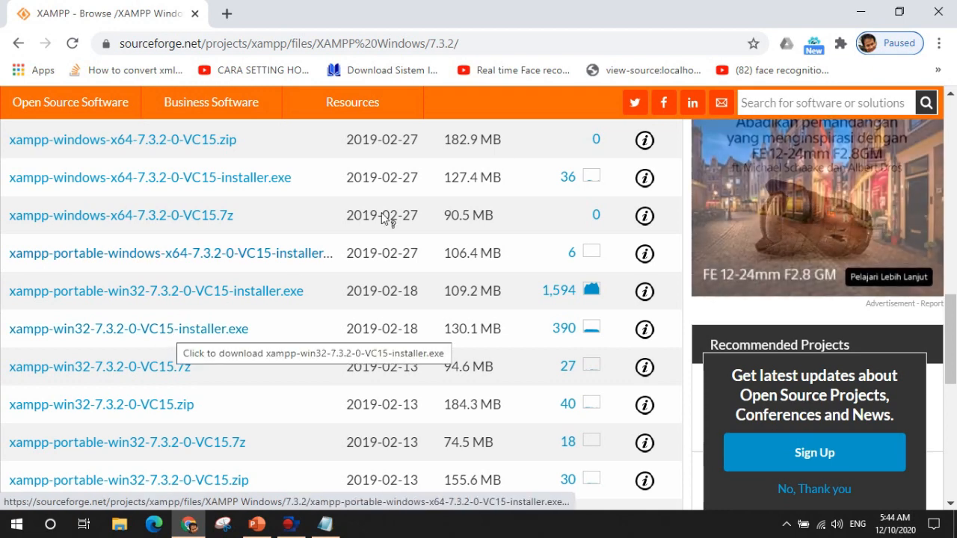
Step: Minimize Chrome, open File Explorer maximized and open the xampp folder on the SSD-2 (D:) drive
left_click(859, 12)
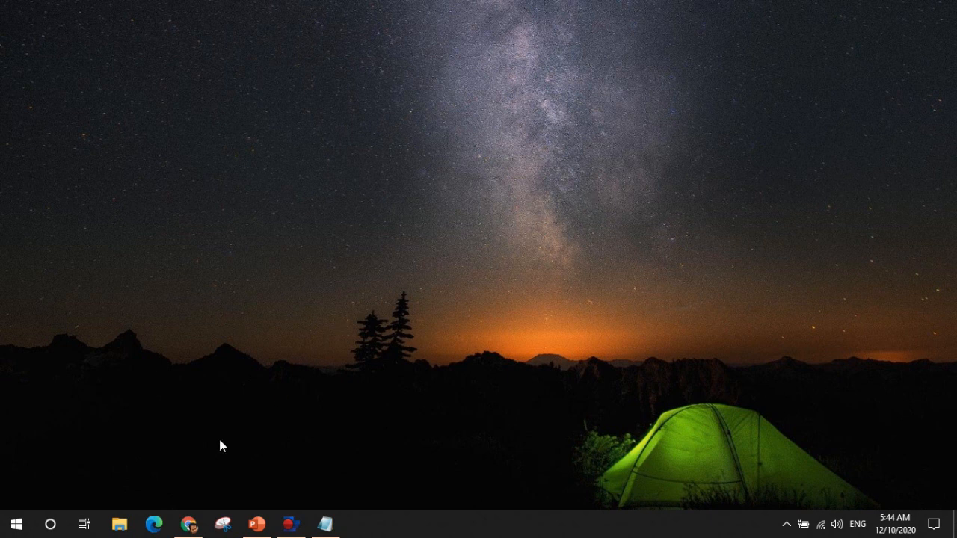
left_click(128, 531)
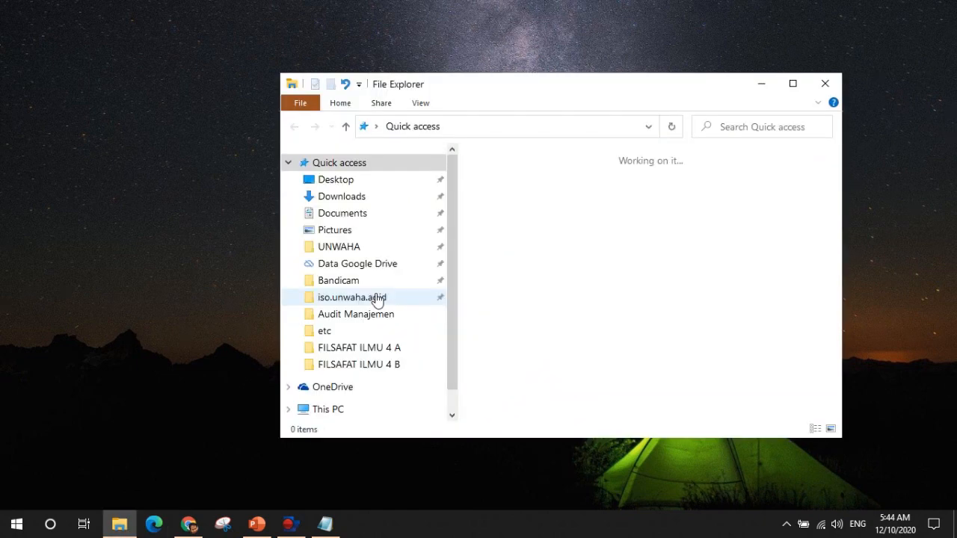
left_click(792, 84)
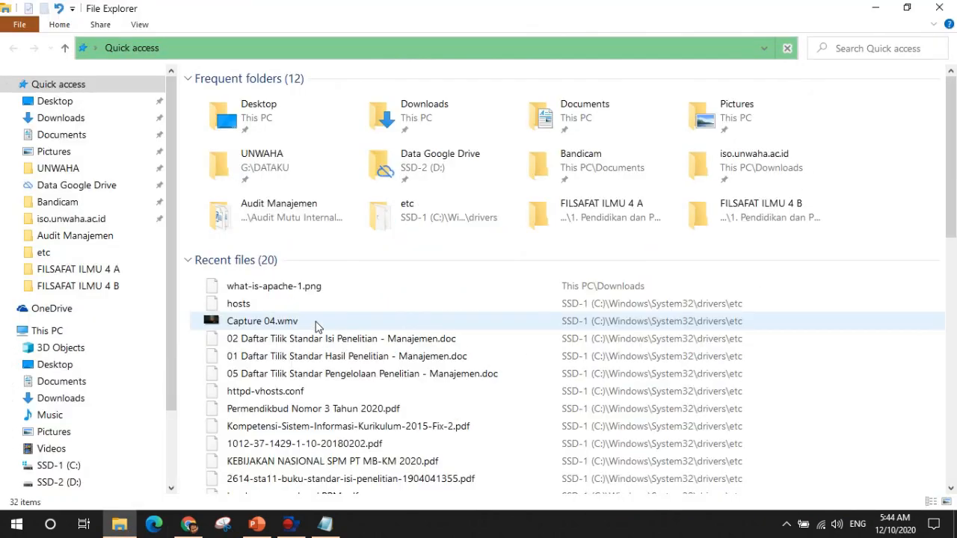
left_click_drag(174, 374, 172, 389)
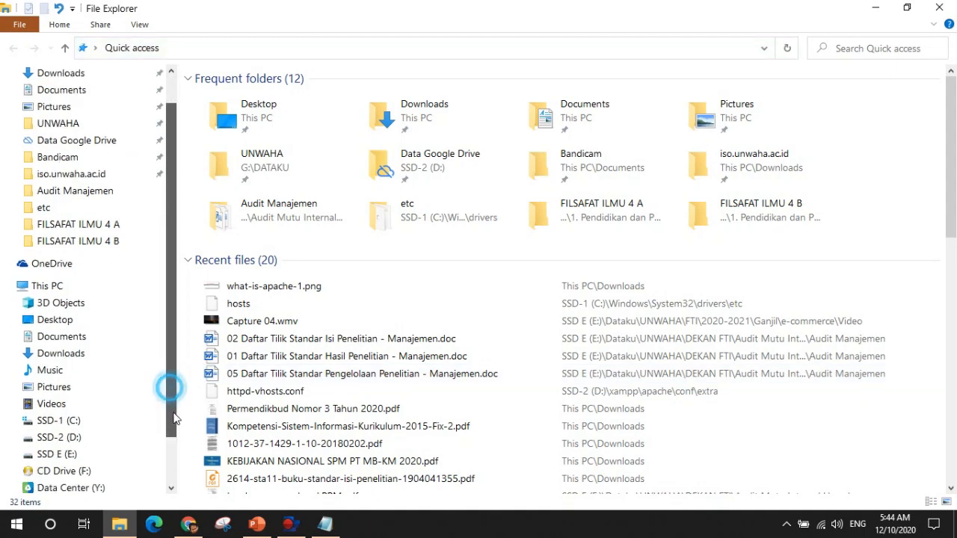
left_click(59, 438)
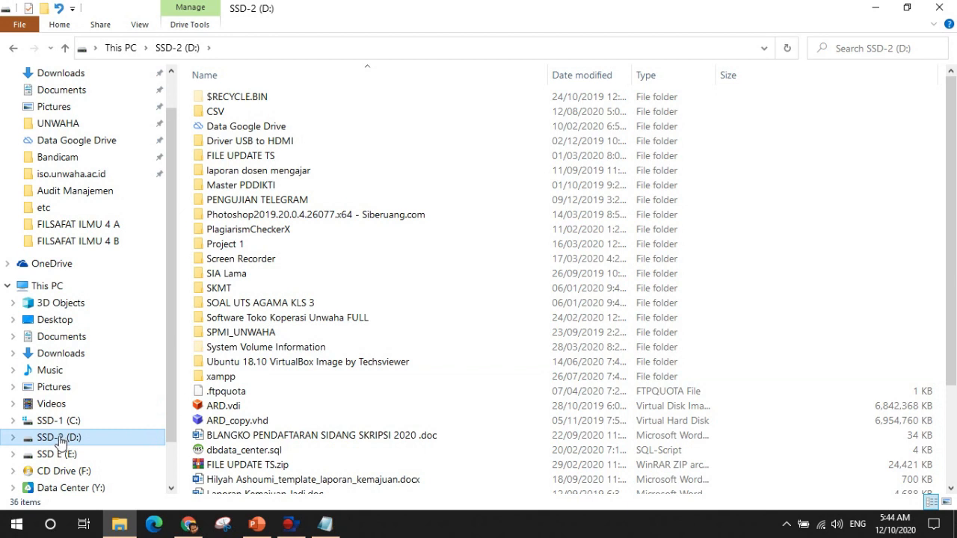
double_click(220, 379)
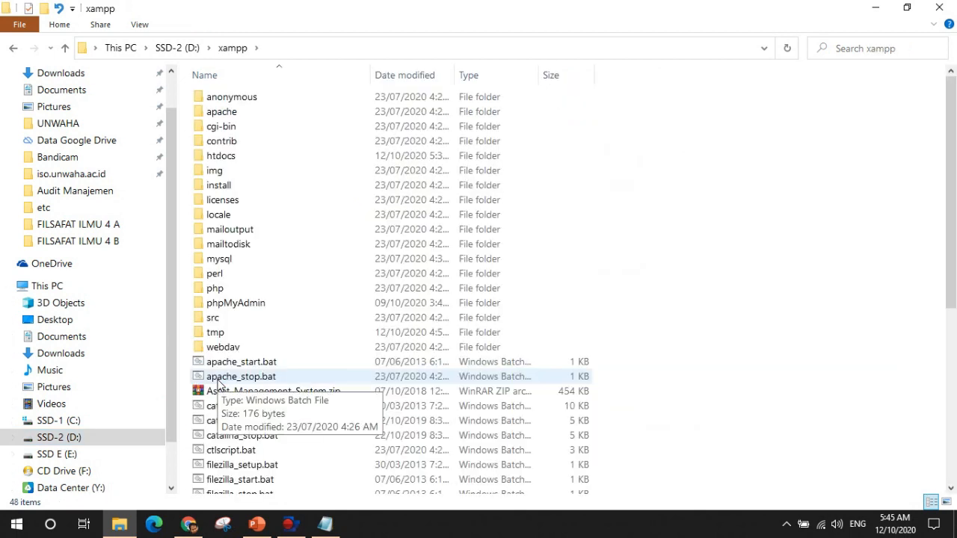
Step: Look through the folders on the SSD-1 (C:) drive
left_click(77, 424)
left_click(217, 330)
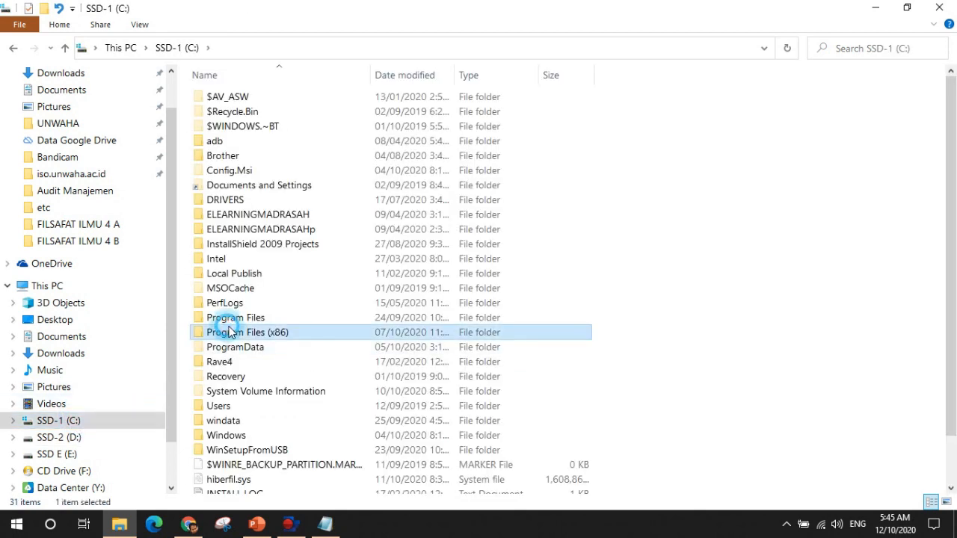
scroll(219, 374, "down", 2)
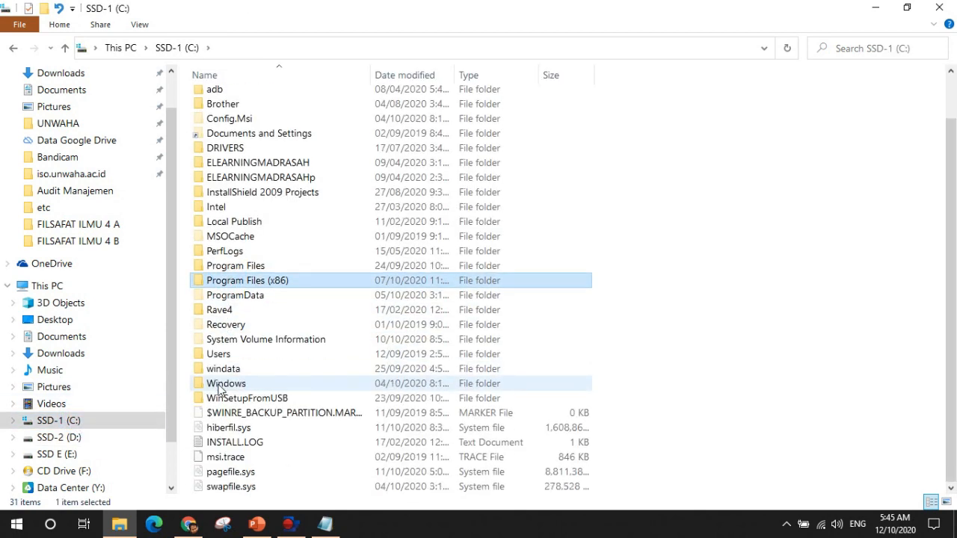
Step: Return to the xampp folder on the SSD-2 (D:) drive and look through its files
left_click(71, 438)
double_click(218, 376)
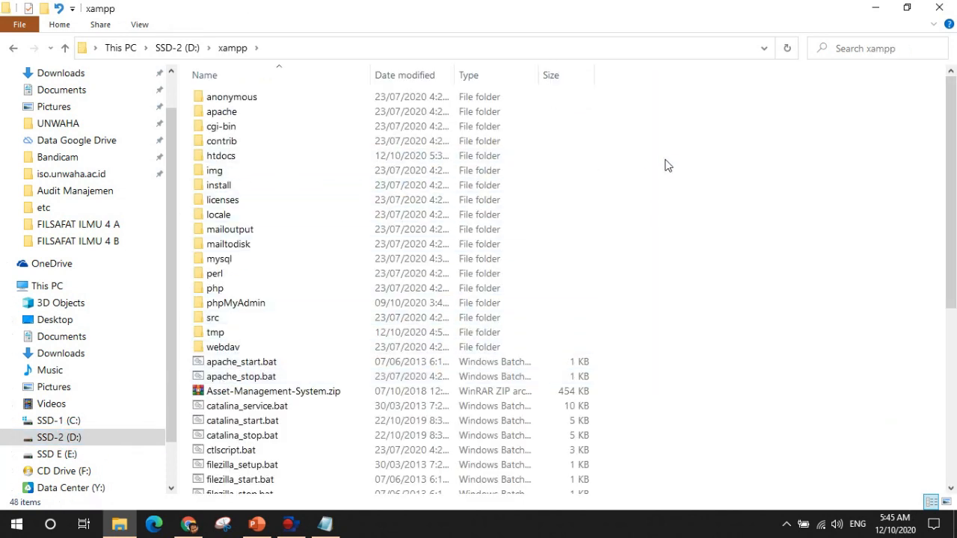
scroll(289, 203, "down", 7)
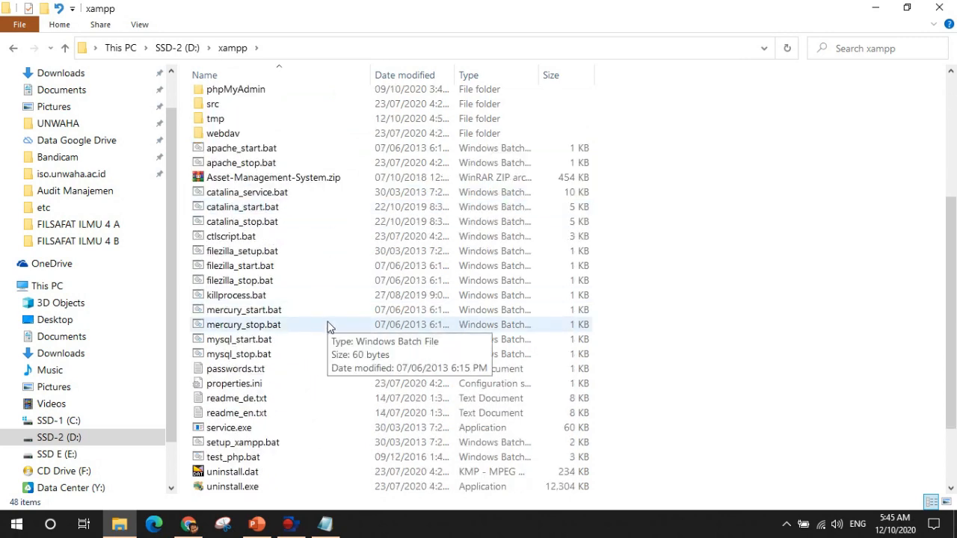
scroll(325, 330, "up", 4)
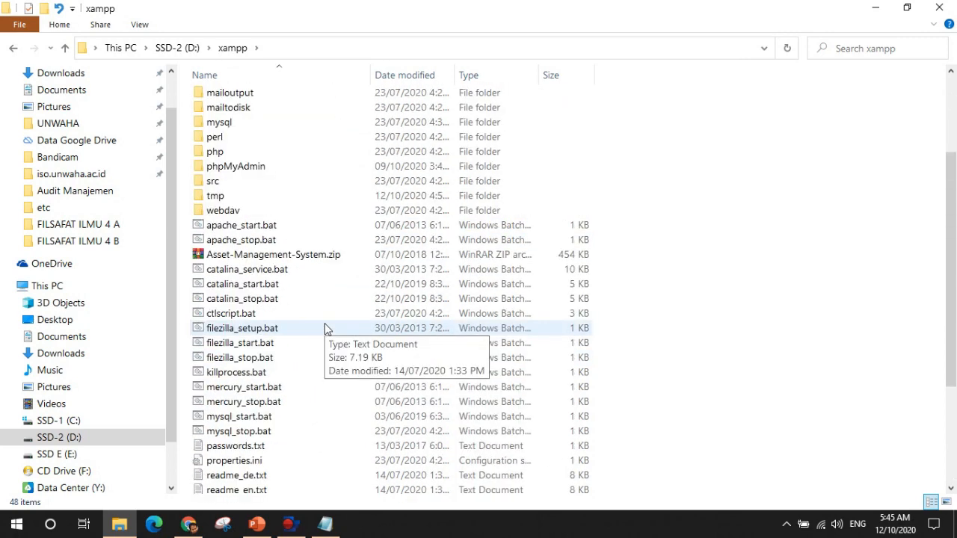
scroll(325, 329, "down", 4)
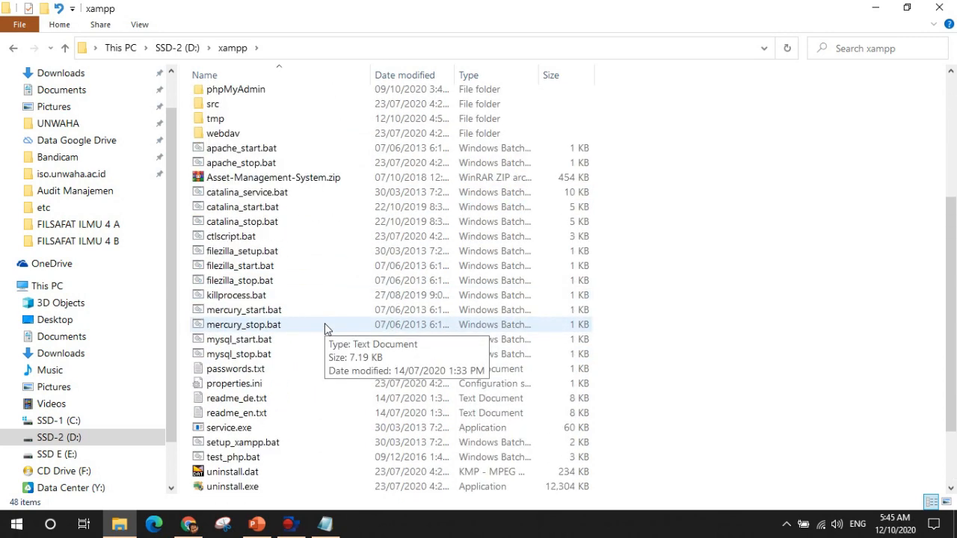
Step: Switch to Chrome and load localhost in a new tab to check whether the web server responds
left_click(193, 530)
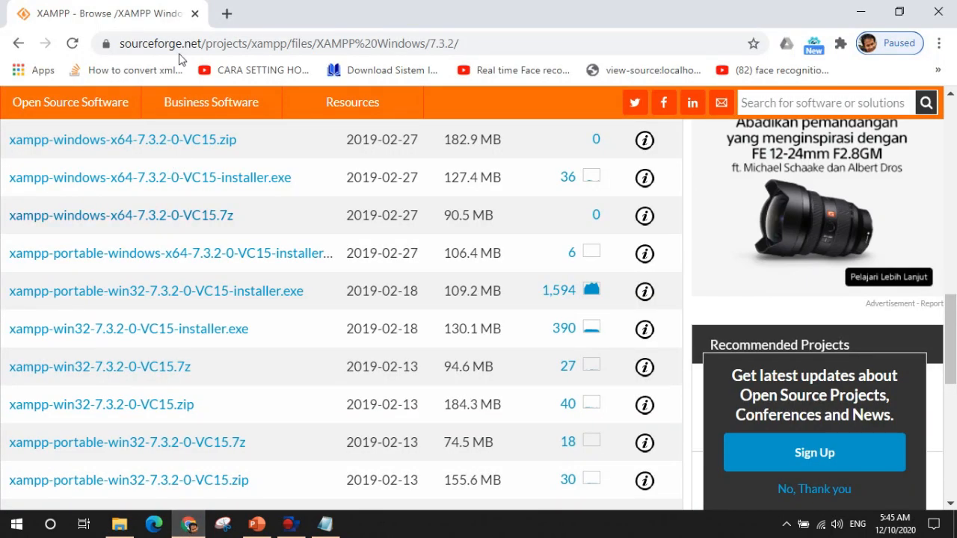
left_click(225, 13)
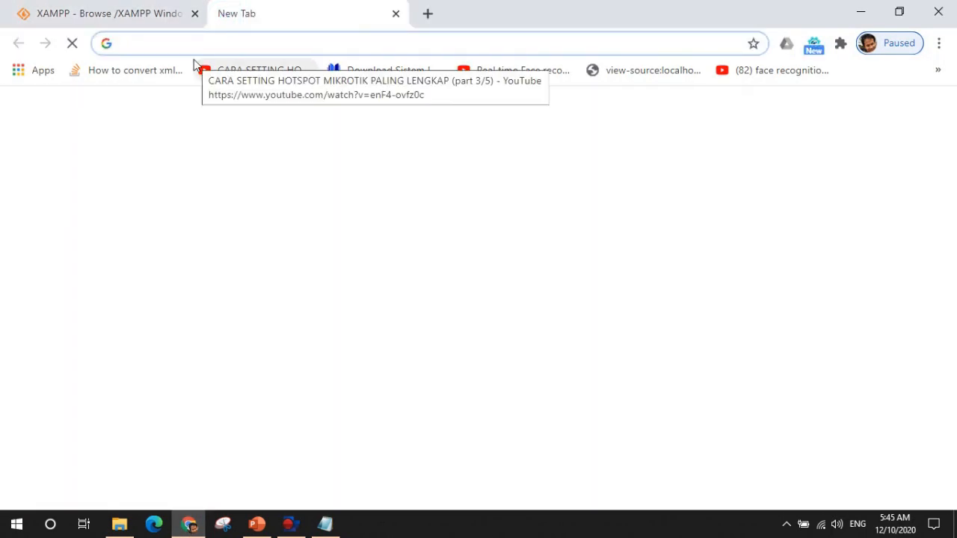
type("localhost/")
key("BackSpace")
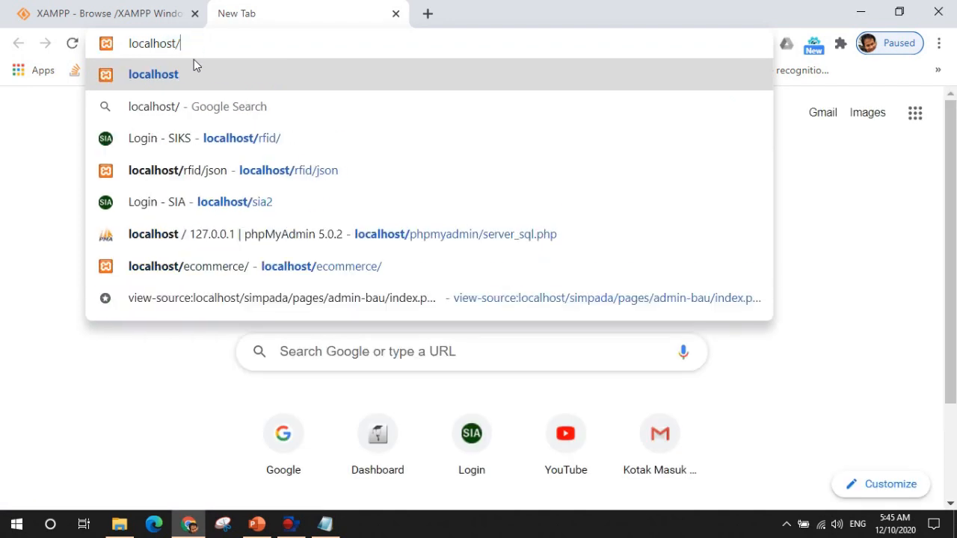
key("Return")
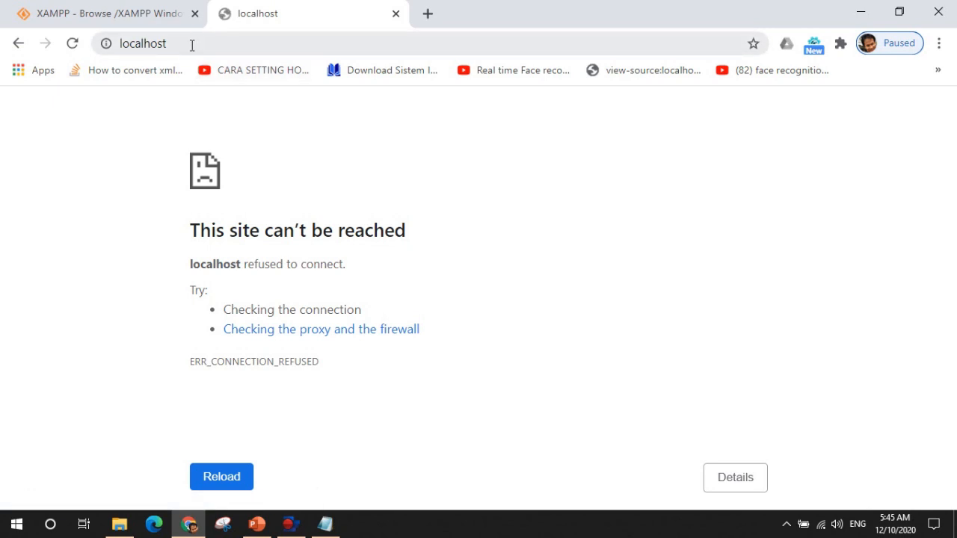
Step: Launch xampp-control.exe from the xampp folder in File Explorer and start the Apache module
left_click(122, 528)
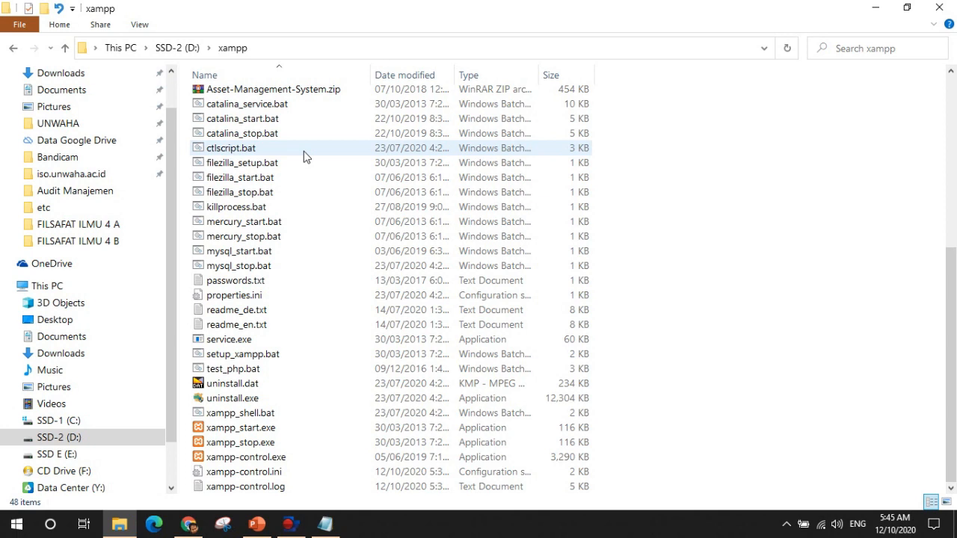
left_click(218, 459)
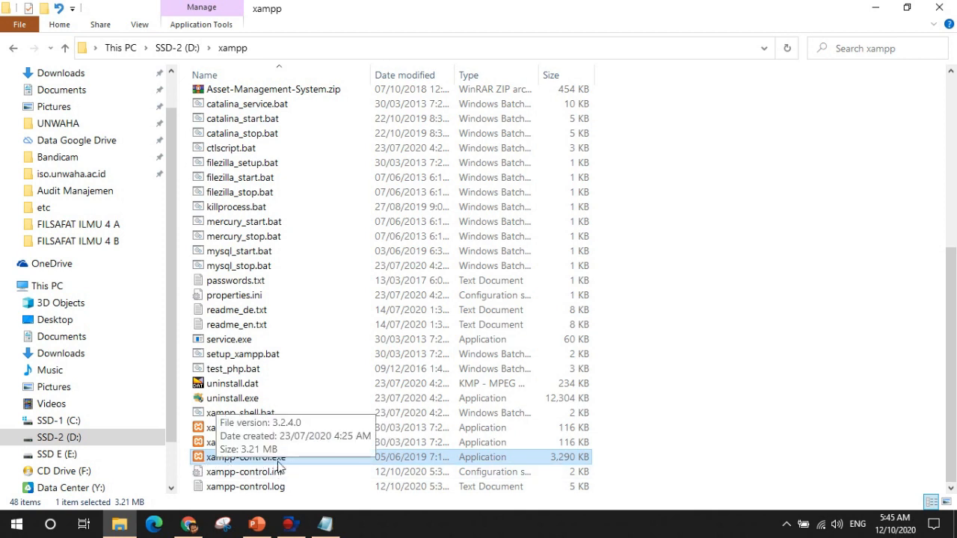
double_click(214, 460)
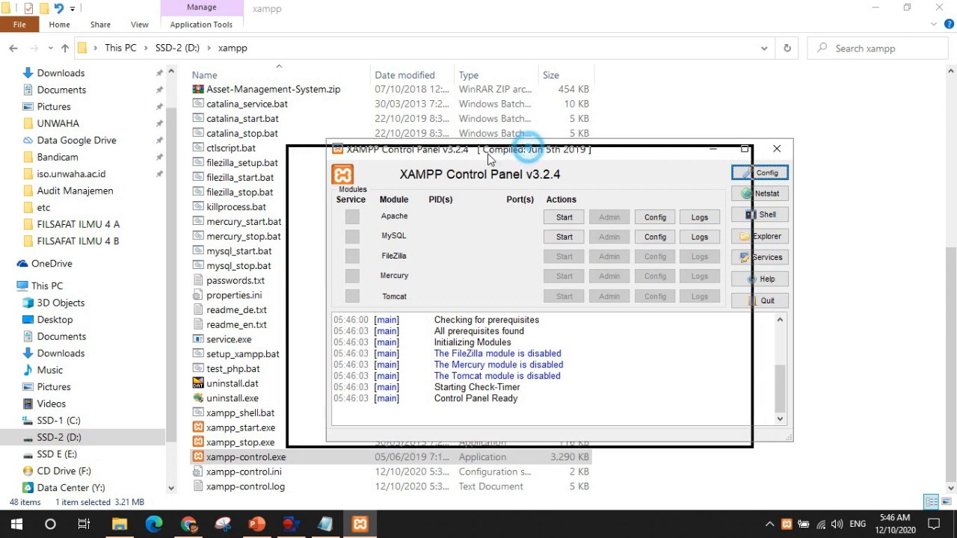
left_click_drag(529, 152, 489, 158)
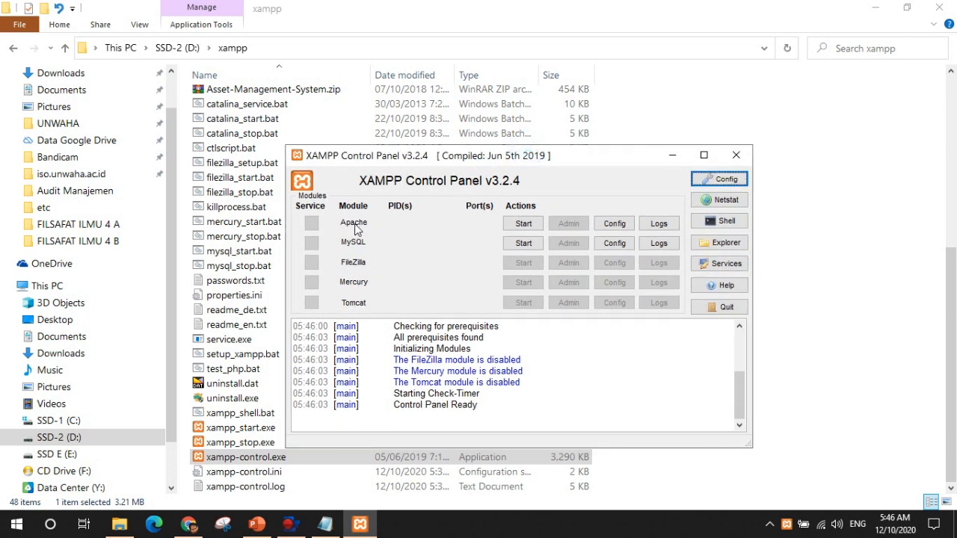
left_click(521, 230)
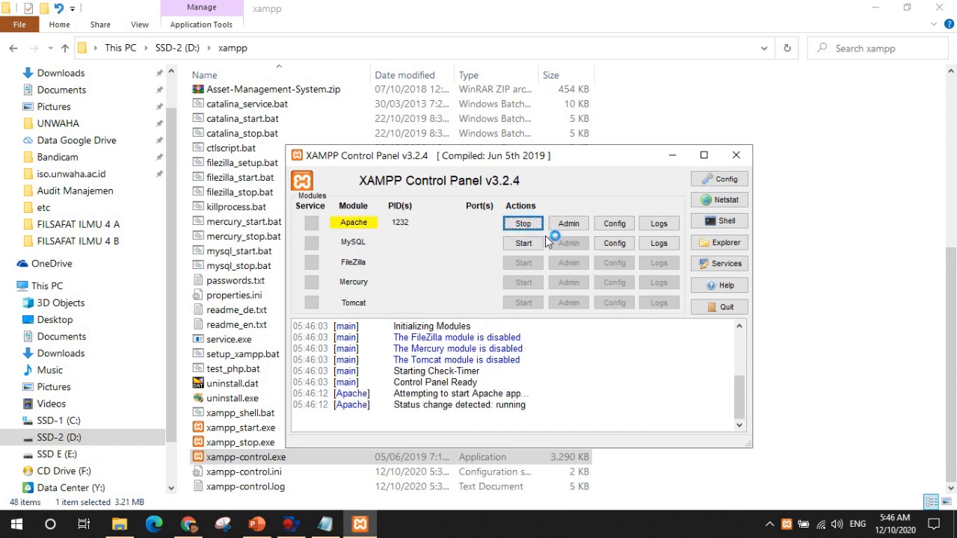
Step: Start the MySQL module in the XAMPP Control Panel and switch to the localhost page in Chrome
left_click(525, 245)
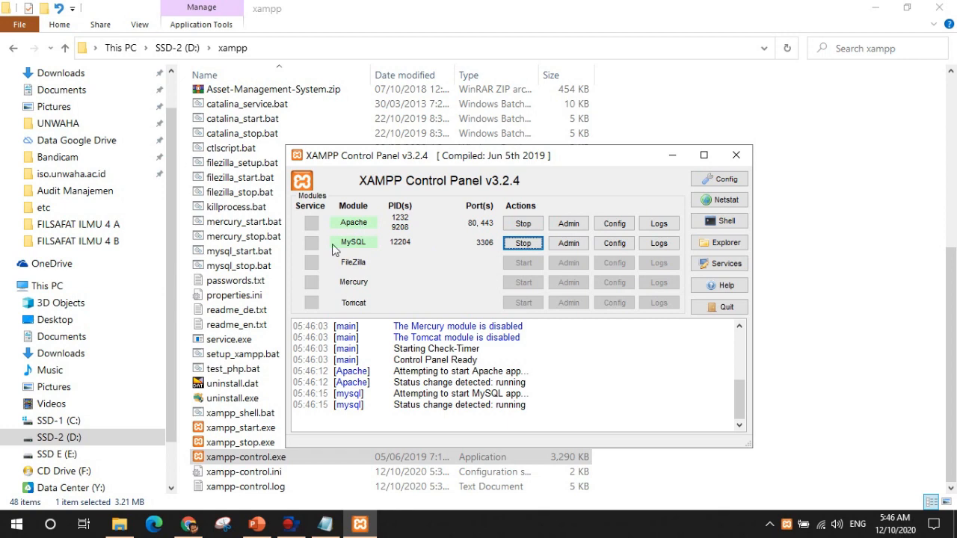
left_click(191, 526)
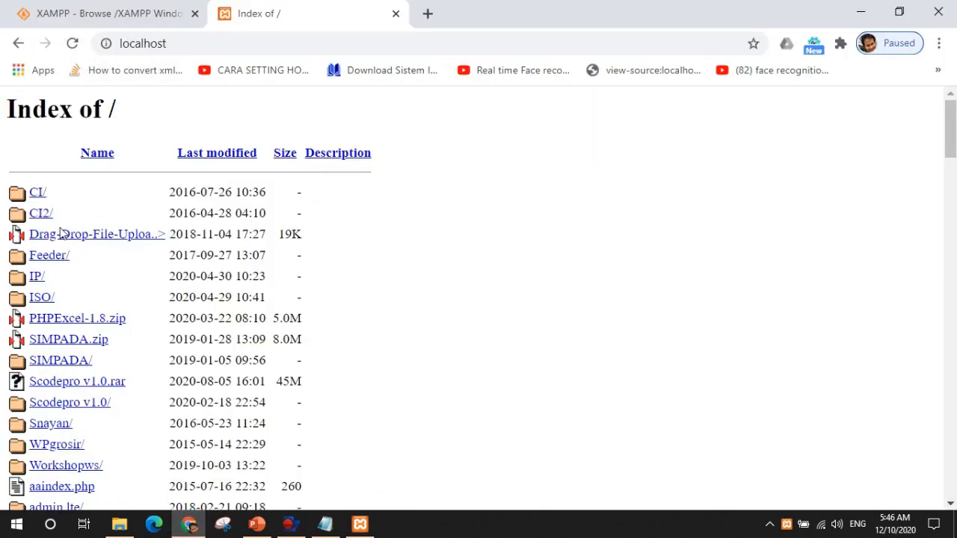
Step: Look through the folders and files in the localhost directory listing
scroll(37, 303, "down", 11)
scroll(42, 306, "up", 6)
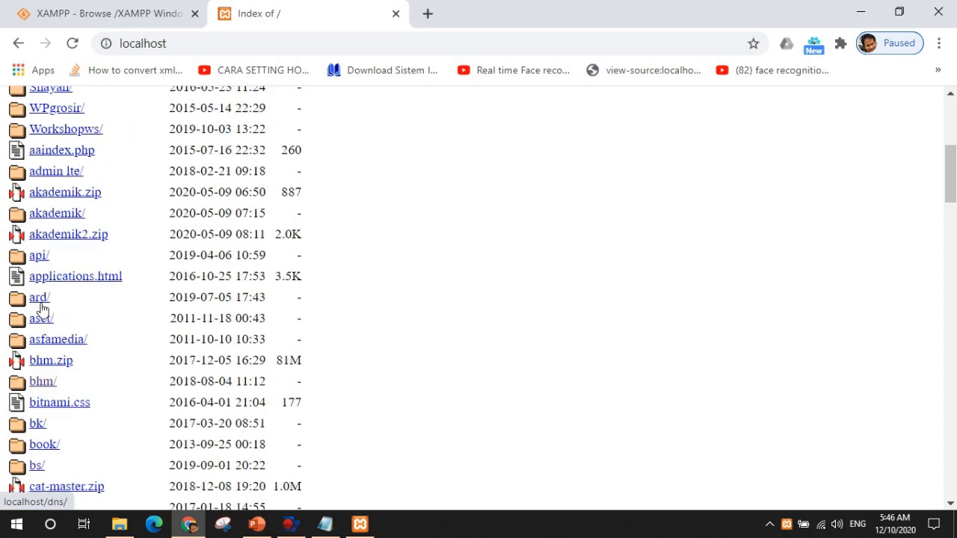
scroll(41, 303, "up", 4)
scroll(39, 299, "down", 6)
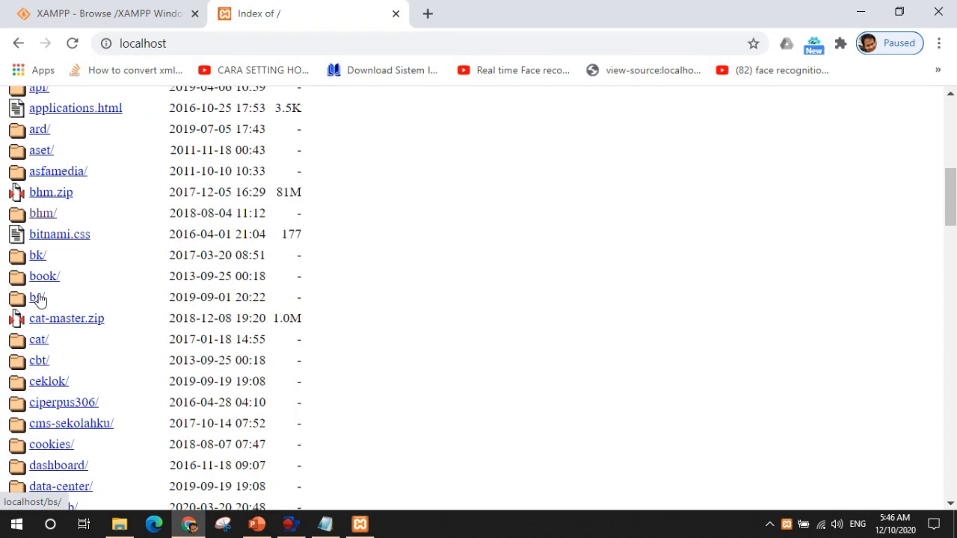
scroll(39, 299, "down", 5)
scroll(41, 298, "down", 6)
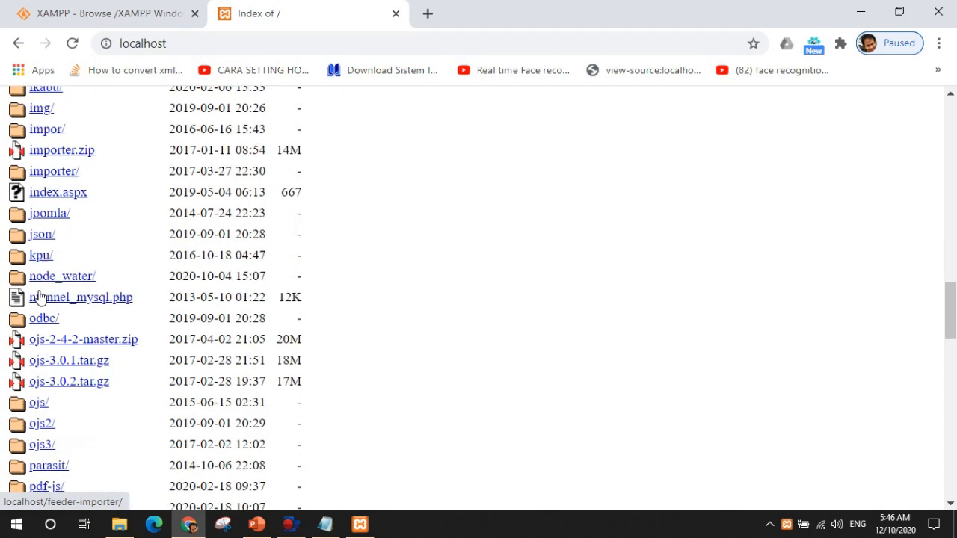
scroll(41, 297, "up", 13)
scroll(41, 296, "up", 5)
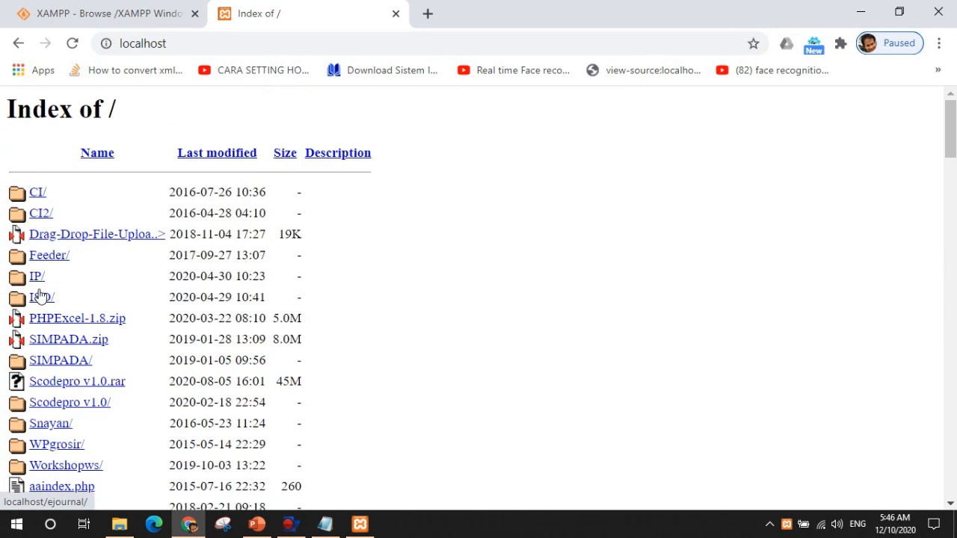
scroll(276, 263, "down", 10)
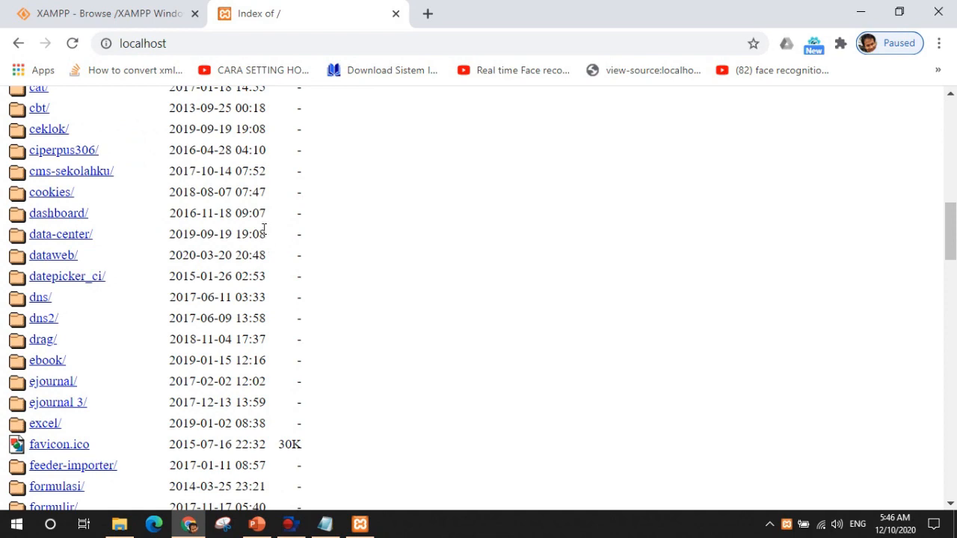
scroll(263, 228, "up", 10)
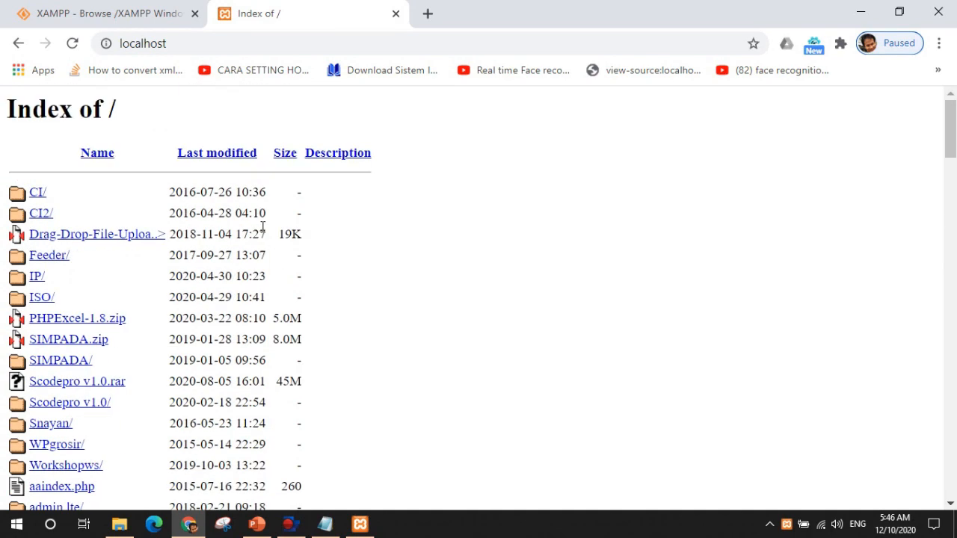
Step: Switch to File Explorer, open the htdocs folder inside xampp and look through its folders
left_click(119, 525)
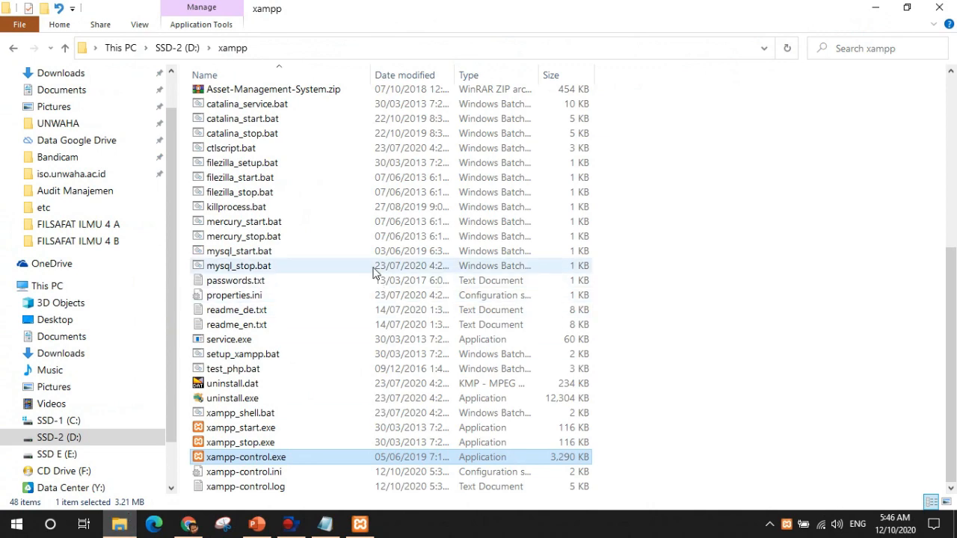
scroll(374, 270, "up", 7)
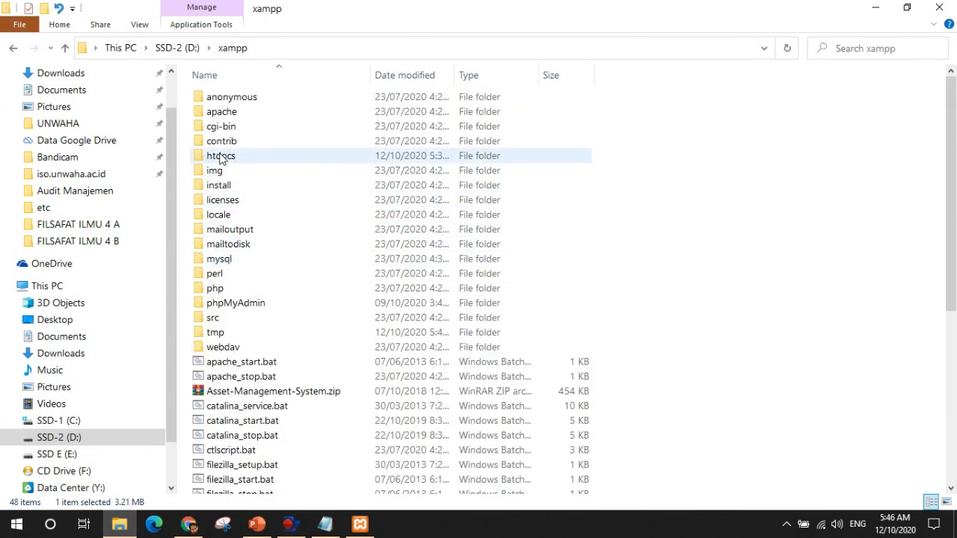
left_click(223, 163)
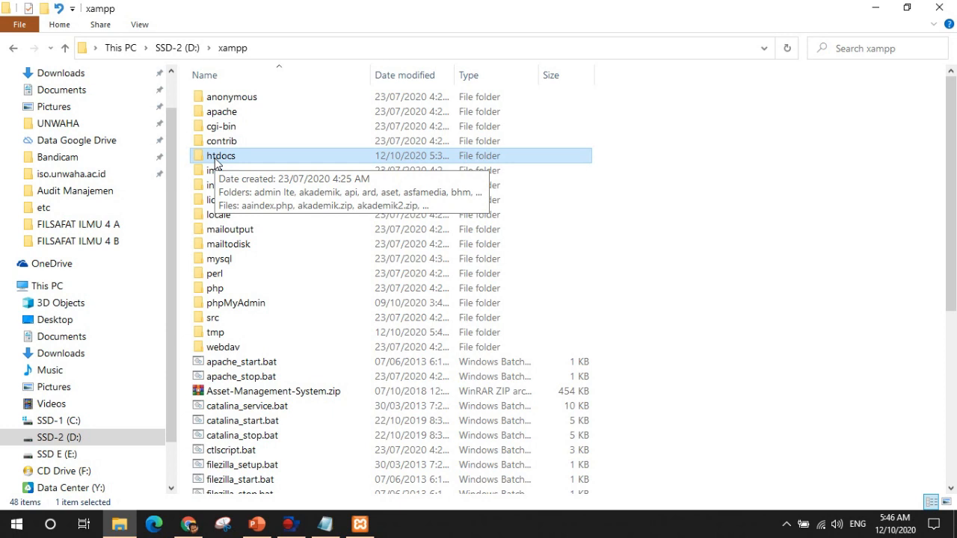
double_click(217, 157)
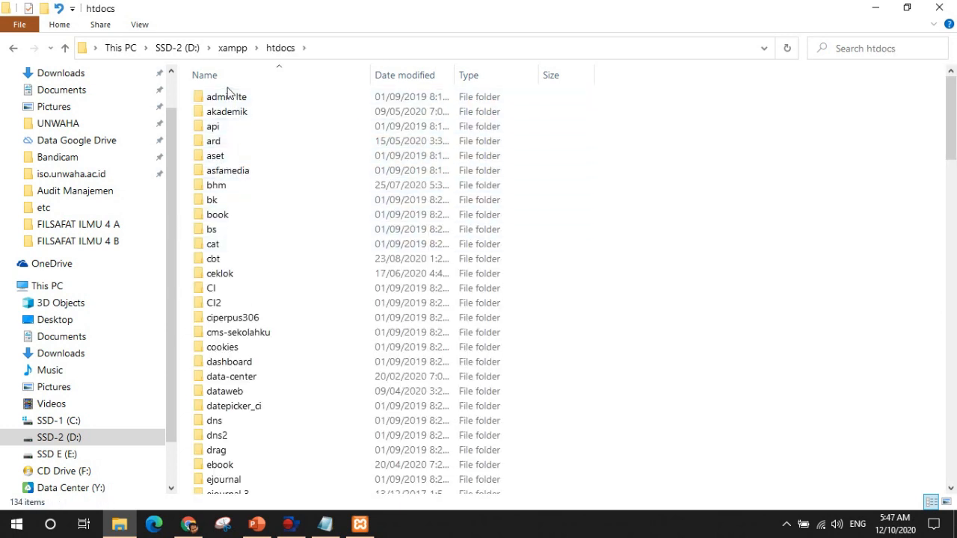
scroll(256, 237, "down", 6)
scroll(255, 327, "down", 4)
scroll(255, 327, "up", 9)
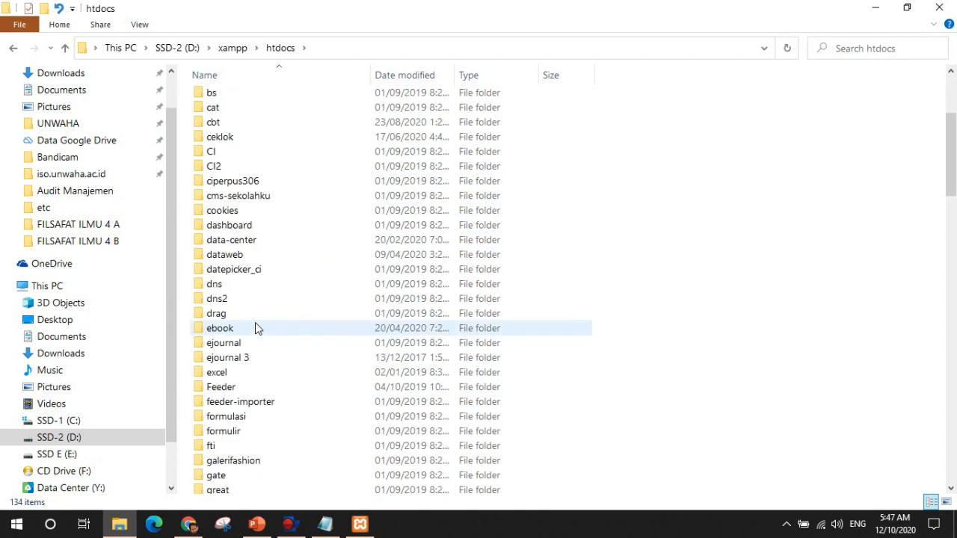
scroll(246, 183, "down", 3)
scroll(244, 180, "down", 6)
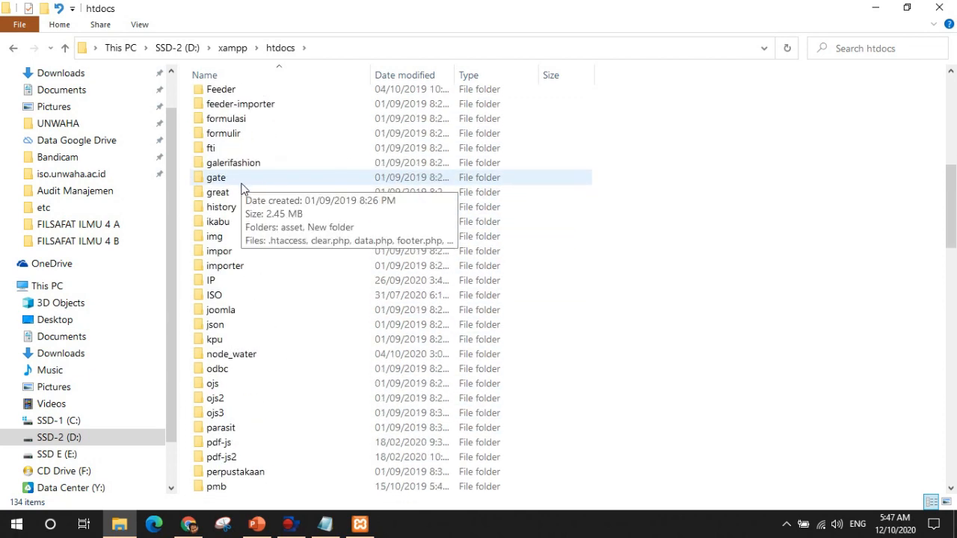
Step: Create a new folder named tokomasakini in htdocs and open it
left_click(744, 243)
right_click(744, 243)
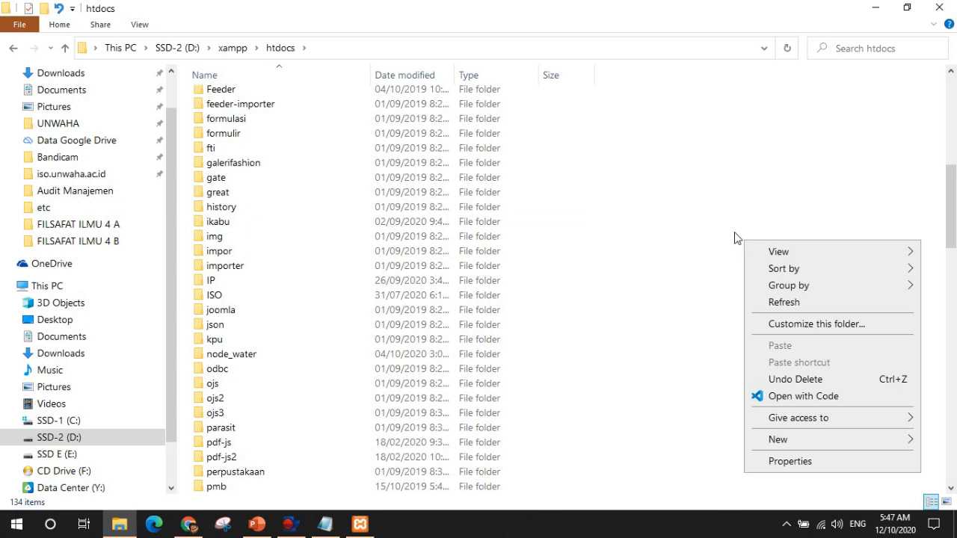
mouse_move(783, 449)
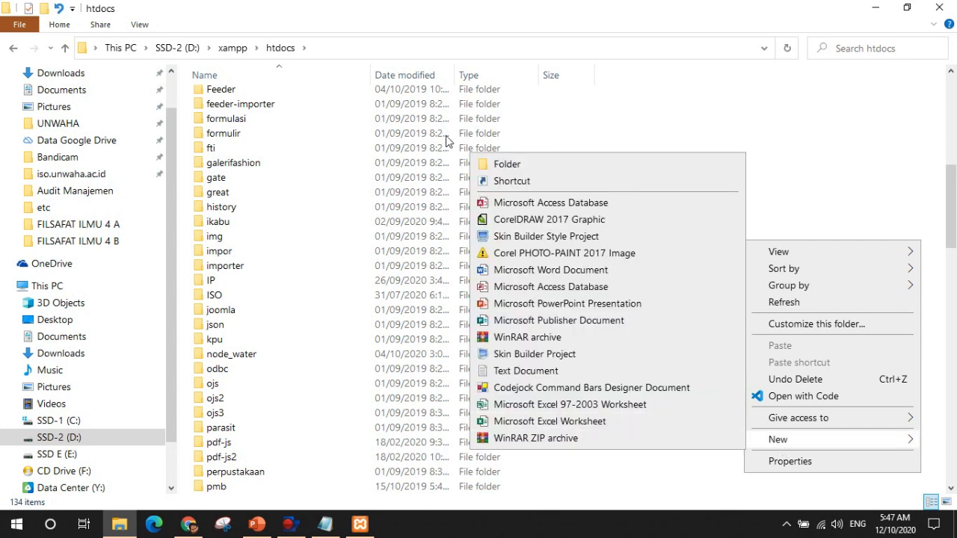
left_click(494, 164)
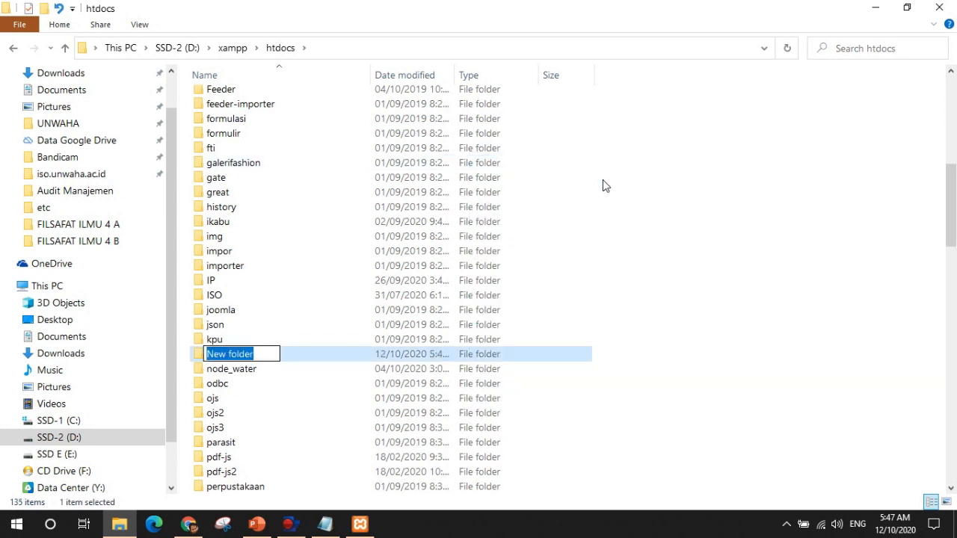
type("tok")
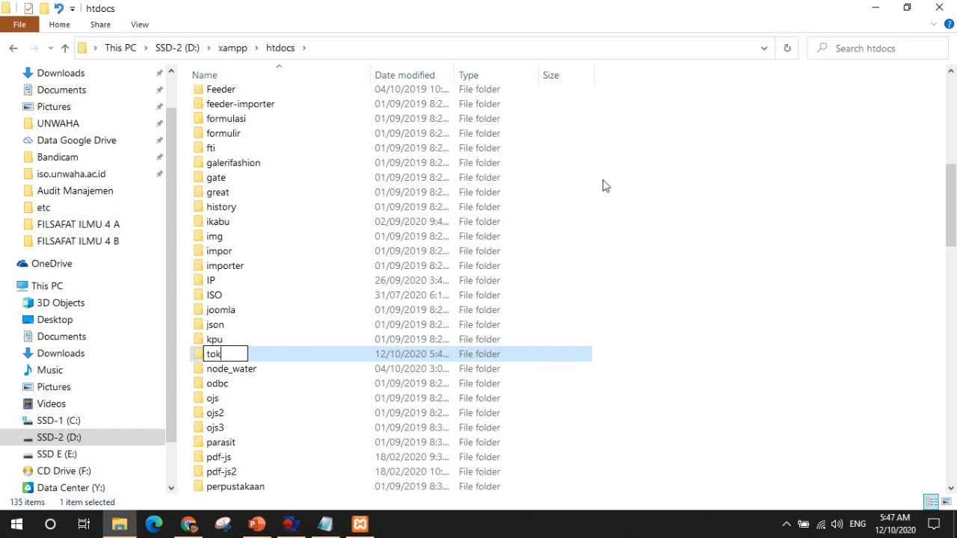
type("omasakini")
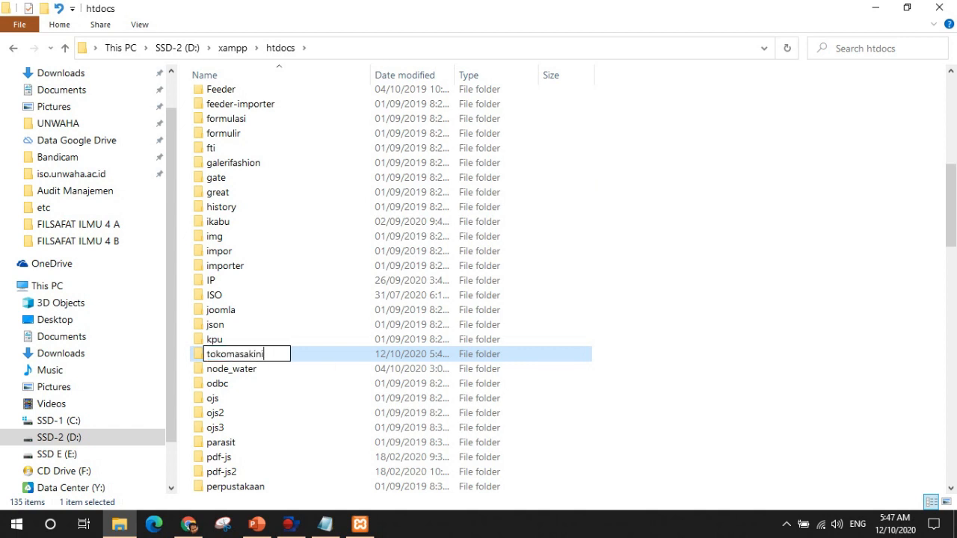
key("Return")
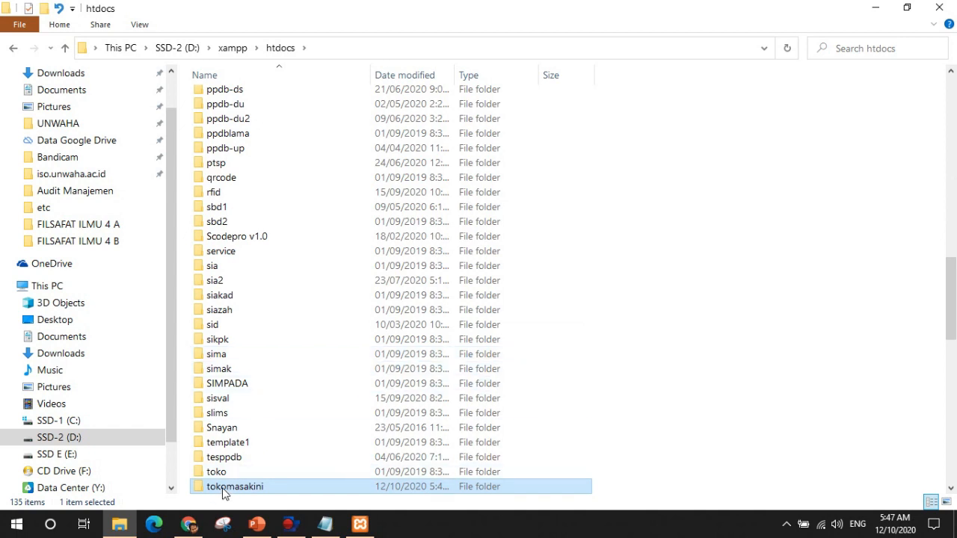
double_click(223, 491)
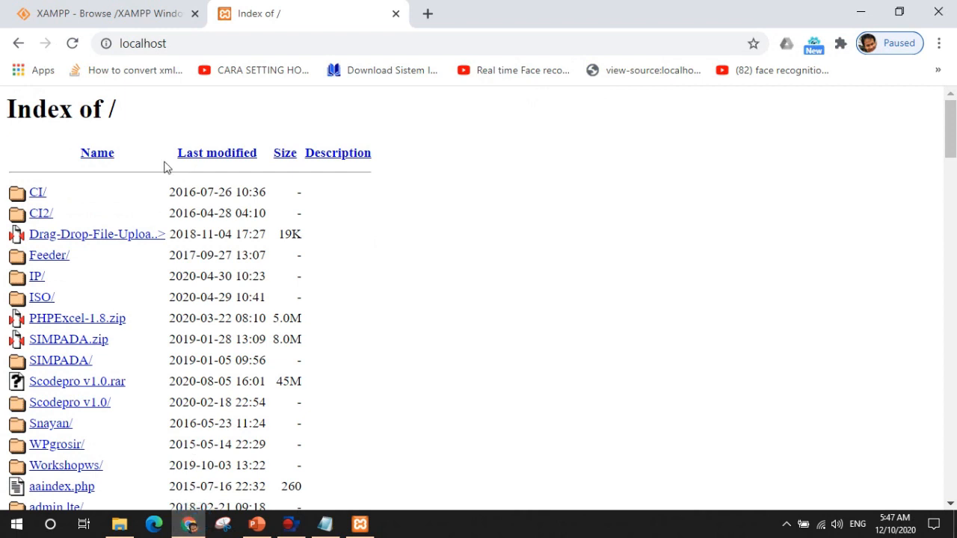
Step: Switch to Chrome and load localhost/tokomasakini
left_click(179, 45)
left_click(186, 43)
type("/")
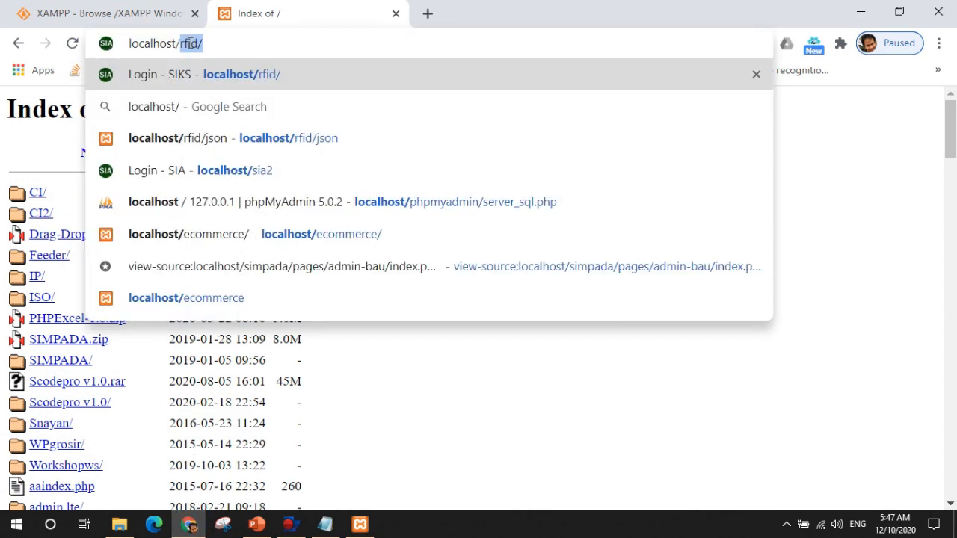
type("toko")
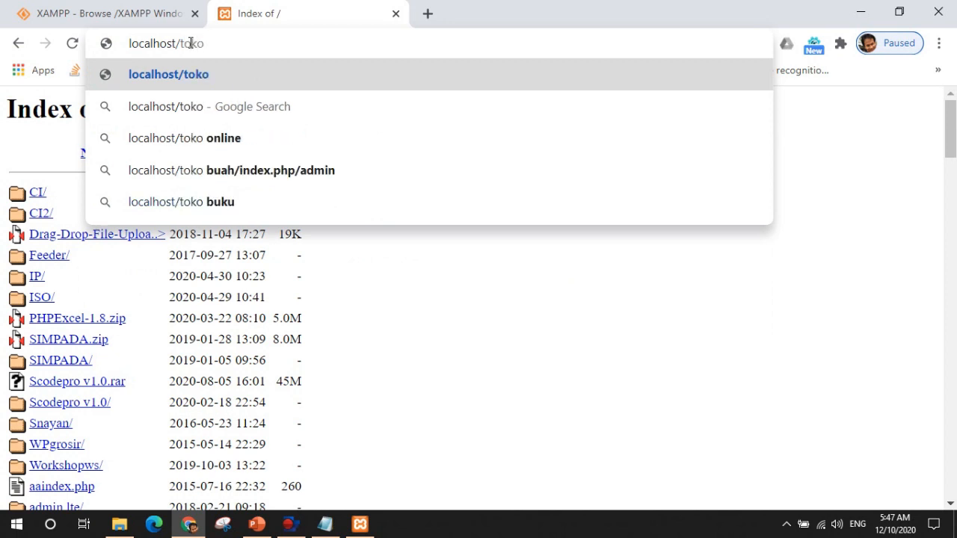
type("masakini")
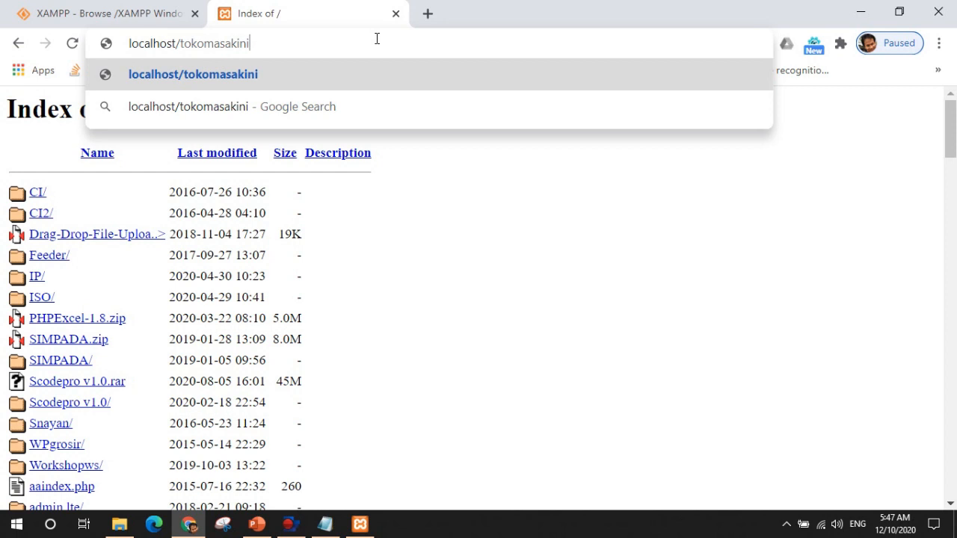
key("Return")
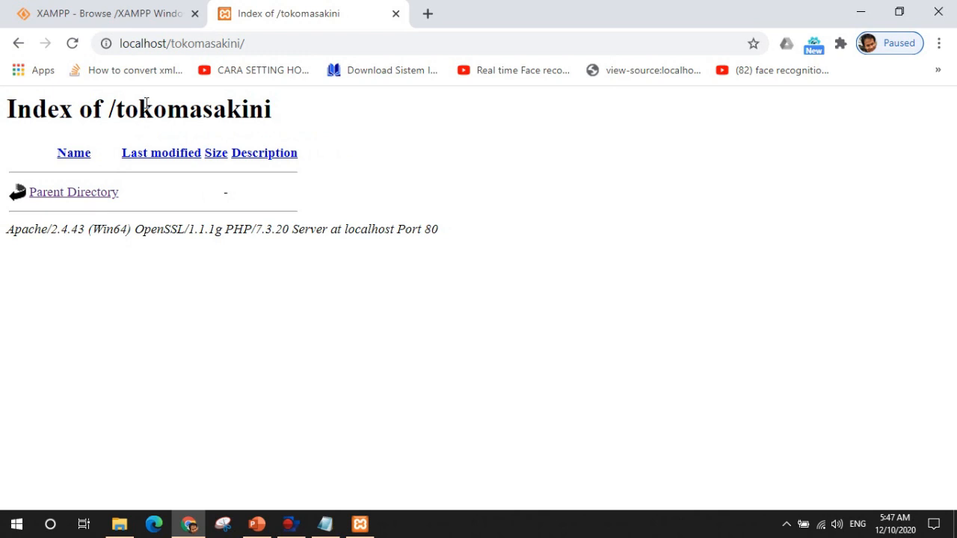
Step: Switch to File Explorer and create a text document with the default name in the tokomasakini folder
left_click(119, 525)
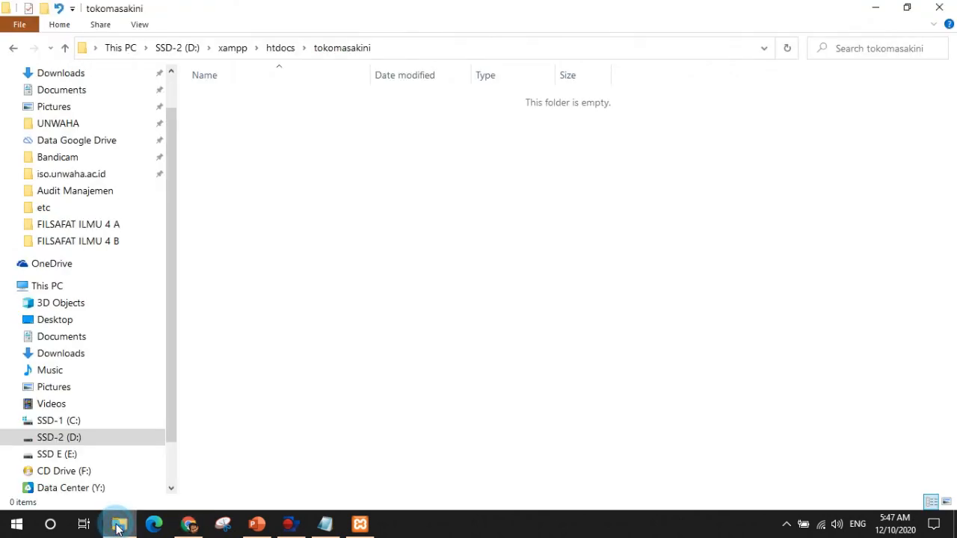
right_click(447, 156)
left_click(475, 354)
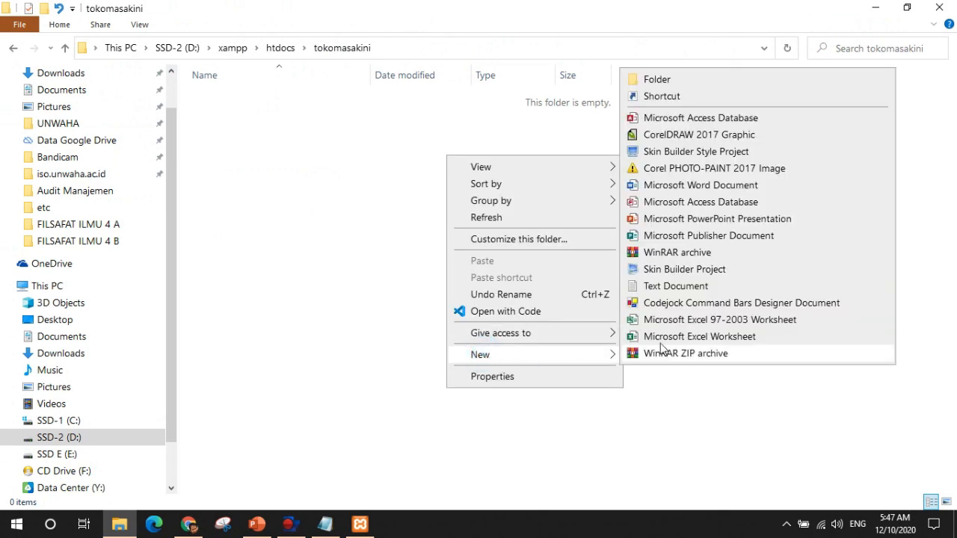
left_click(662, 289)
left_click(434, 174)
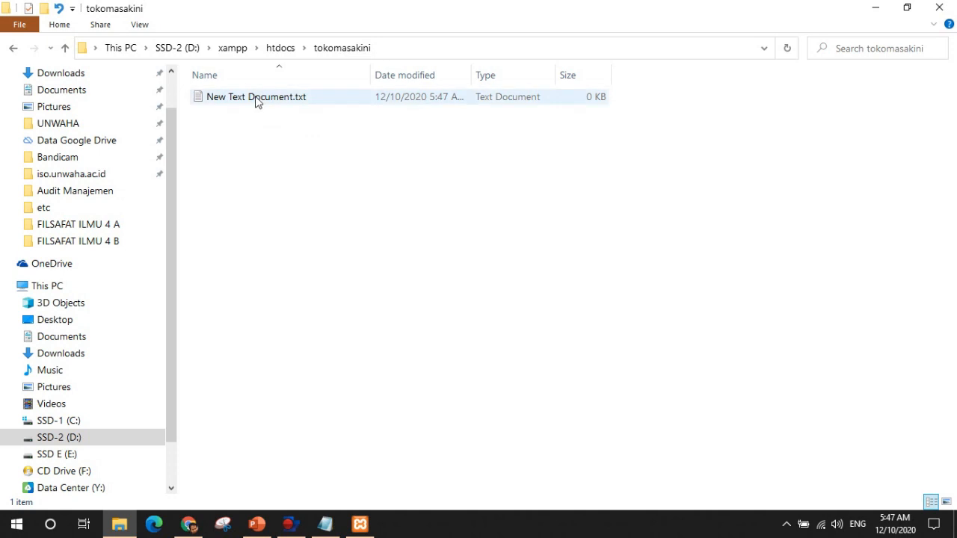
Step: Switch to Chrome and reload the localhost/tokomasakini page to check the folder's contents
left_click(182, 527)
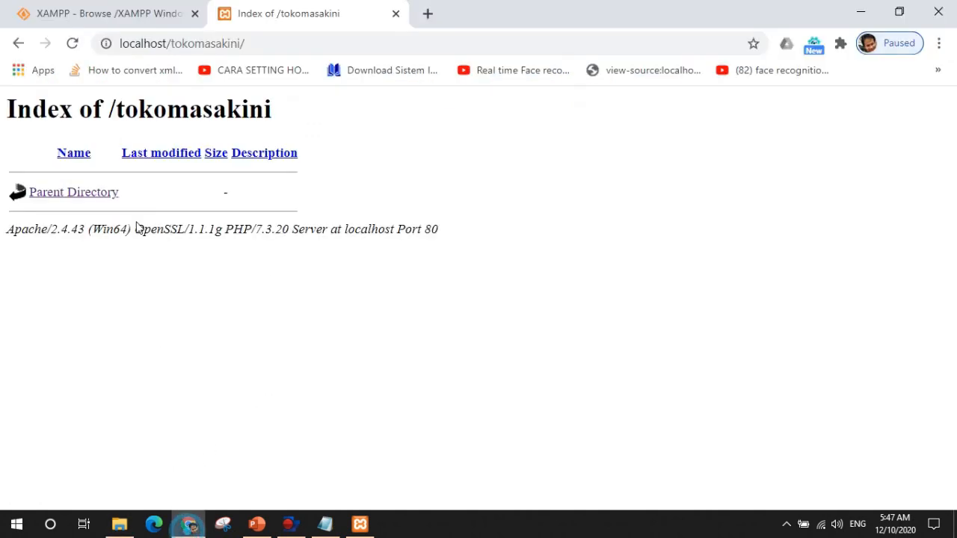
left_click(72, 43)
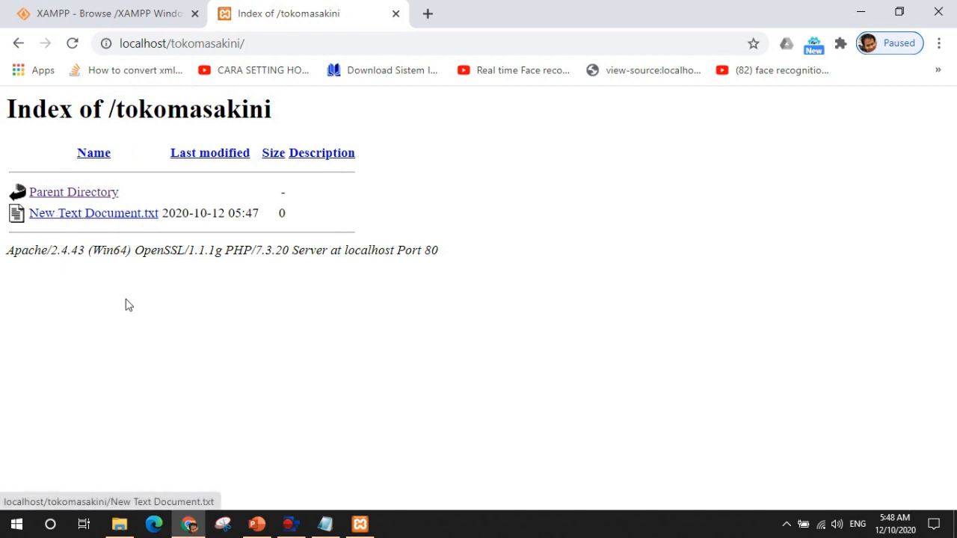
Step: Switch to File Explorer and create a new text document in the tokomasakini folder, naming it index.php and accepting the extension change
left_click(118, 527)
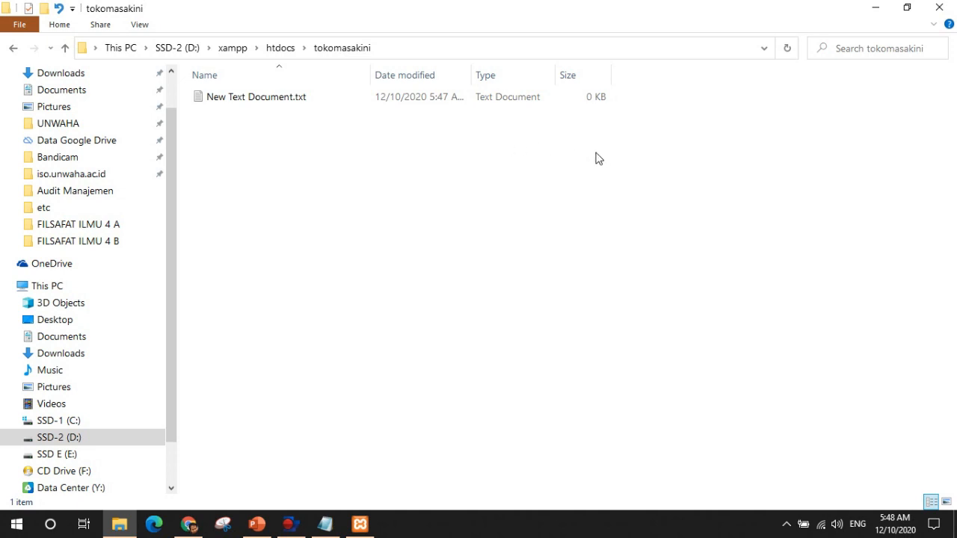
right_click(660, 134)
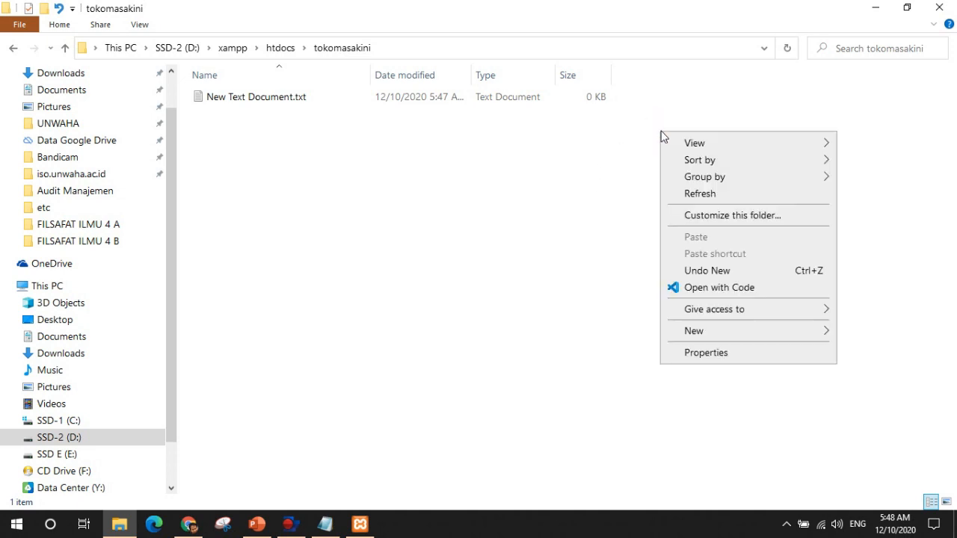
left_click(627, 136)
right_click(669, 128)
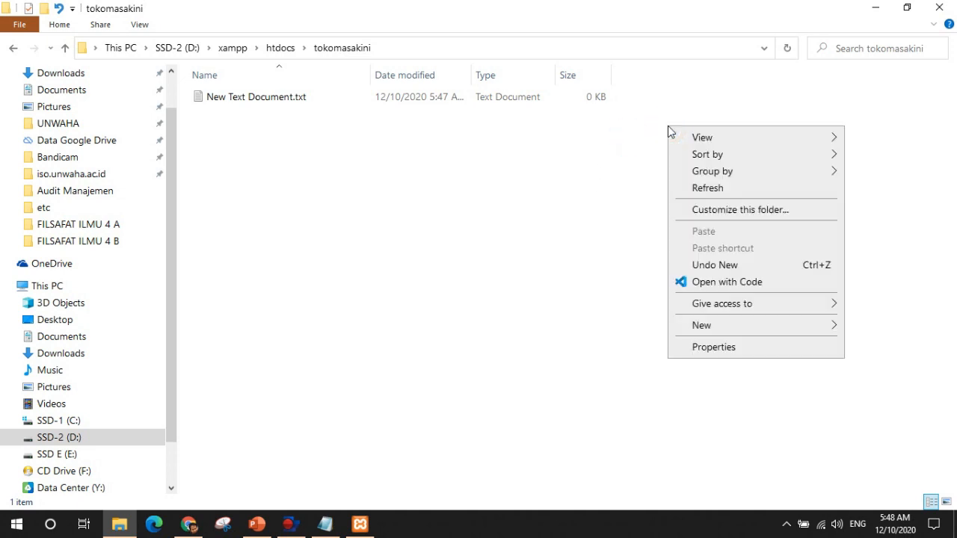
mouse_move(718, 329)
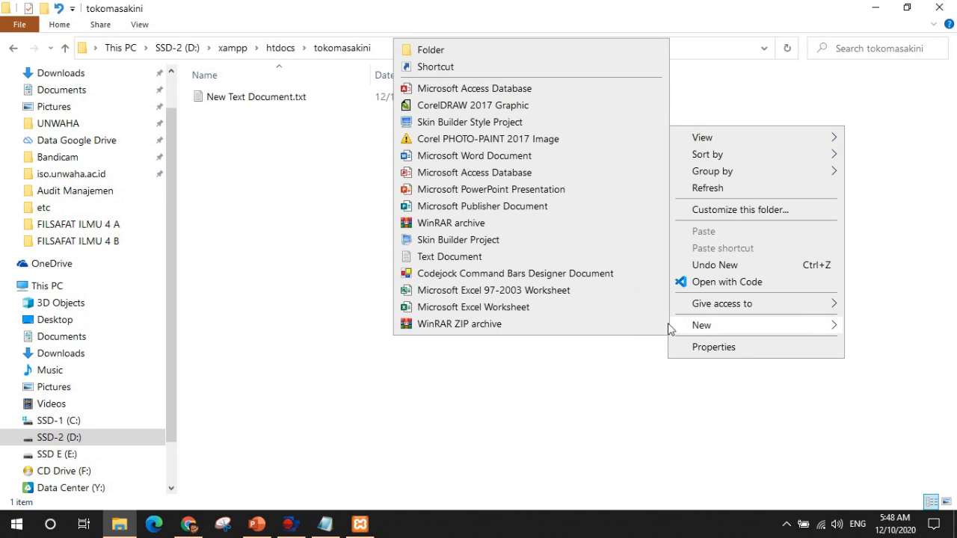
left_click(448, 257)
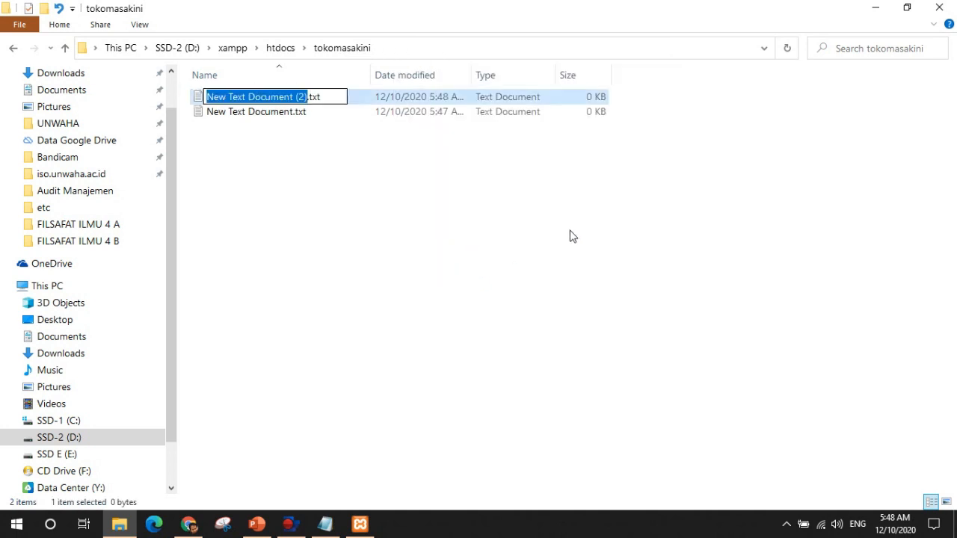
key("shift+Right")
key("shift+Right")
key("shift+Right")
type("inde")
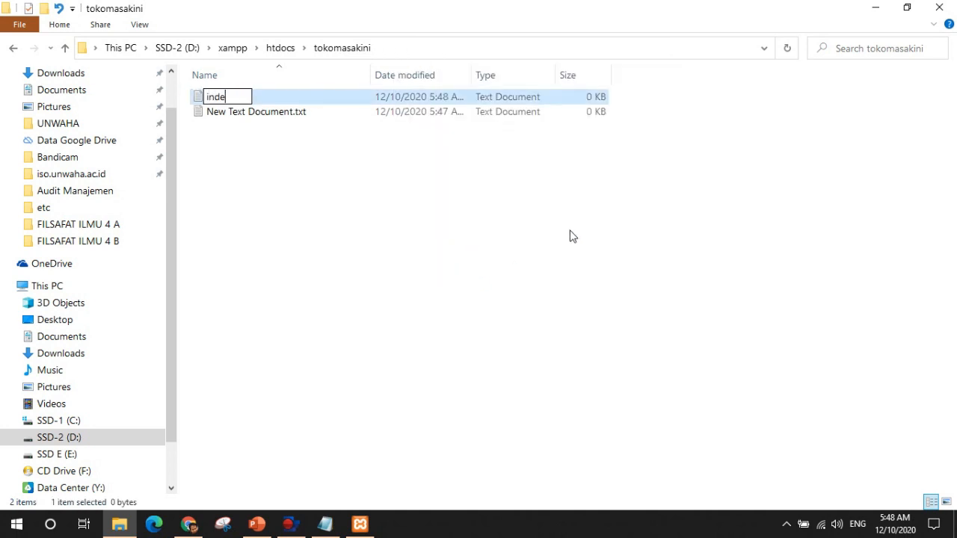
type("x.php")
key("Return")
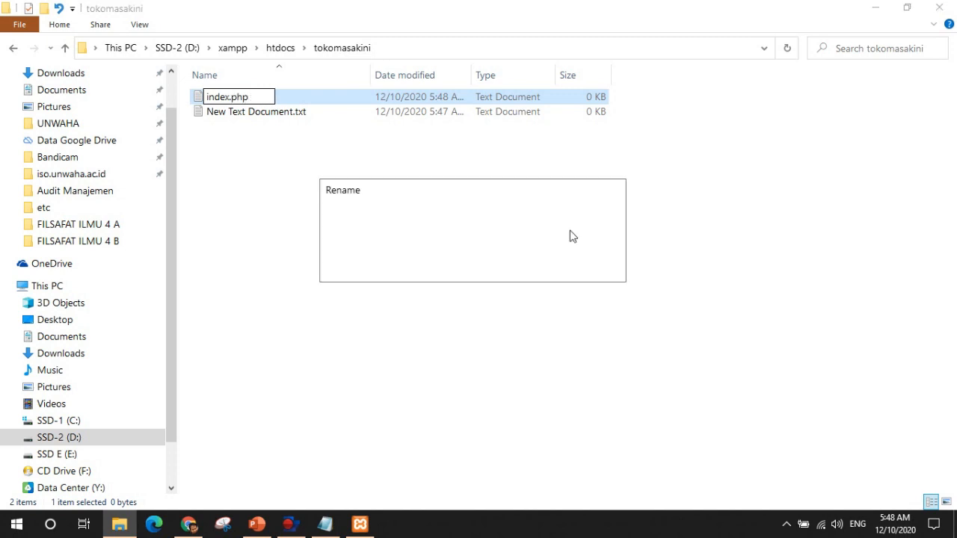
key("Return")
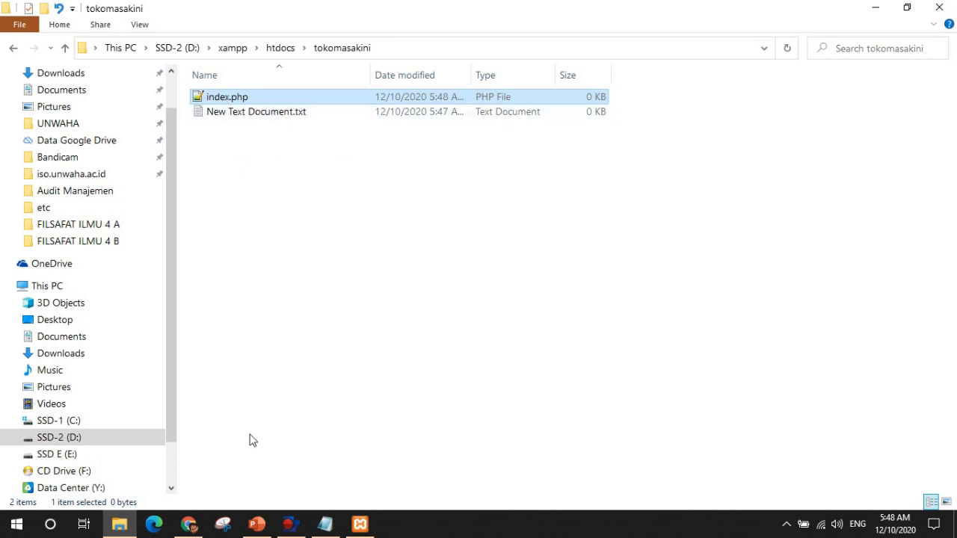
Step: Switch to Chrome and reload localhost/tokomasakini to check how the empty index.php is served
left_click(189, 524)
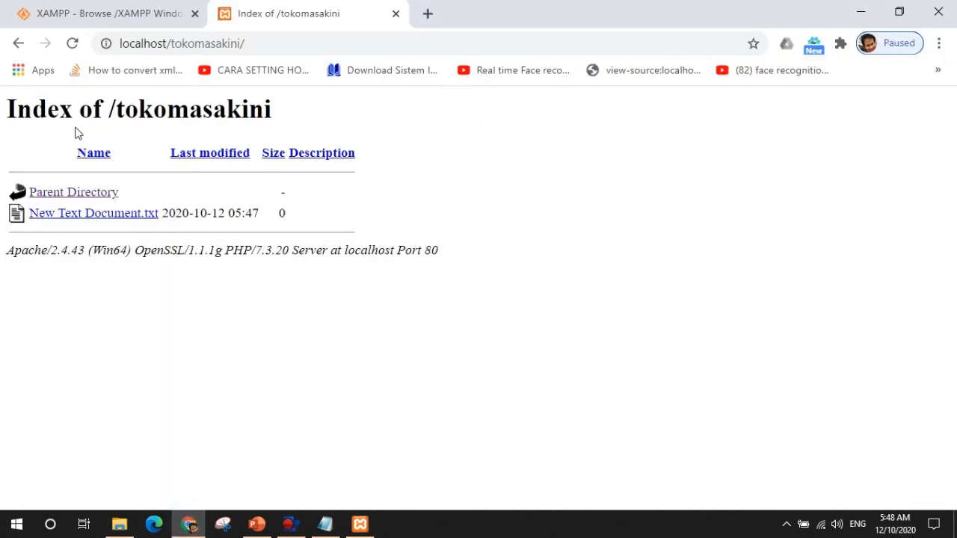
left_click(72, 43)
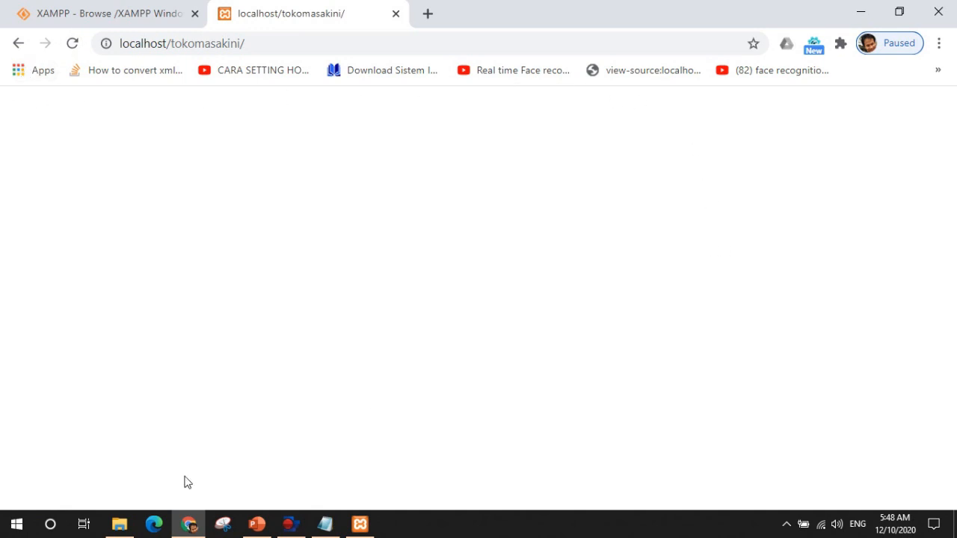
Step: Open index.php from the tokomasakini folder in Notepad++, enter the text "Hello World" and save the file
left_click(120, 524)
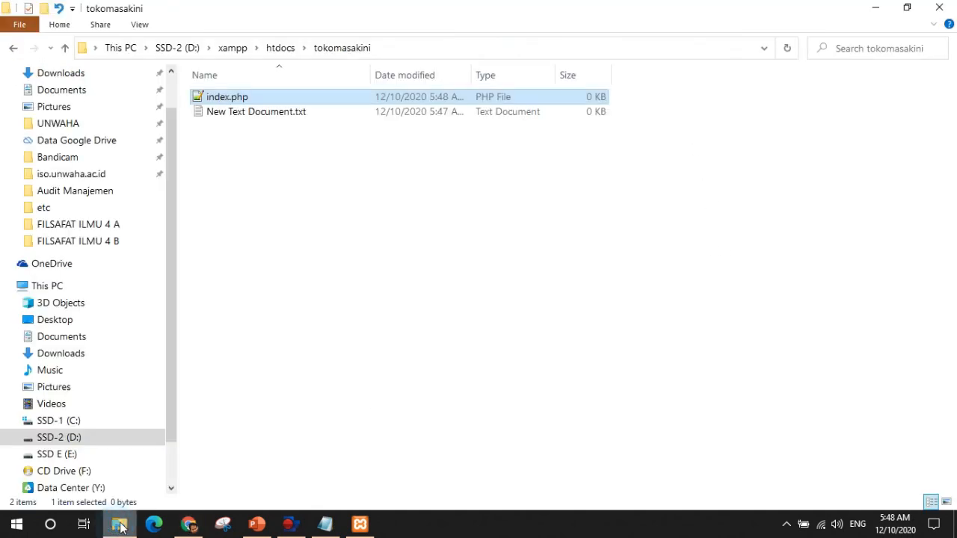
double_click(204, 100)
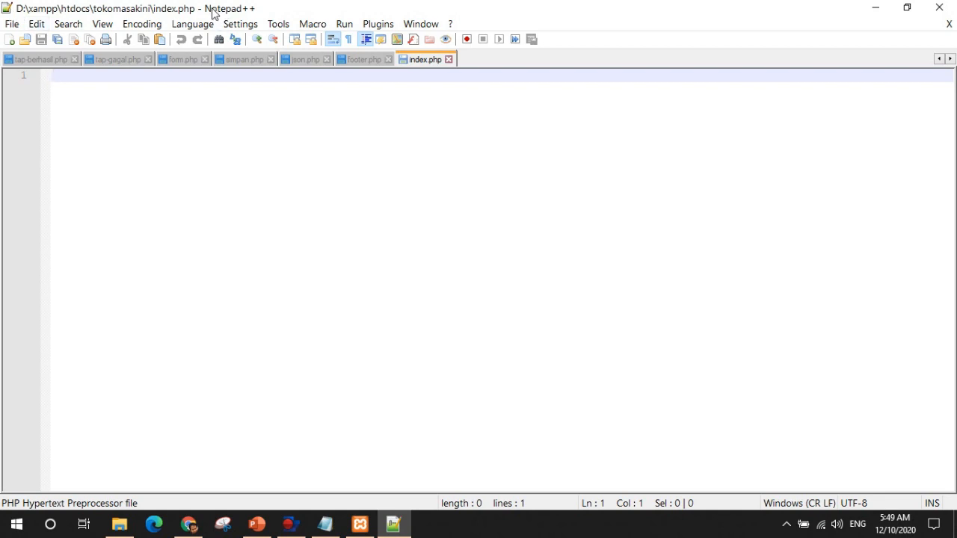
left_click(241, 122)
type("Hello")
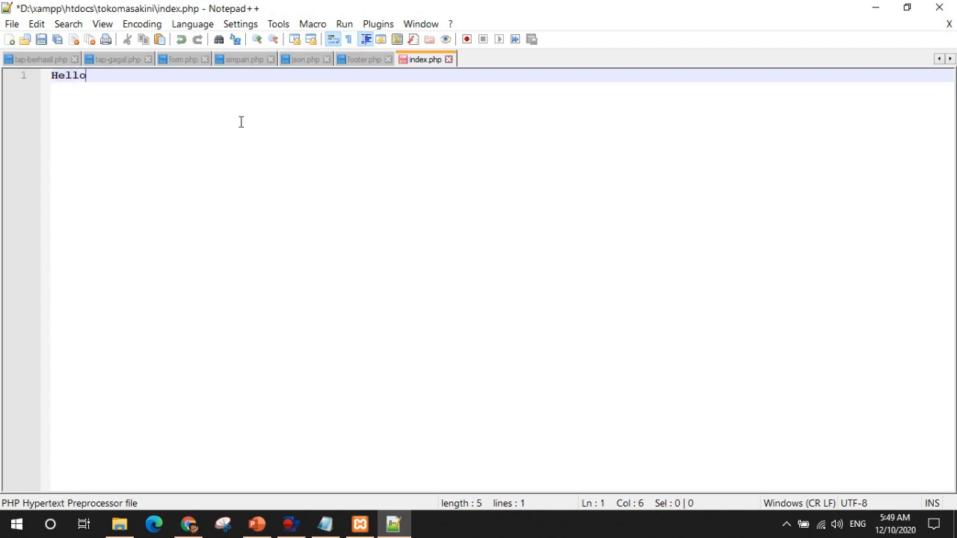
type(" World")
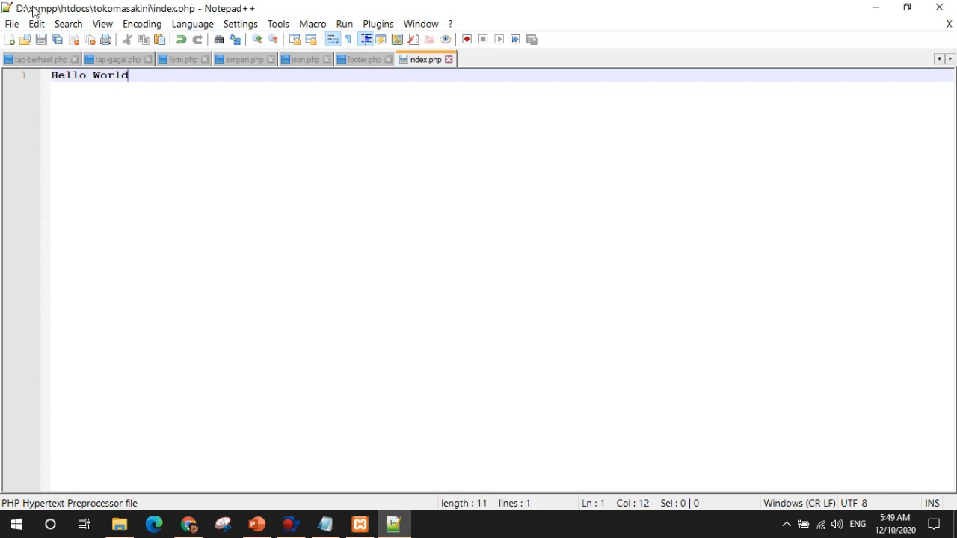
left_click(11, 23)
left_click(62, 104)
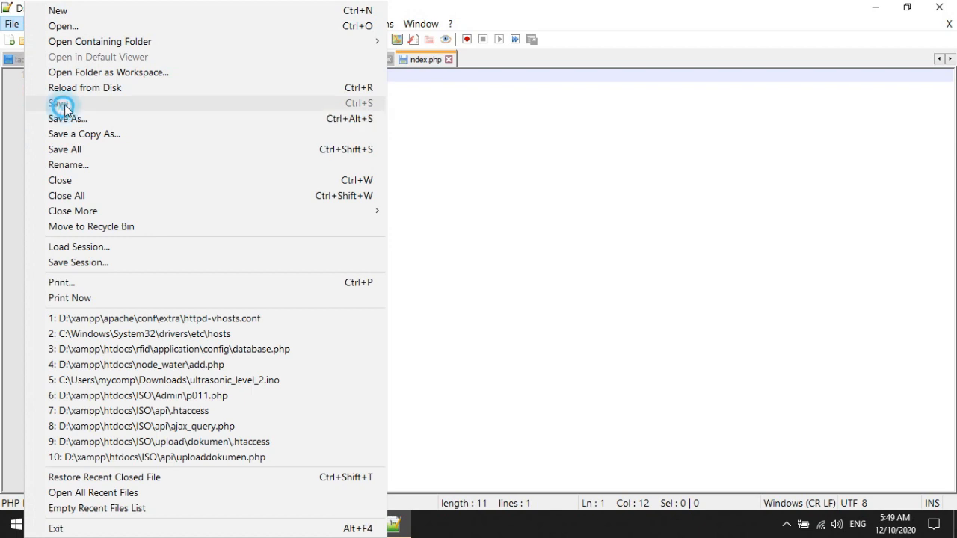
left_click(502, 102)
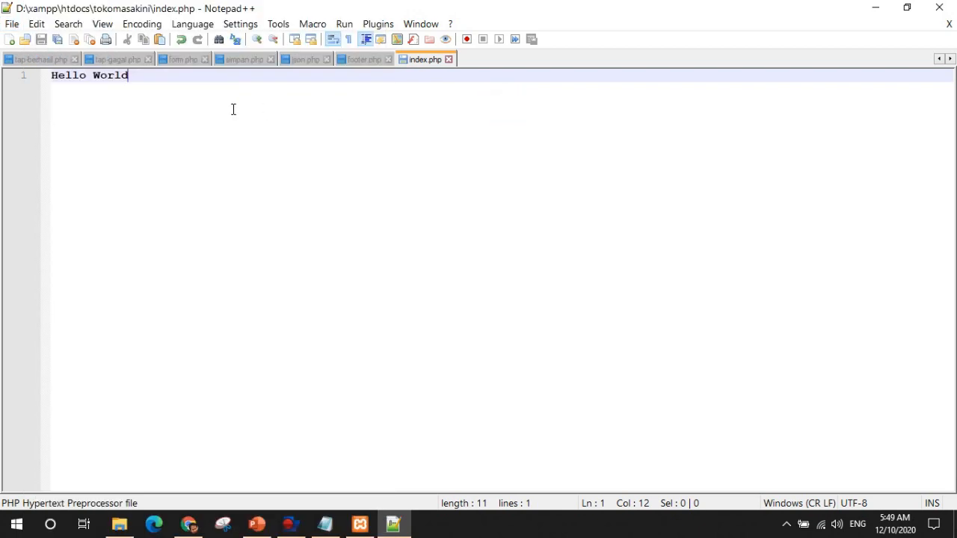
Step: View the saved index.php in Chrome by reloading localhost/tokomasakini, and return to Notepad++
left_click(188, 523)
left_click(72, 43)
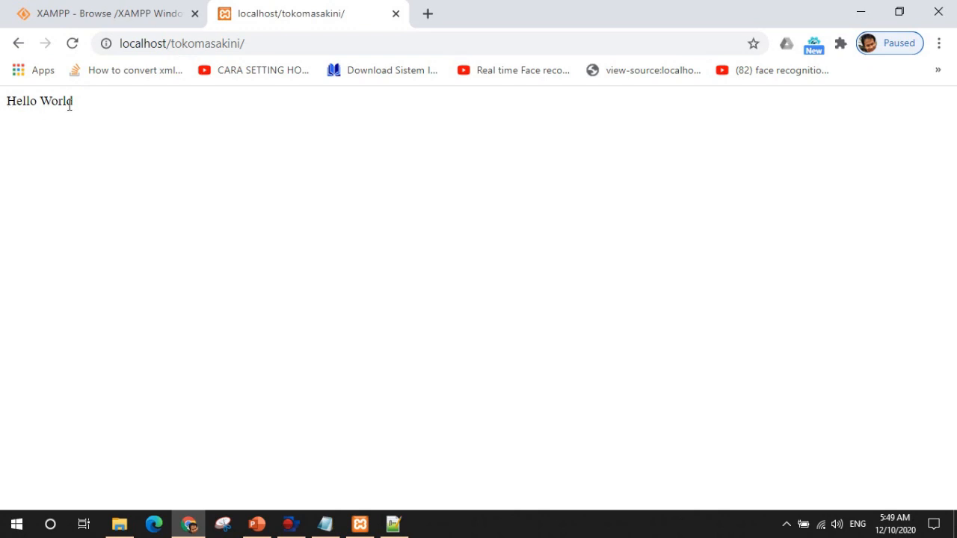
key("alt+Tab")
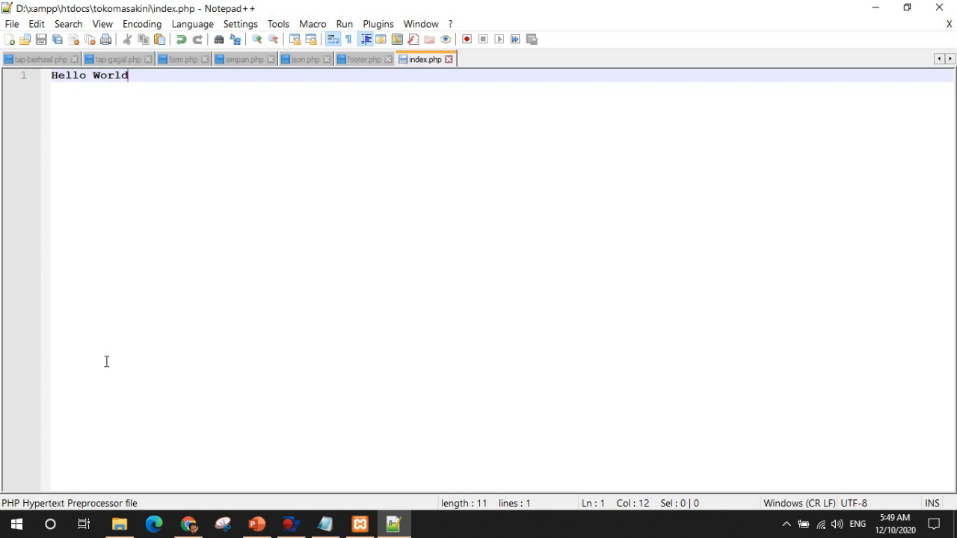
Step: Switch to the untitled Notepad note, maximize it and add the line "tokomasakini.com" below the software line, separated by a blank line
left_click(119, 524)
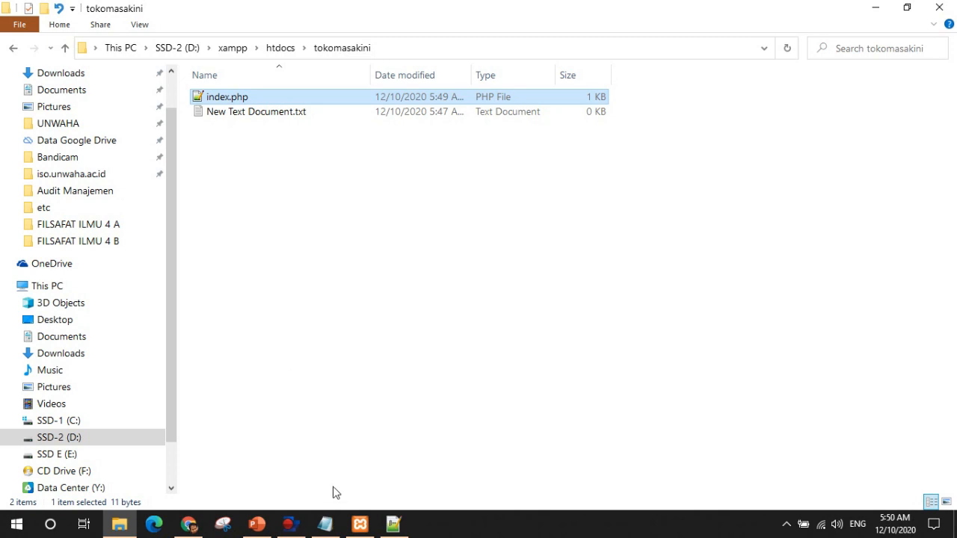
left_click(326, 524)
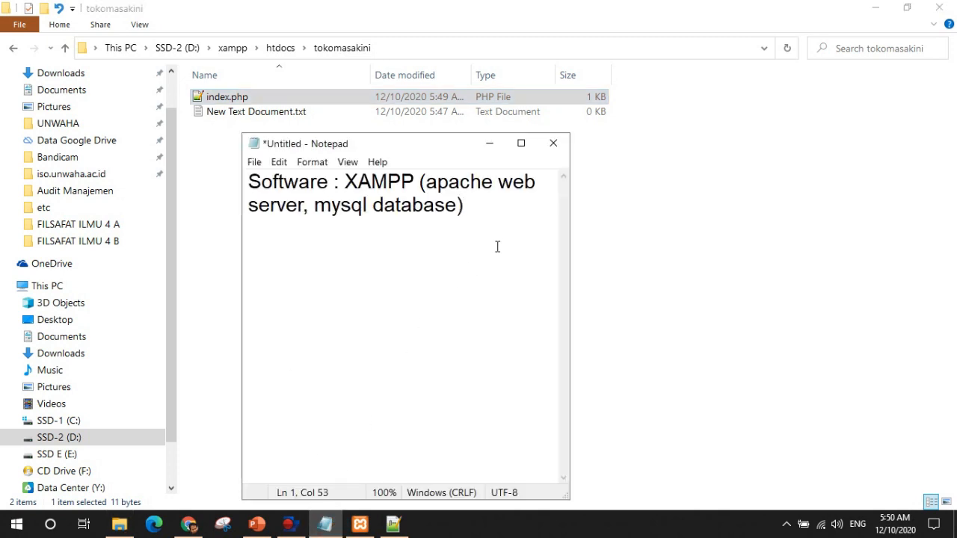
left_click(522, 144)
key("Return")
key("Return")
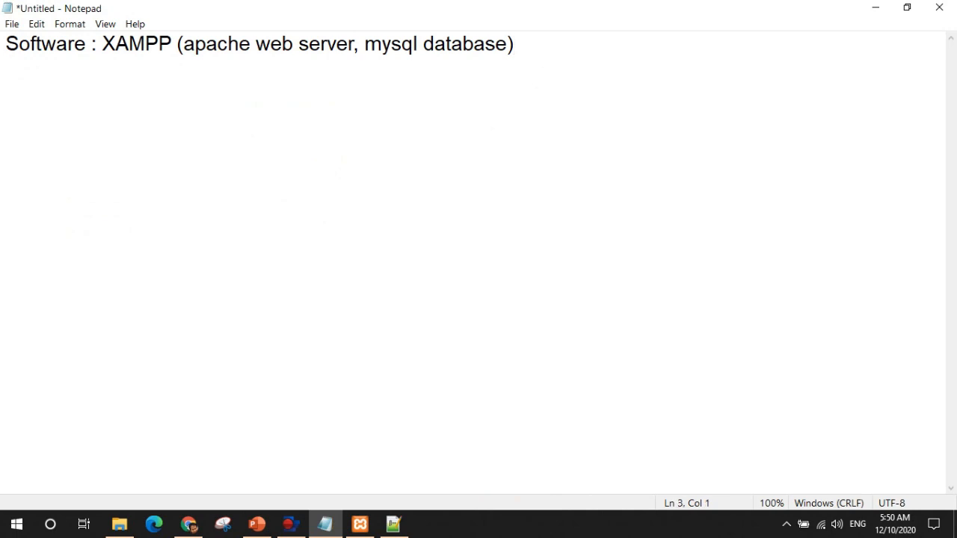
left_click(547, 79)
type("tokoma")
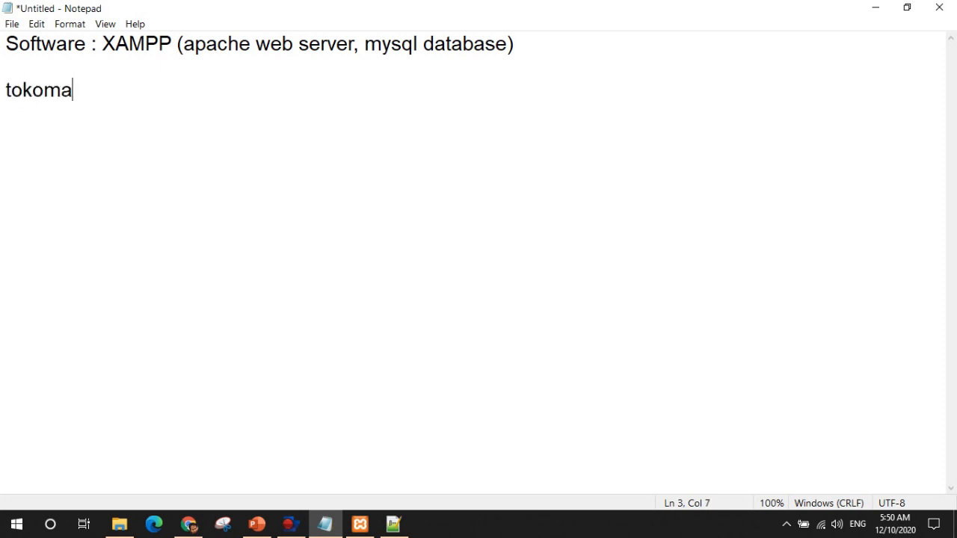
type("sakini.com")
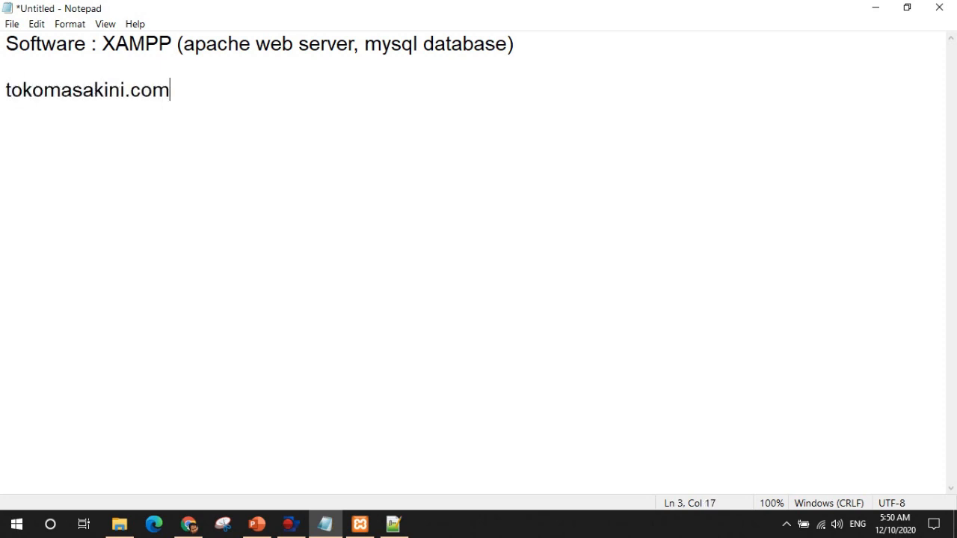
key("Return")
key("BackSpace")
key("shift+Home")
key("End")
left_click(121, 528)
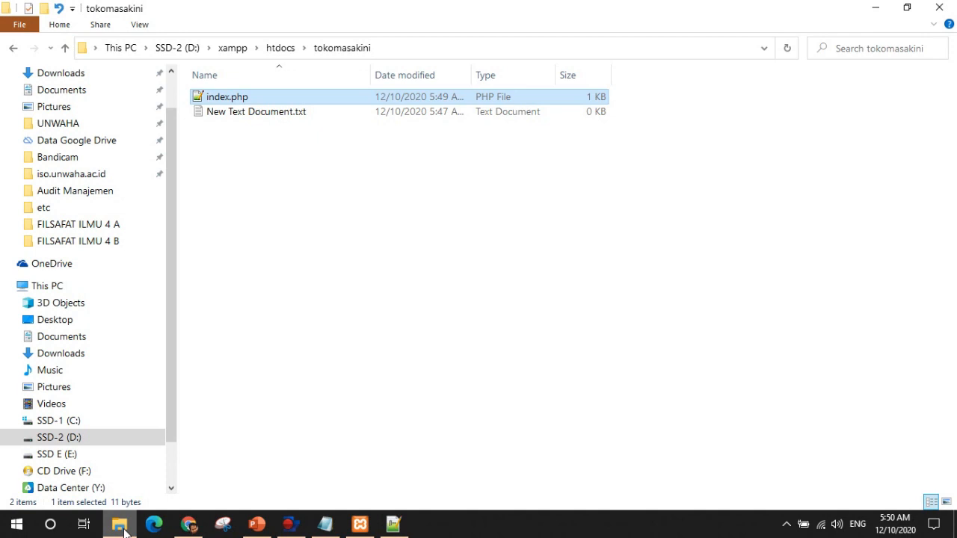
left_click(122, 528)
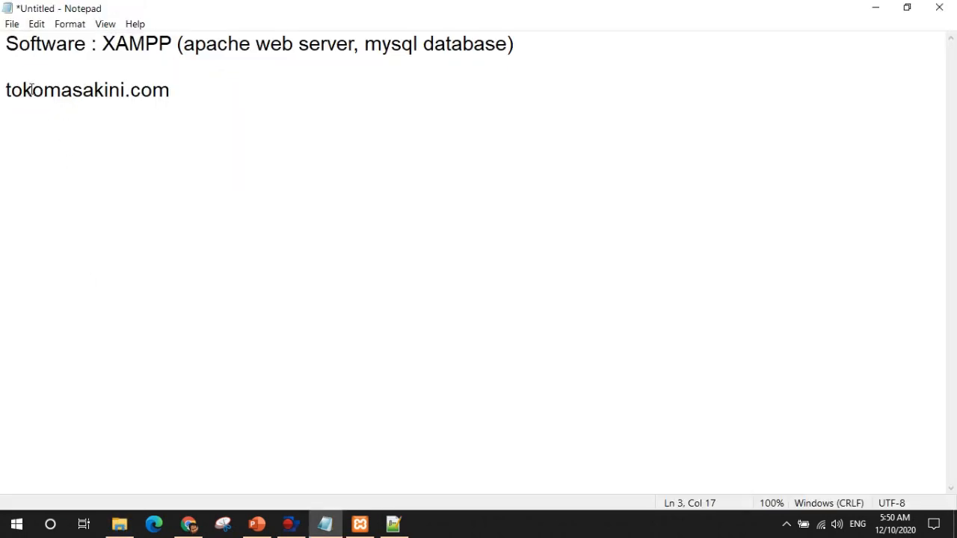
left_click_drag(6, 91, 181, 89)
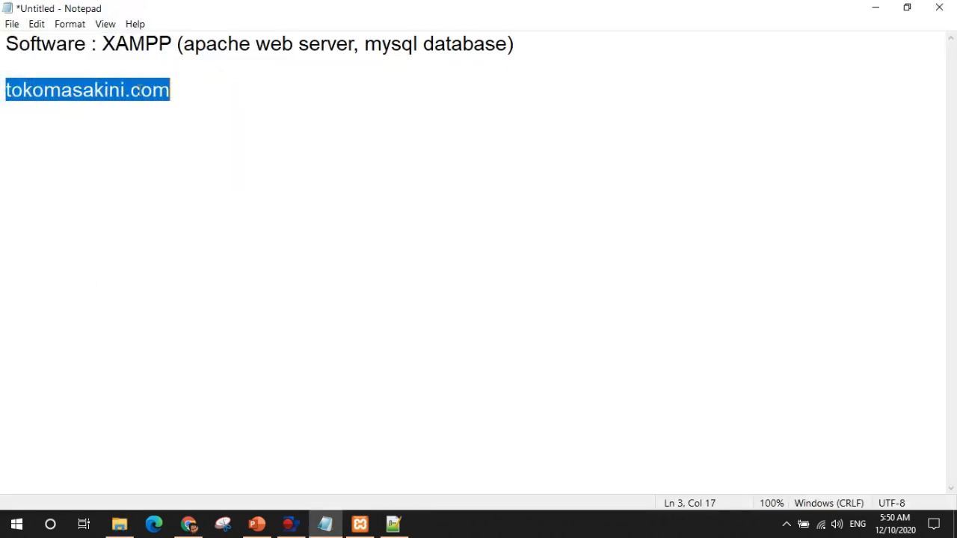
right_click(139, 89)
left_click(92, 91)
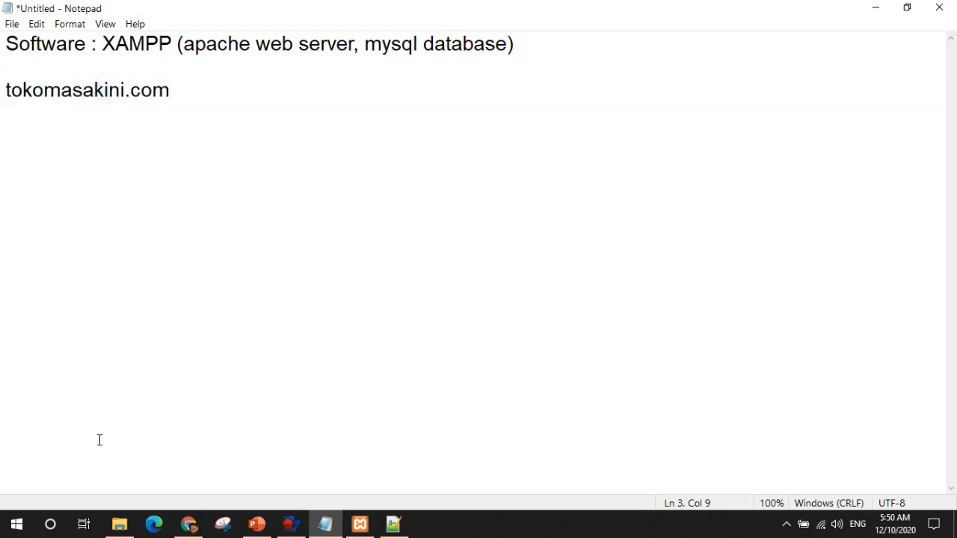
left_click(120, 524)
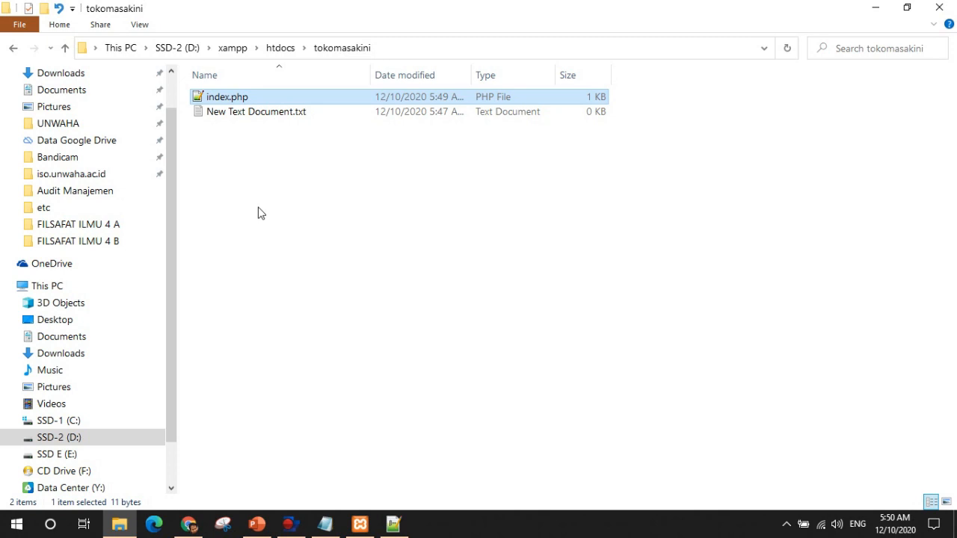
left_click(325, 524)
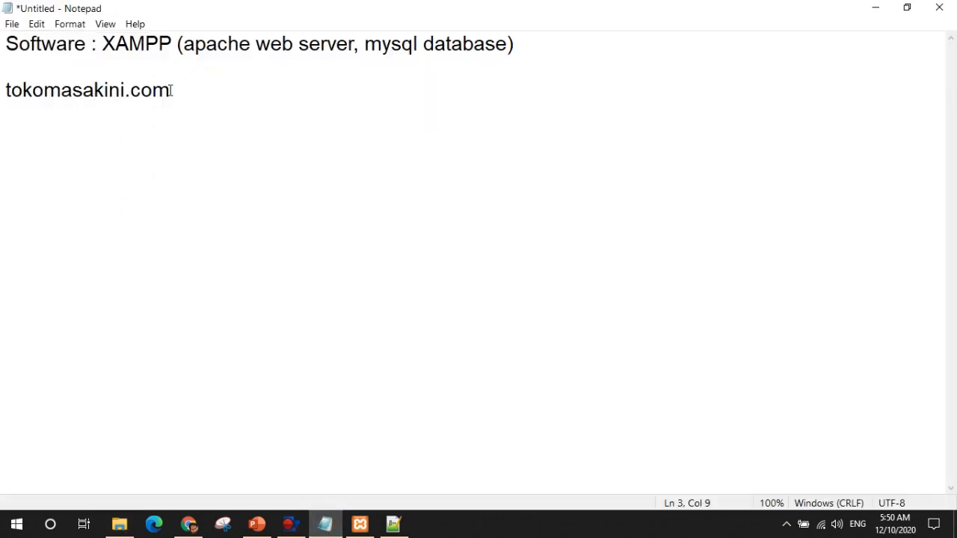
Step: Copy tokomasakini.com from the note and load that address in a new Chrome tab
left_click_drag(171, 90, 2, 90)
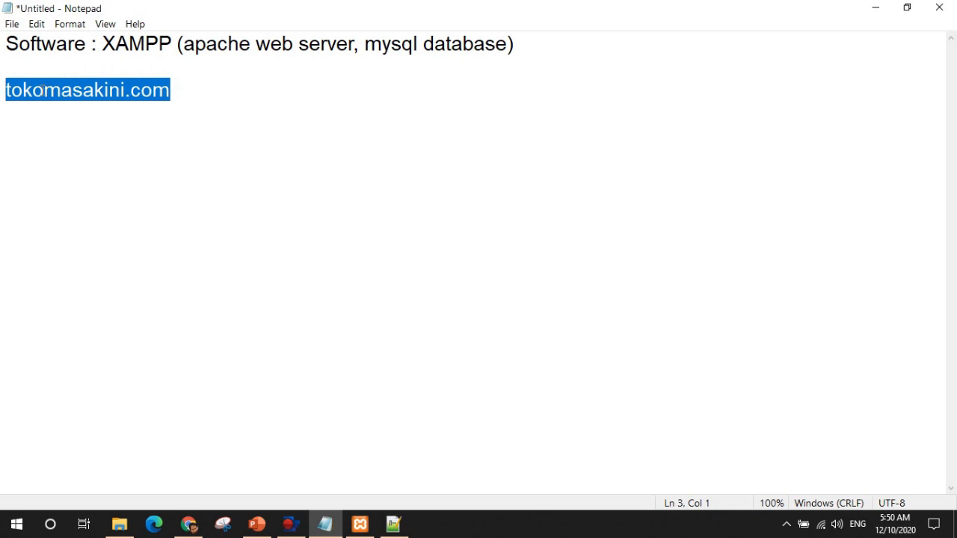
right_click(45, 91)
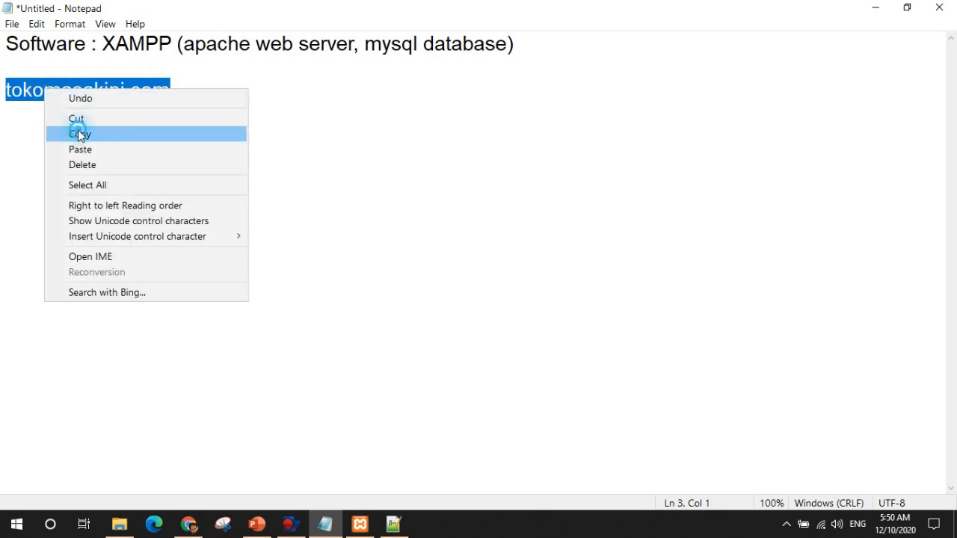
left_click(80, 132)
left_click(189, 525)
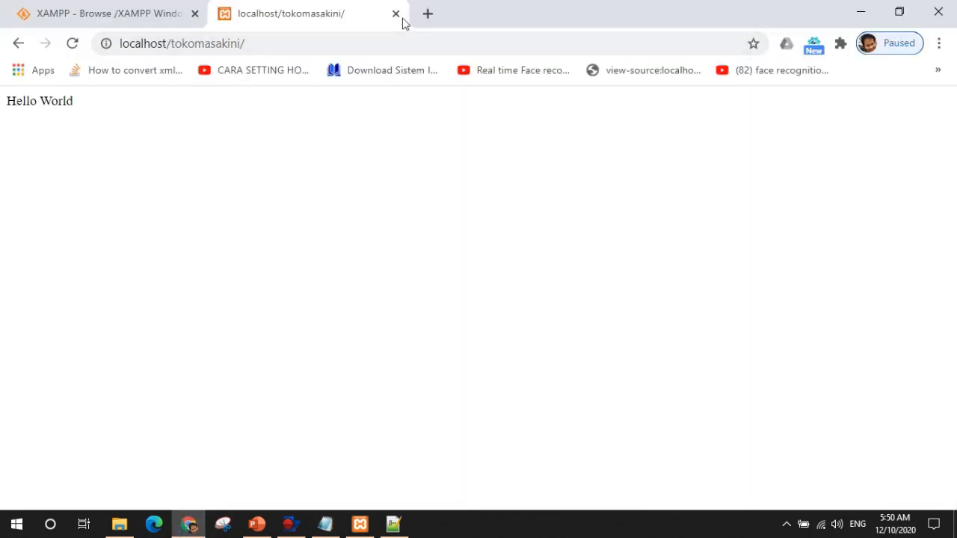
left_click(431, 13)
key("ctrl+v")
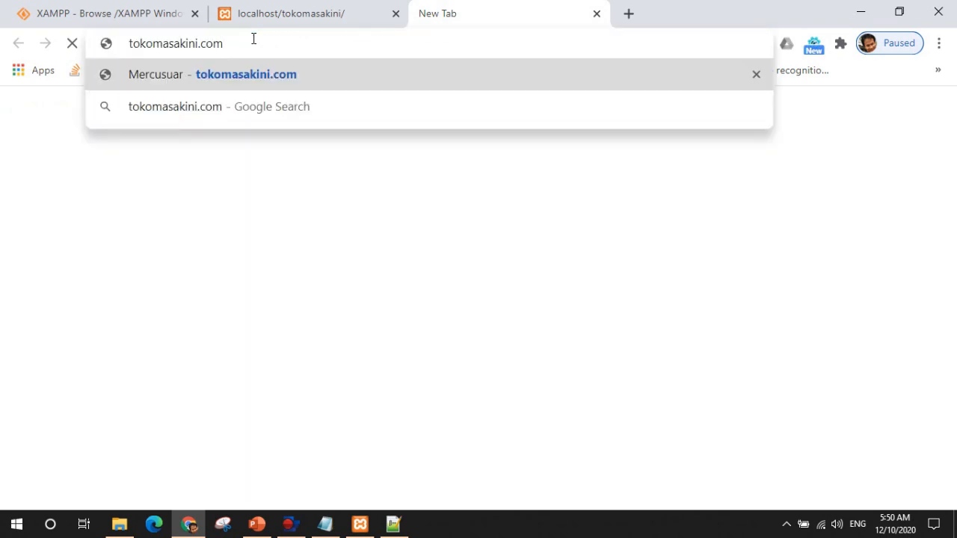
key("Return")
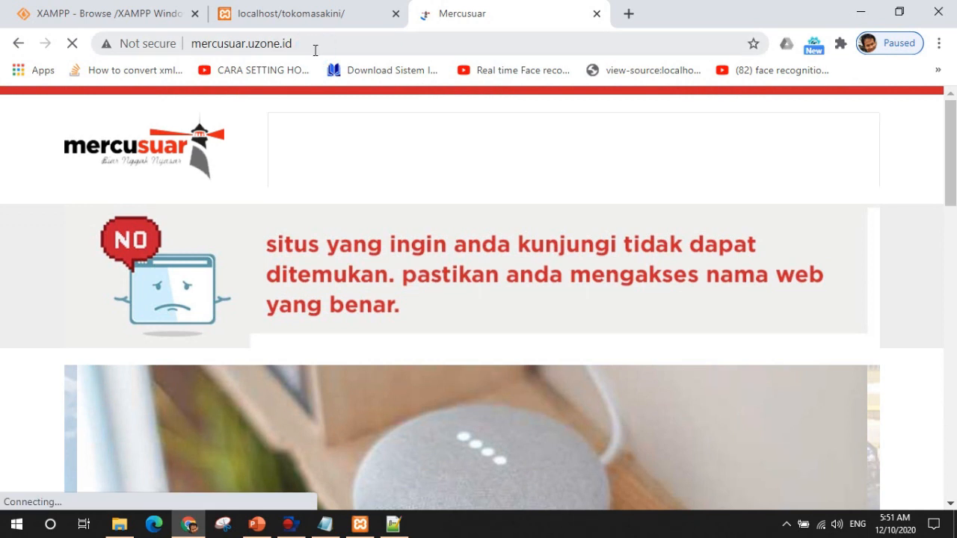
left_click(315, 42)
left_click(315, 43)
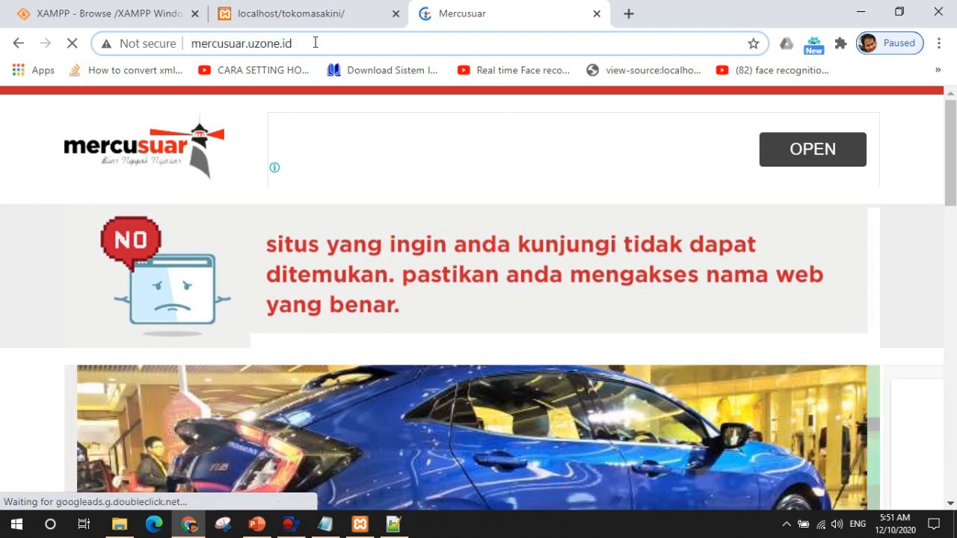
Step: Switch to File Explorer and open the apache\conf\extra folder inside the xampp folder on drive D
left_click_drag(325, 44, 188, 45)
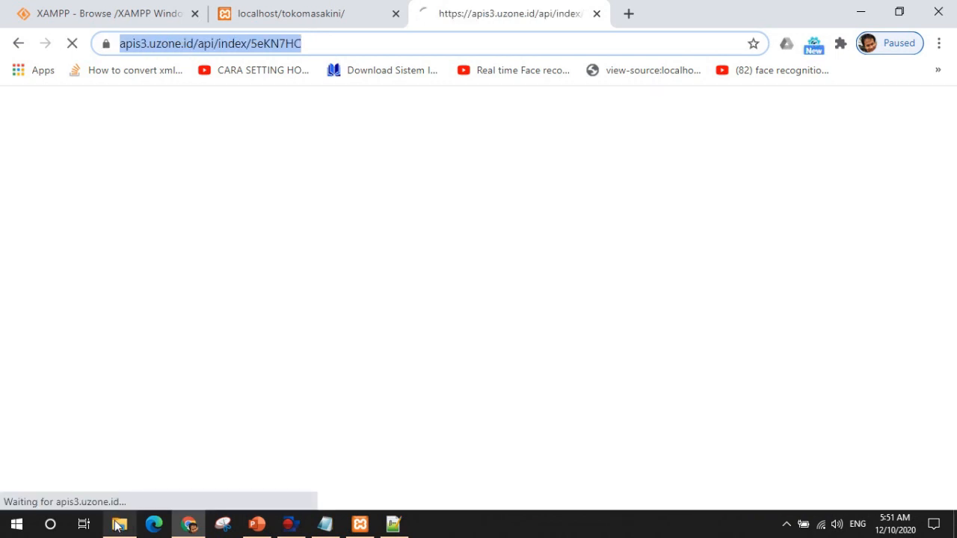
left_click(118, 526)
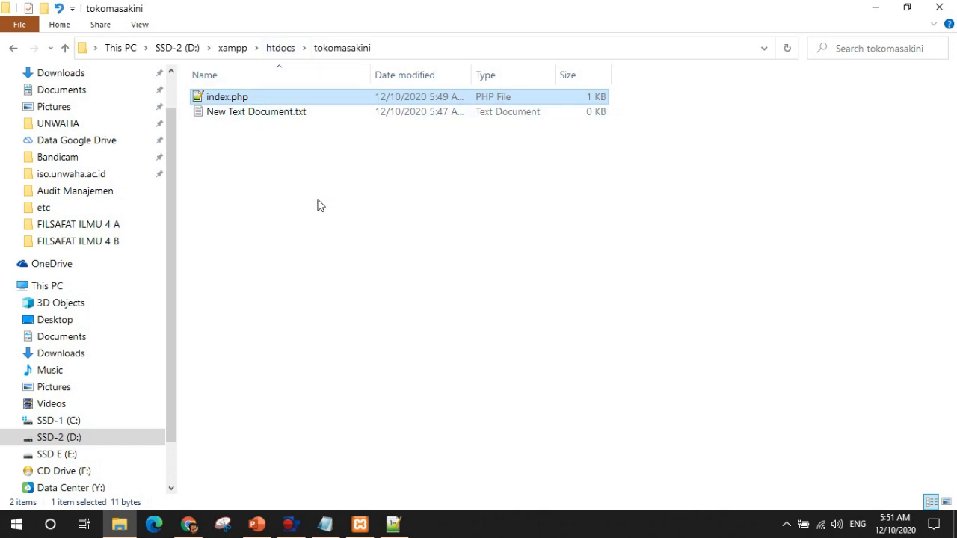
left_click(233, 48)
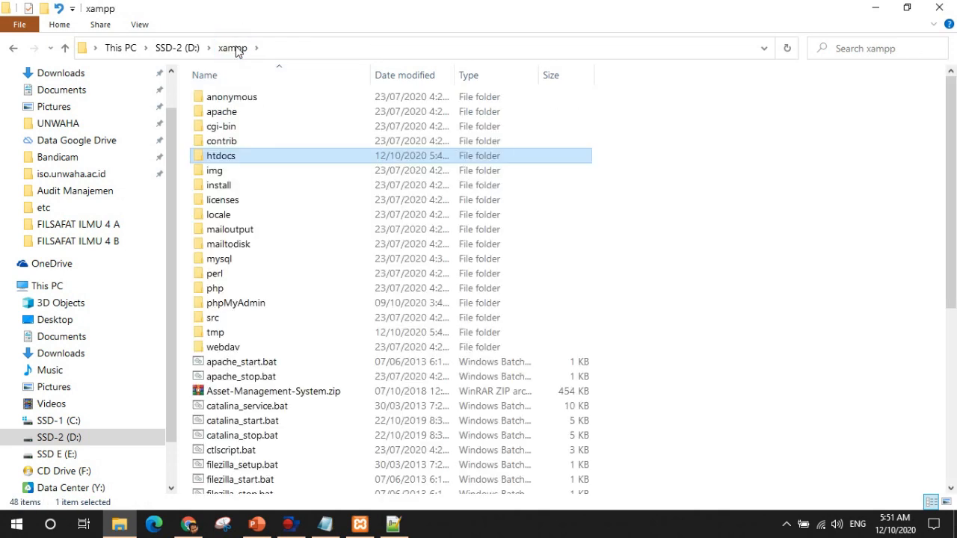
left_click(215, 114)
double_click(215, 114)
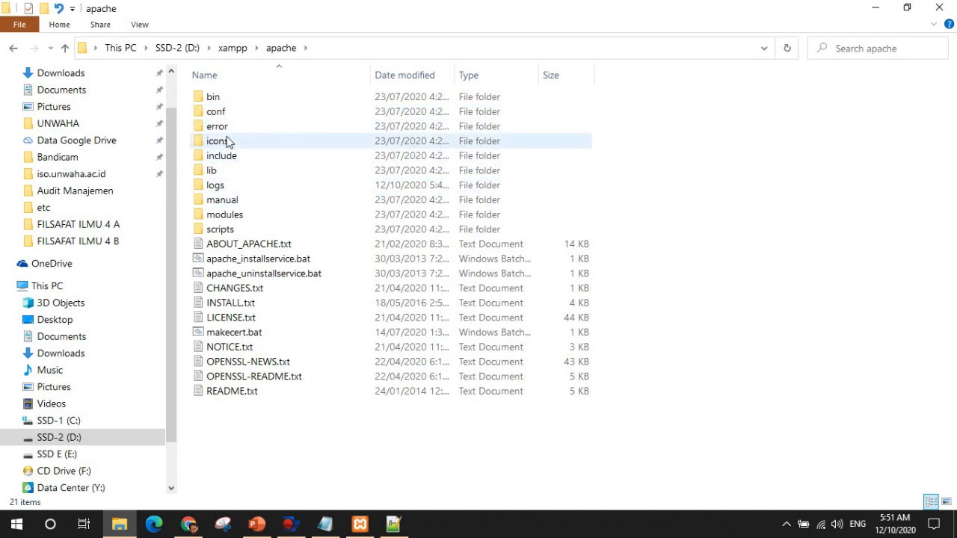
double_click(231, 114)
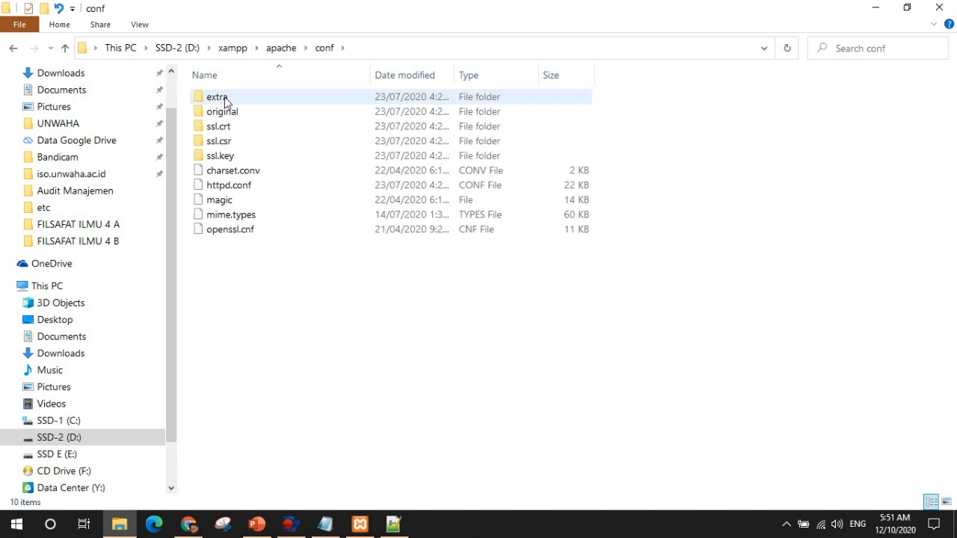
double_click(225, 103)
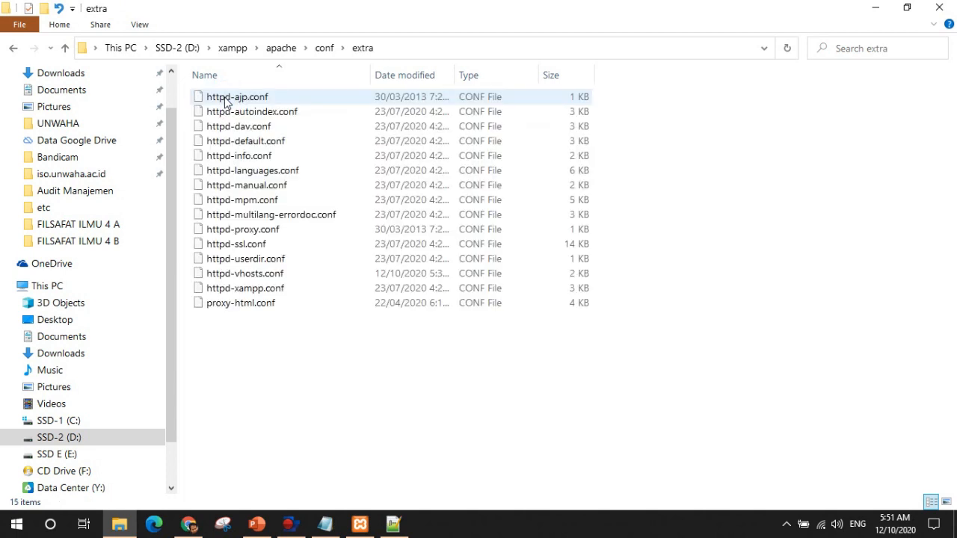
Step: Show the full path of the extra folder and open its httpd-vhosts.conf file in Notepad++
left_click(225, 277)
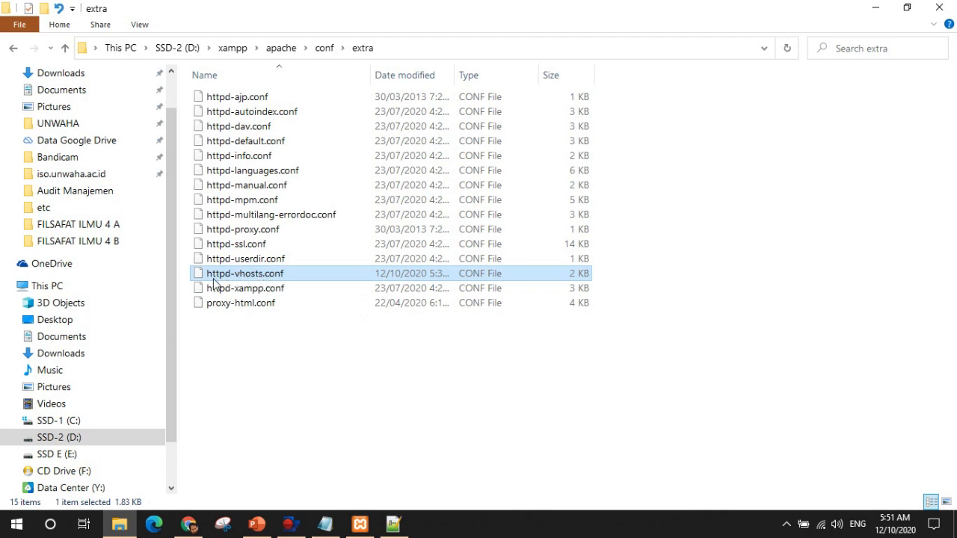
left_click(385, 48)
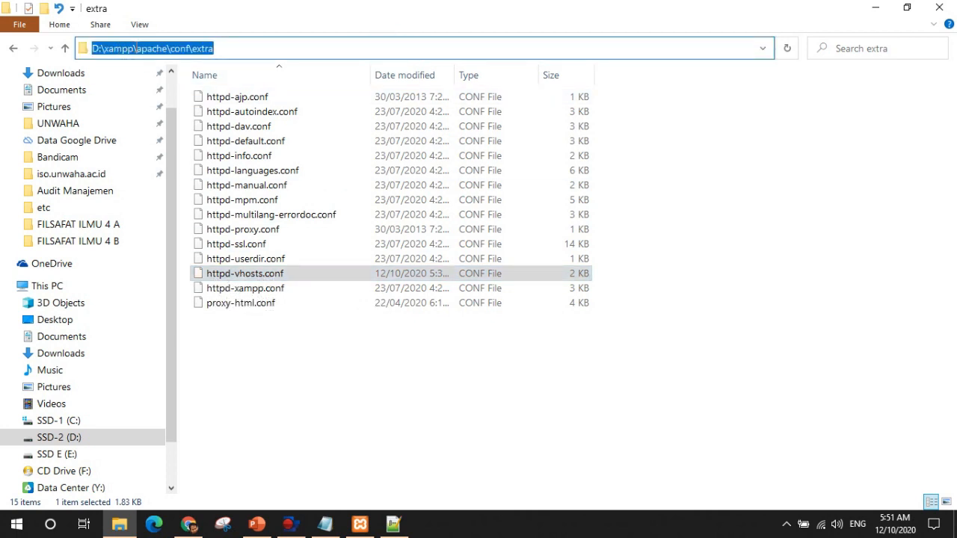
left_click(137, 48)
left_click_drag(137, 47, 198, 48)
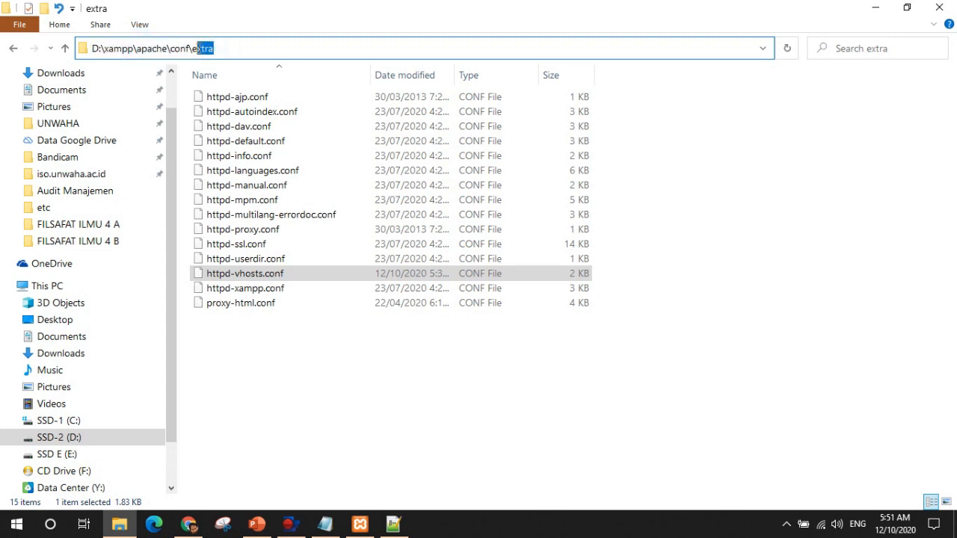
left_click(276, 337)
left_click(225, 275)
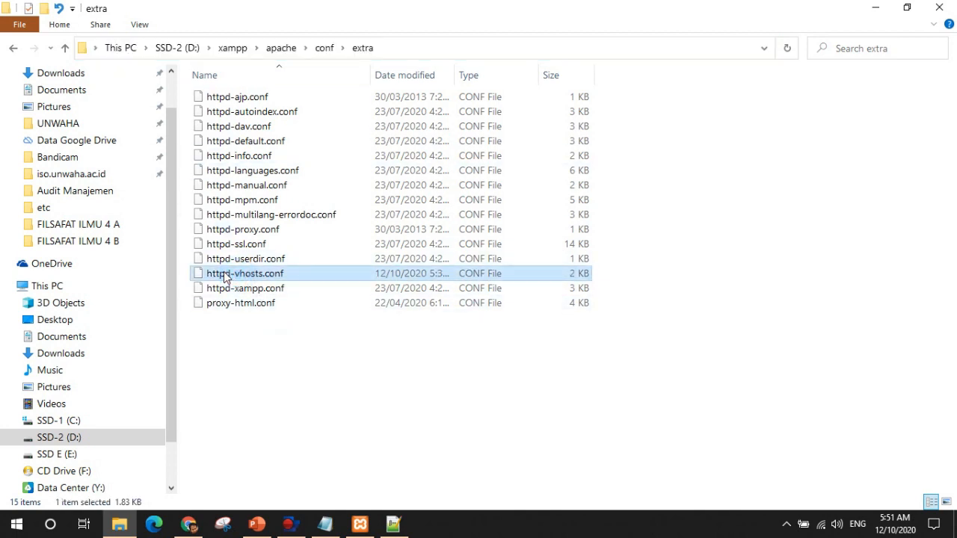
right_click(224, 277)
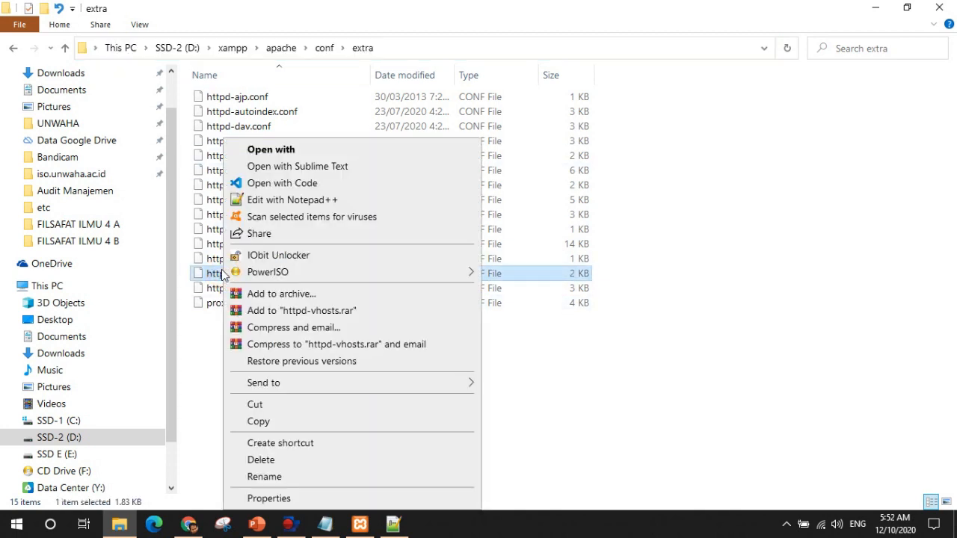
left_click(287, 200)
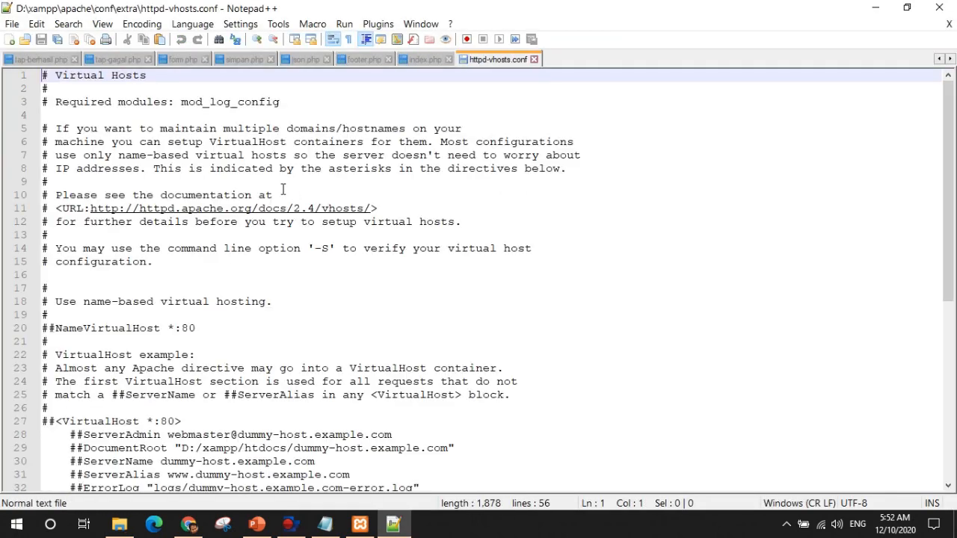
Step: Duplicate the active localhost VirtualHost block at the end of httpd-vhosts.conf, separated from the original by a blank line
scroll(280, 221, "down", 6)
scroll(281, 221, "down", 3)
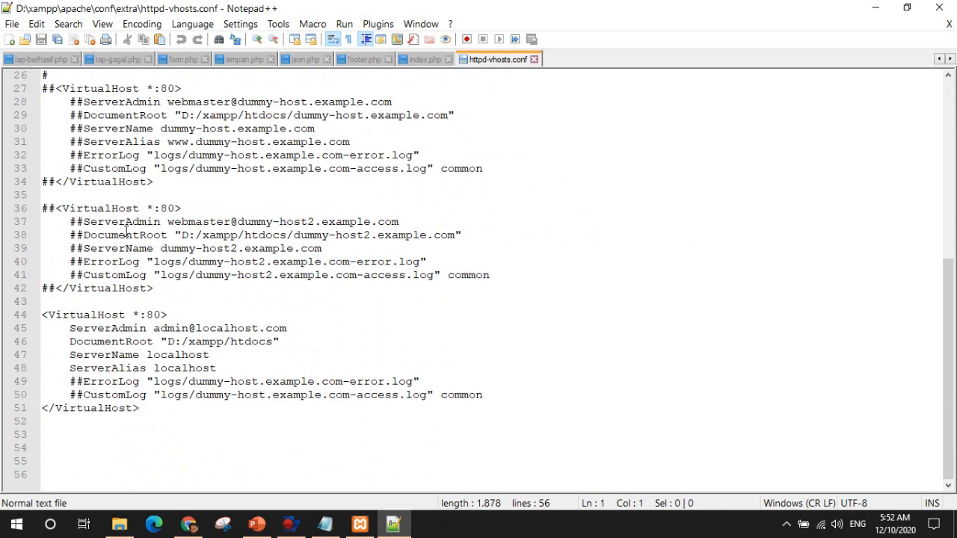
left_click(33, 315)
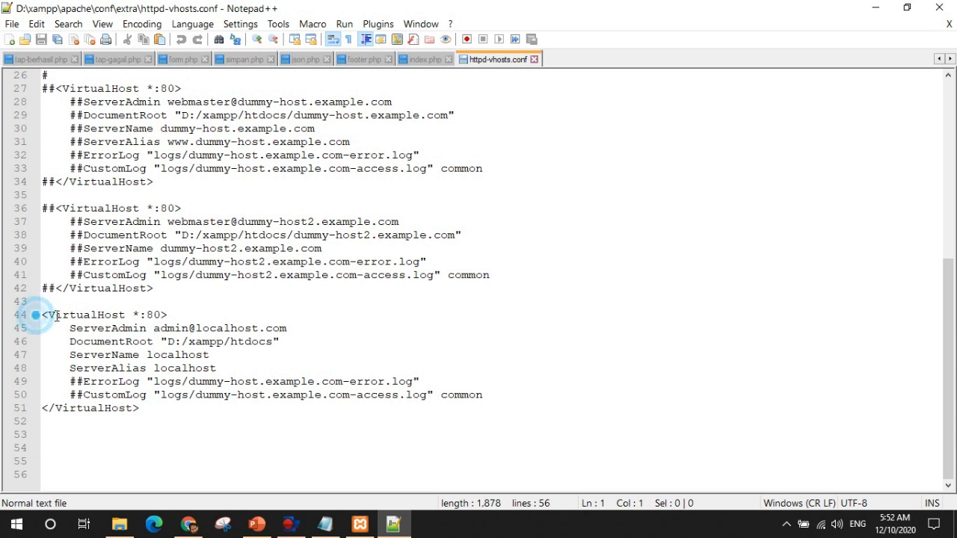
left_click_drag(42, 315, 151, 409)
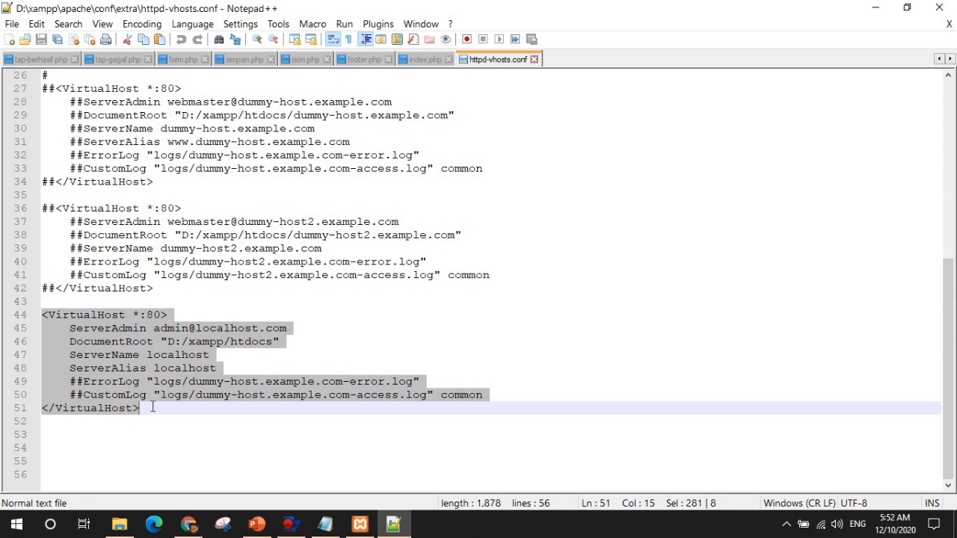
left_click(152, 407)
key("Return")
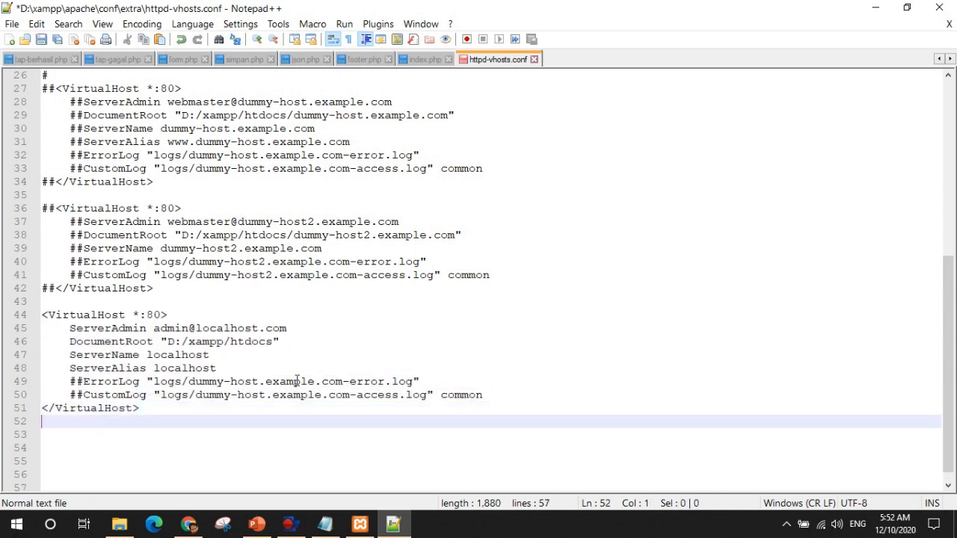
key("Return")
key("ctrl+v")
scroll(297, 381, "down", 2)
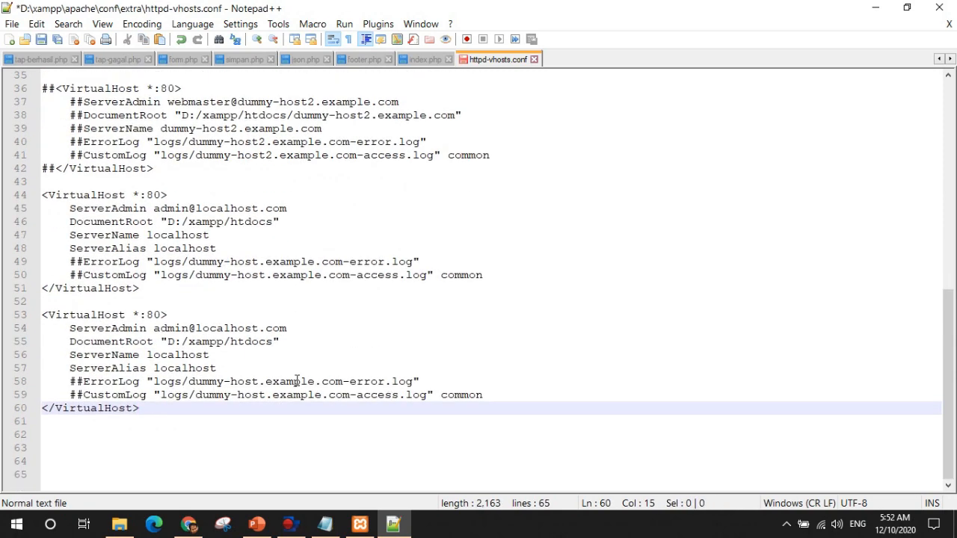
Step: Check the DocumentRoot path against the tokomasakini folder in xampp\htdocs in File Explorer, and return to httpd-vhosts.conf in Notepad++
left_click(69, 341)
left_click(166, 341)
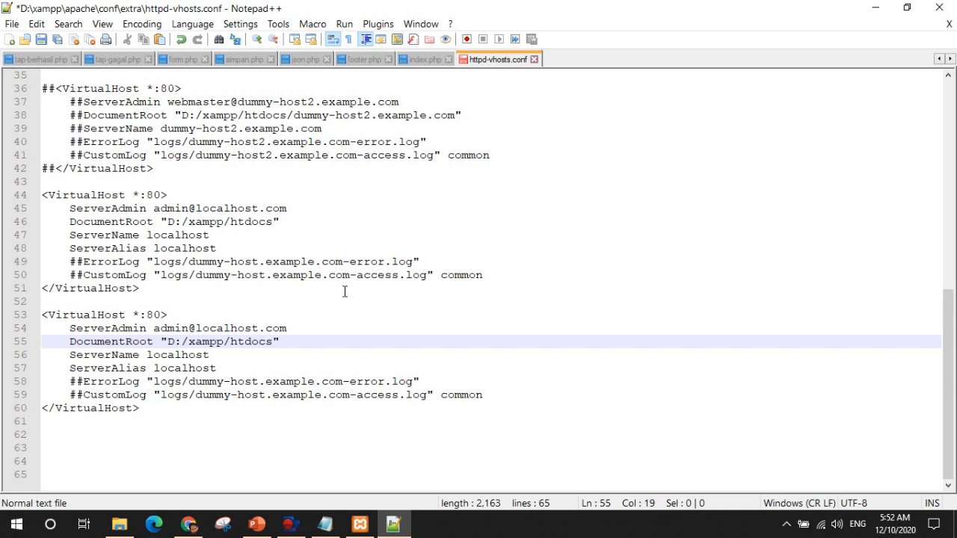
left_click(119, 524)
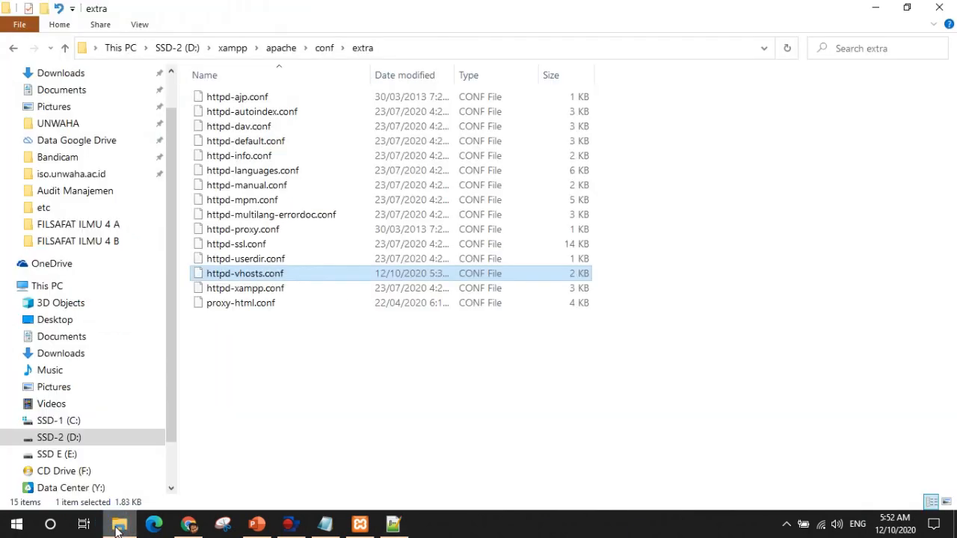
left_click(279, 47)
left_click(238, 49)
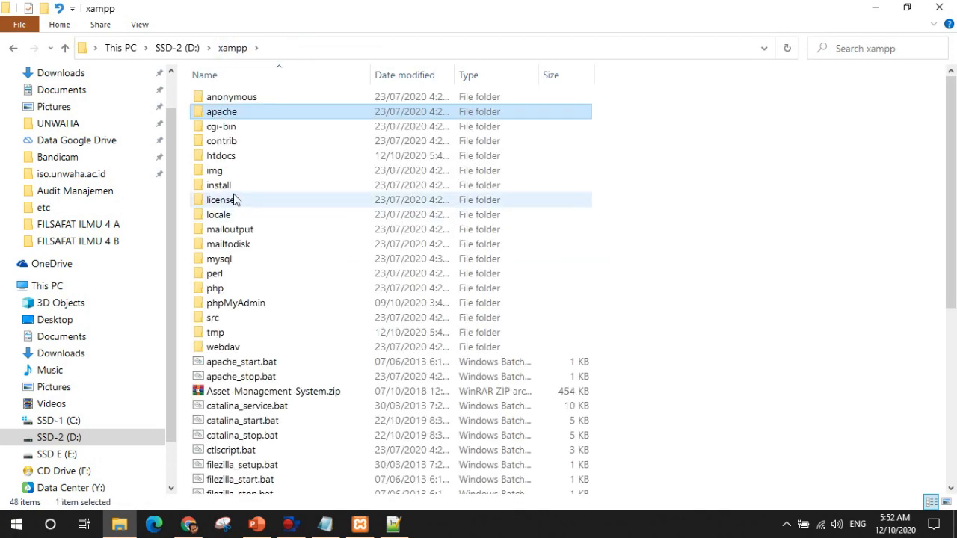
left_click(229, 158)
double_click(230, 161)
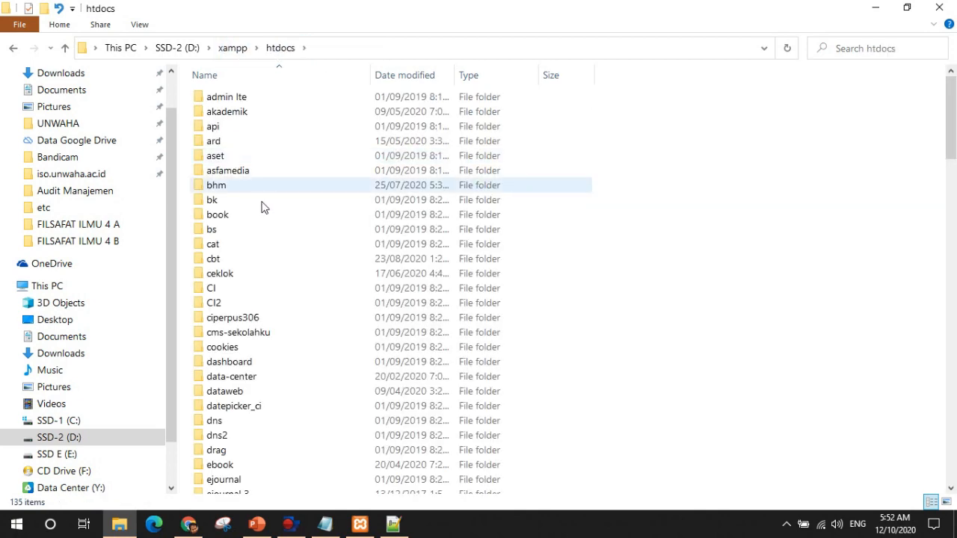
scroll(250, 252, "down", 7)
scroll(251, 295, "down", 3)
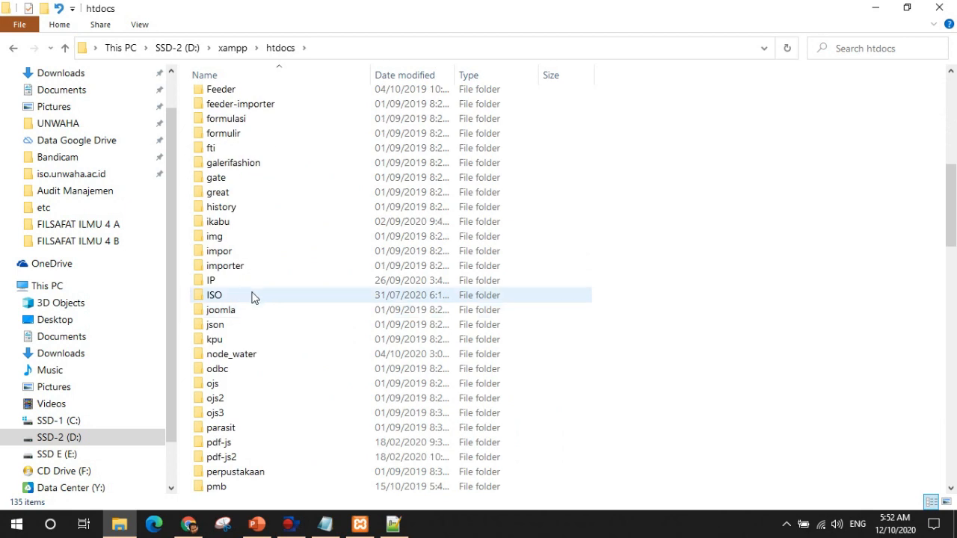
left_click(251, 295)
scroll(251, 295, "down", 18)
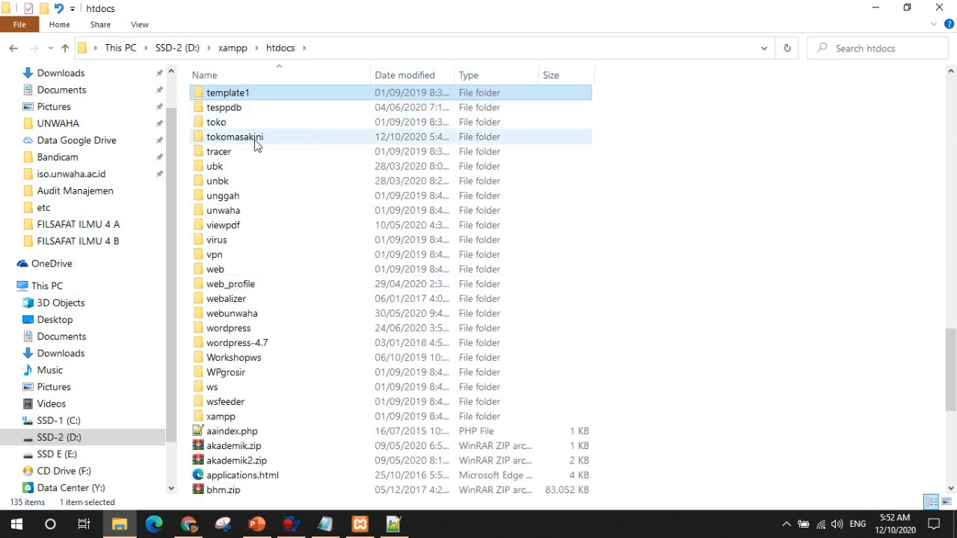
left_click(247, 140)
double_click(248, 140)
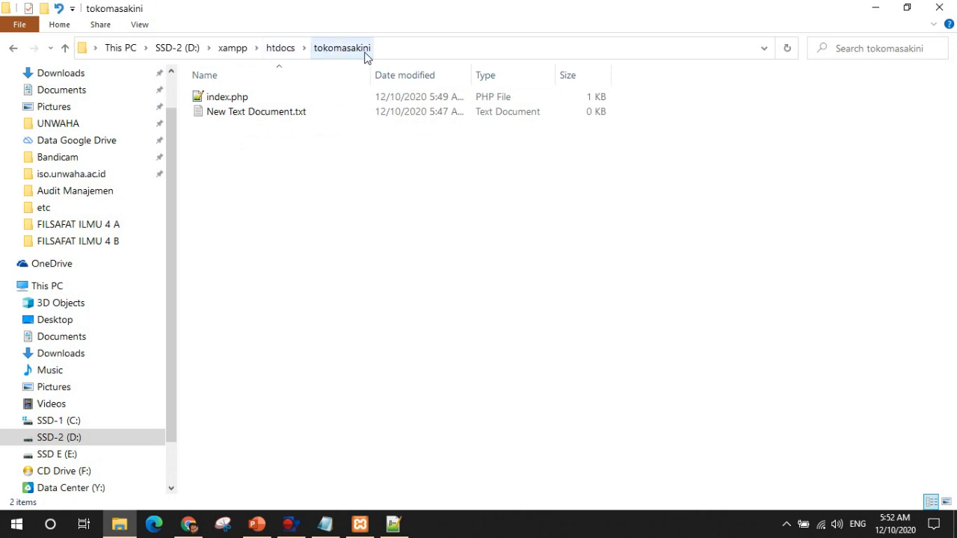
left_click(393, 524)
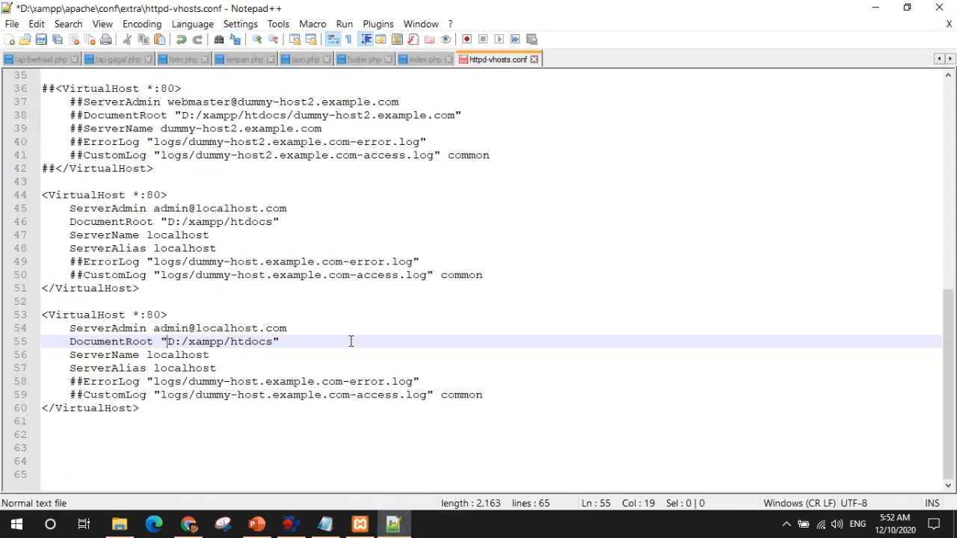
Step: Try drive letter C in the duplicated block's DocumentRoot path, and restore it to D
left_click(273, 340)
key("ctrl+Left")
key("ctrl+Left")
key("ctrl+Left")
key("shift+Right")
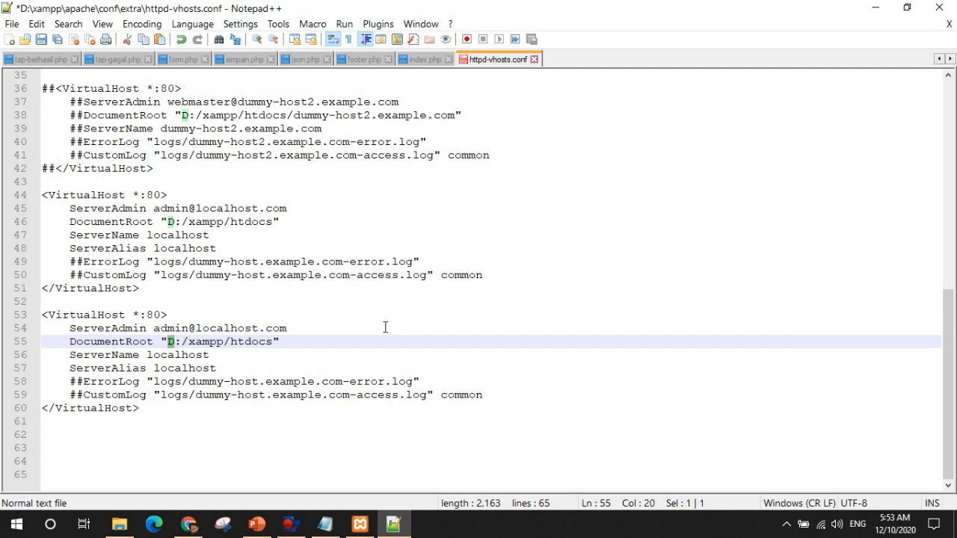
type("C")
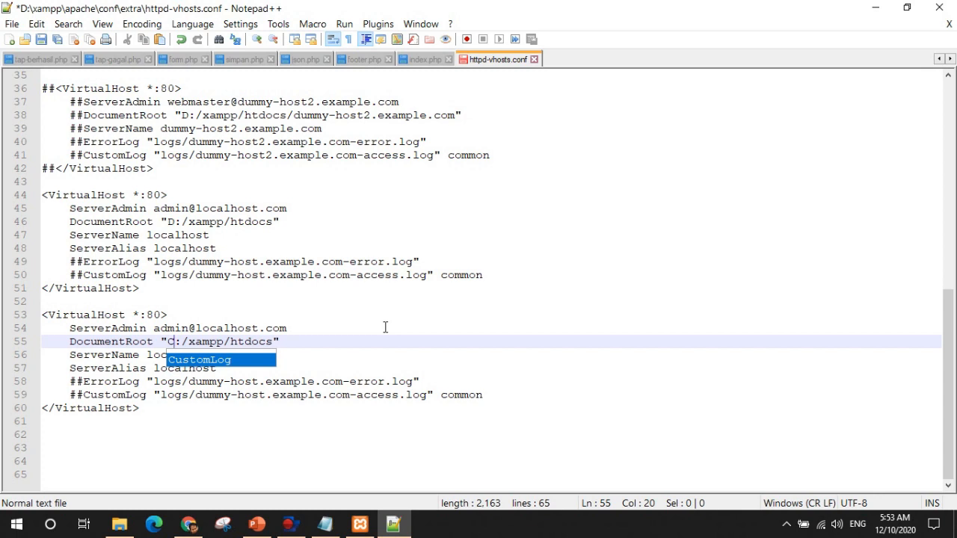
key("ctrl+z")
type("D")
Step: Append /tokomasakini to the DocumentRoot path of the duplicated VirtualHost block, making it D:/xampp/htdocs/tokomasakini
key("Right")
key("Right")
key("Right")
key("Right")
key("Right")
key("Right")
key("Right")
key("Right")
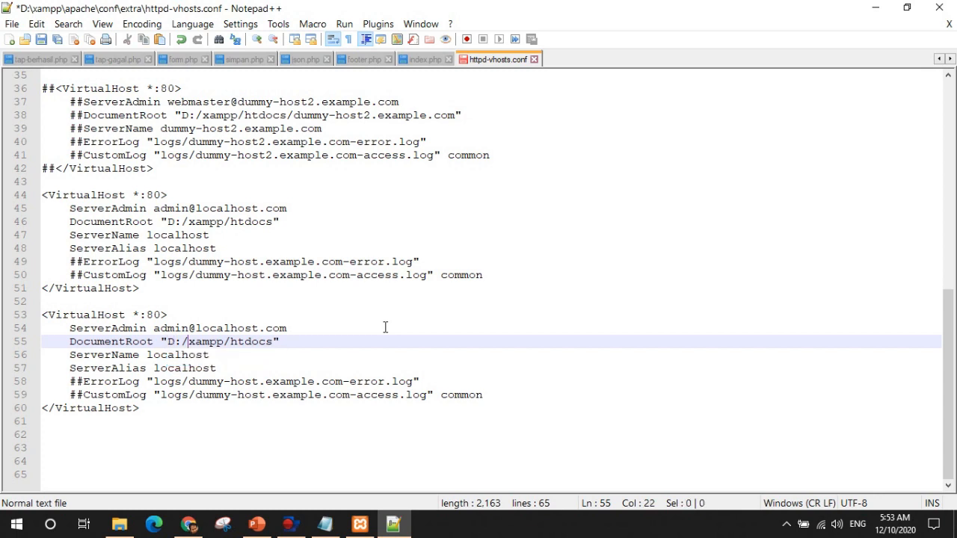
key("Right")
key("Right")
key("Right")
key("Right")
key("Right")
key("Right")
type("/tokomasakini")
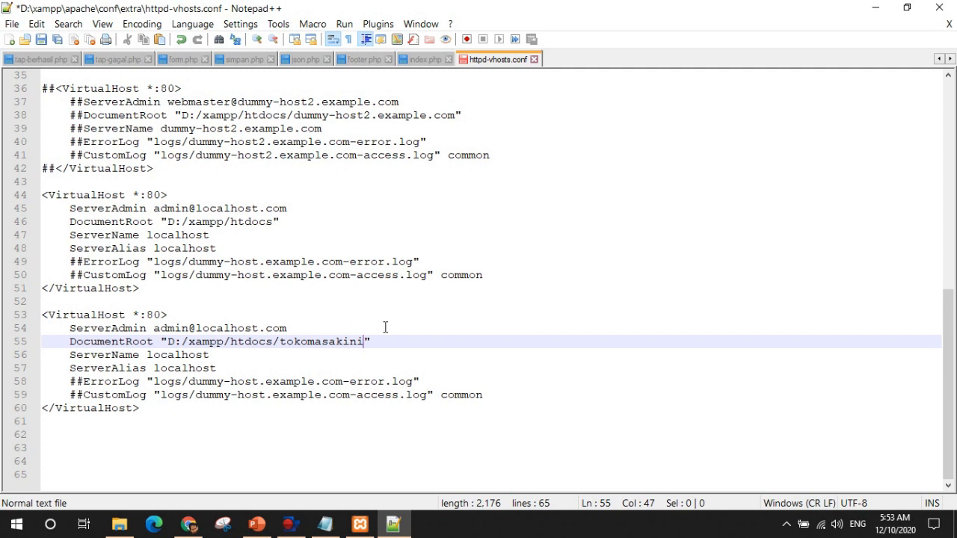
Step: Set the ServerName of the duplicated VirtualHost block to tokomasakini.com
left_click(146, 355)
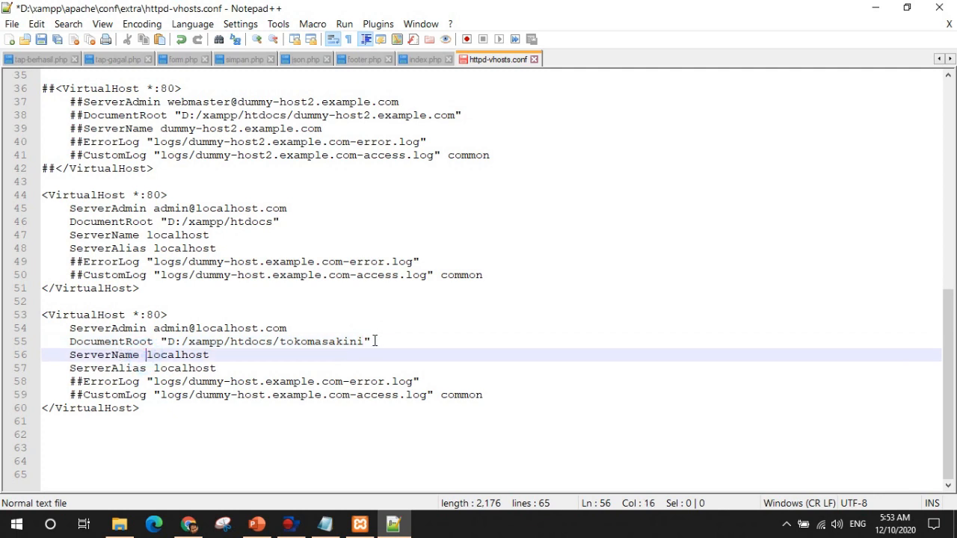
key("shift+End")
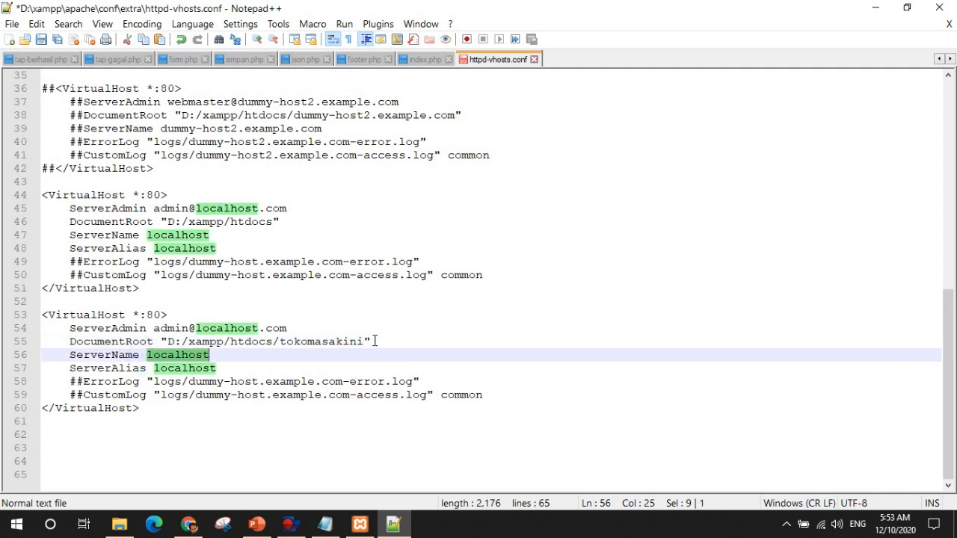
type("tokomasaki")
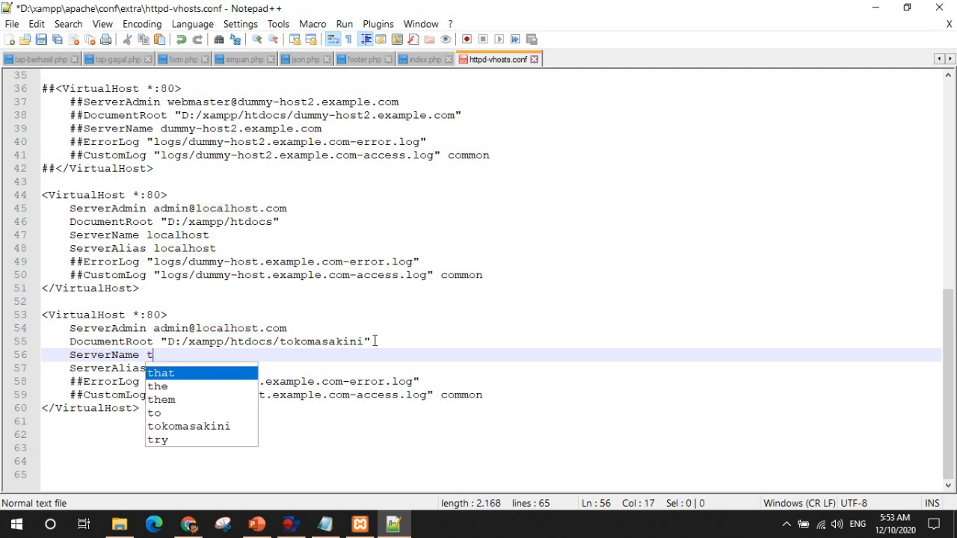
type("ni.com")
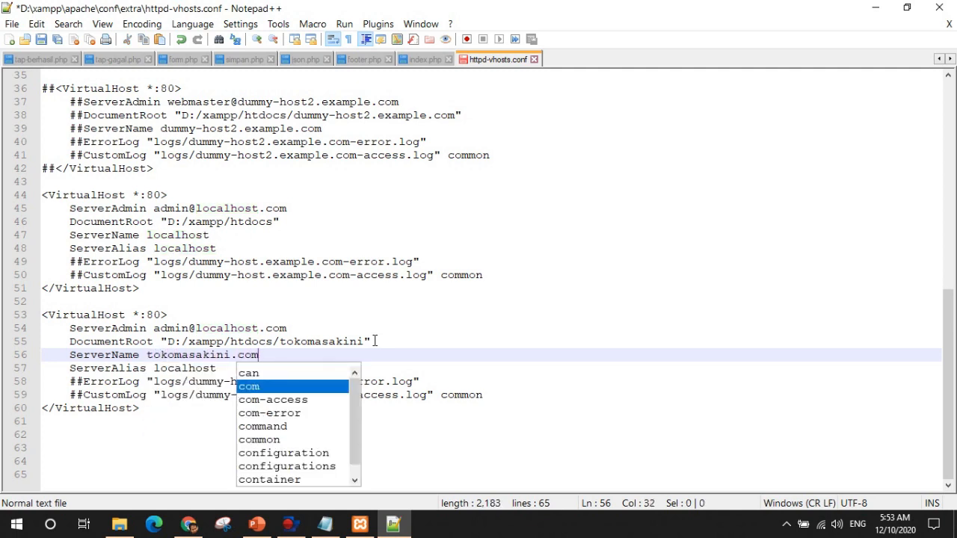
Step: Copy tokomasakini.com from the ServerName line and replace the ServerAlias value of the duplicated VirtualHost block with it
key("ctrl+shift+Left")
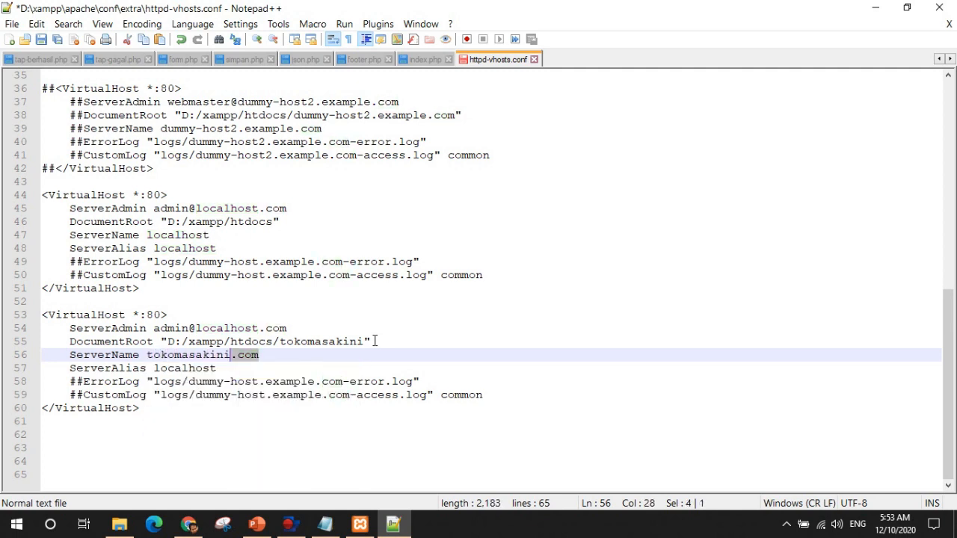
key("ctrl+shift+Left")
key("ctrl+shift+Left")
key("ctrl+c")
key("Down")
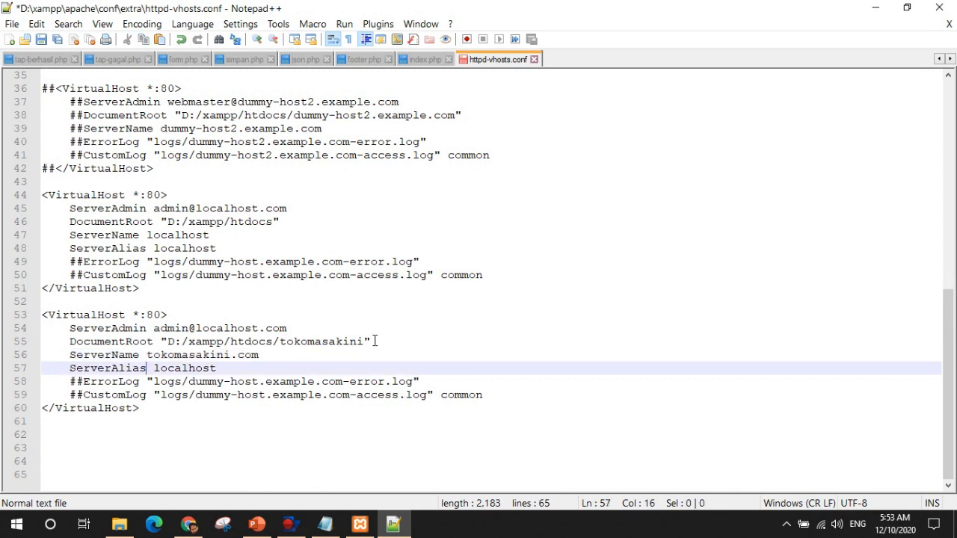
key("Right")
key("shift+End")
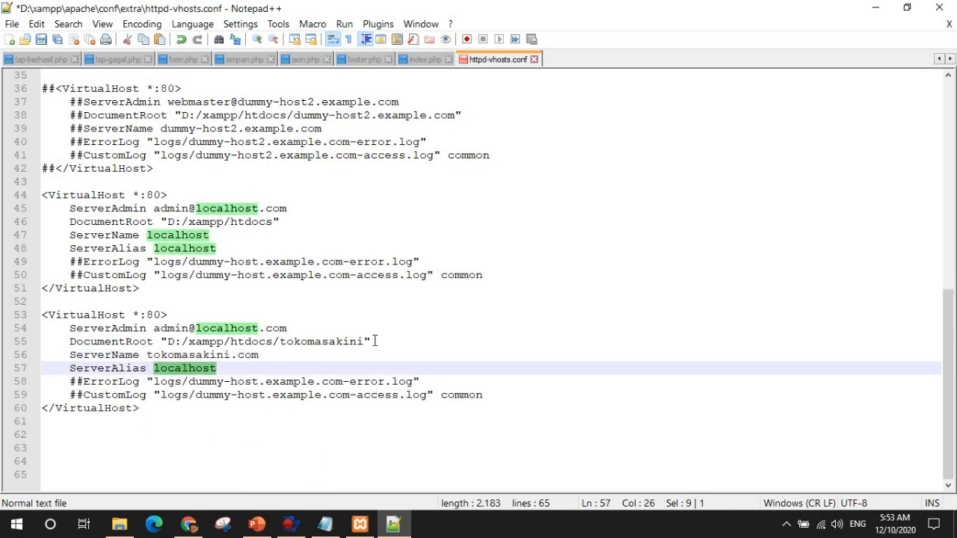
key("ctrl+v")
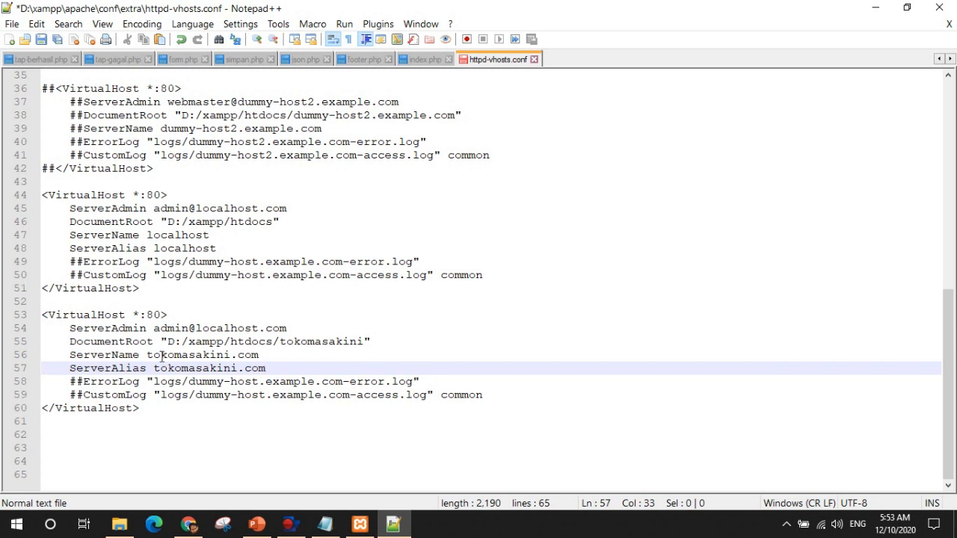
Step: Uncomment the ErrorLog and CustomLog lines of the tokomasakini VirtualHost block by removing their ## prefixes
left_click(81, 383)
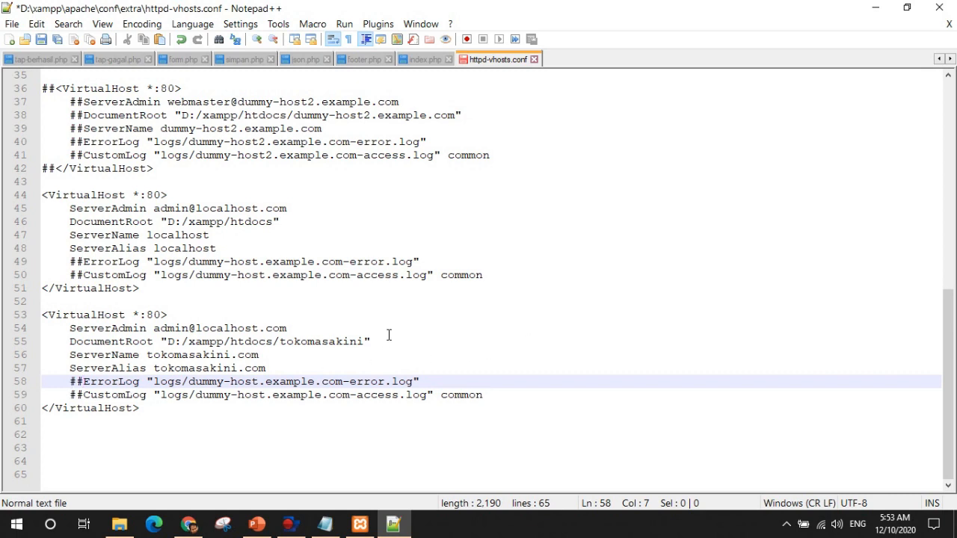
key("BackSpace")
key("BackSpace")
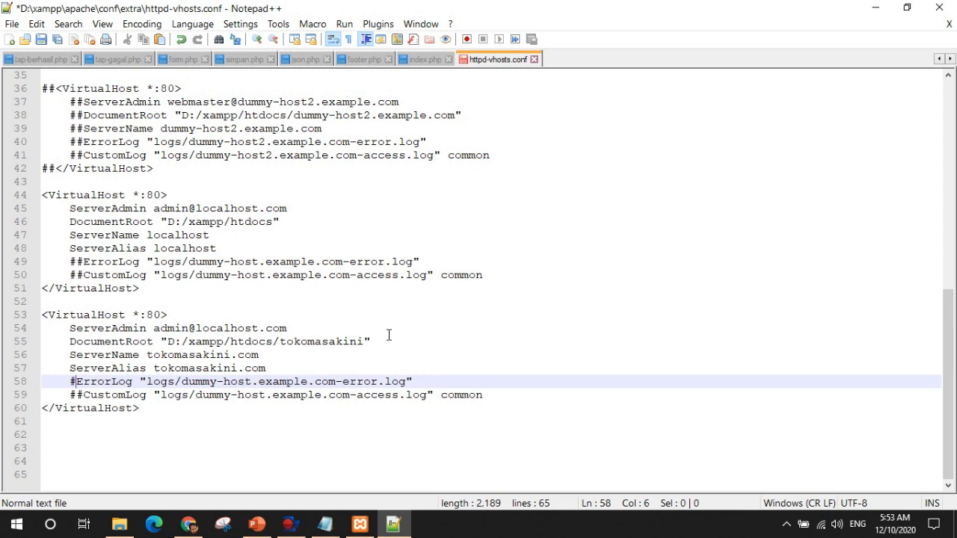
key("Down")
key("shift+Right")
key("shift+Right")
key("BackSpace")
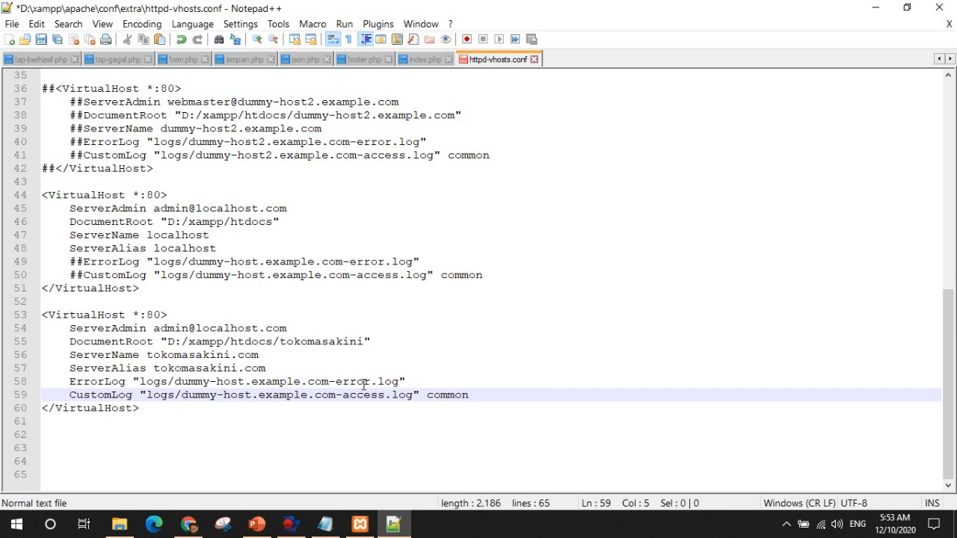
Step: Change the ErrorLog path of the tokomasakini VirtualHost block to logs/tokomasakinierror.log
left_click_drag(175, 382, 337, 376)
key("ctrl+shift+Right")
key("ctrl+shift+Right")
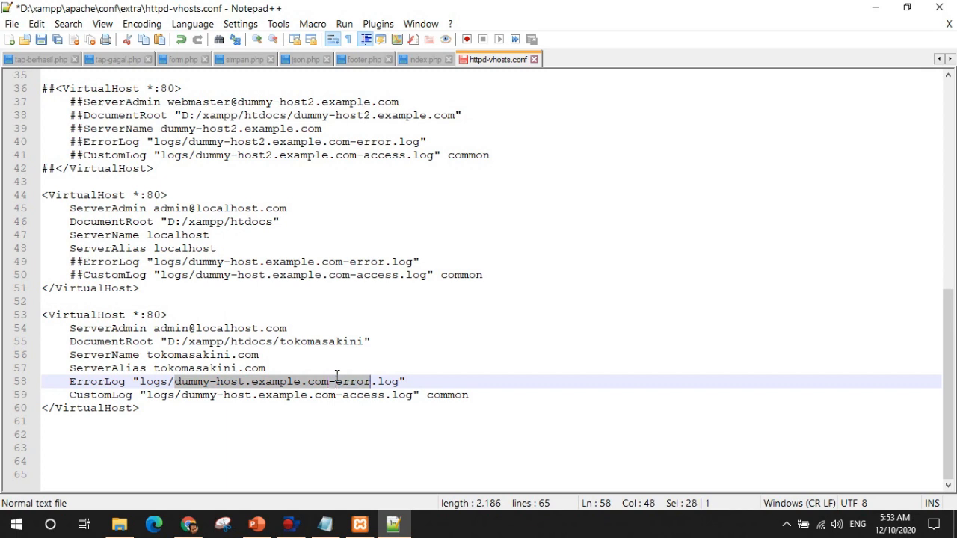
type("tokomasaki")
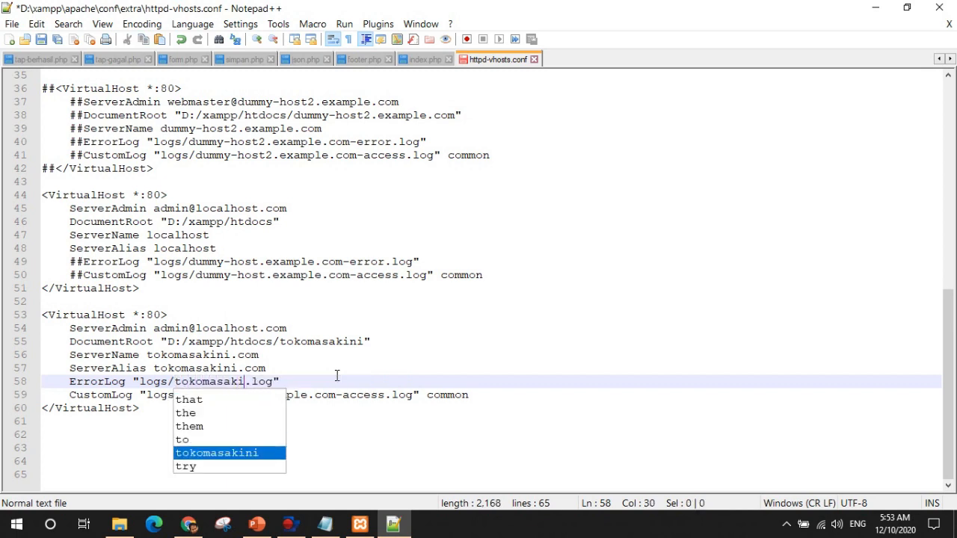
type("nierror")
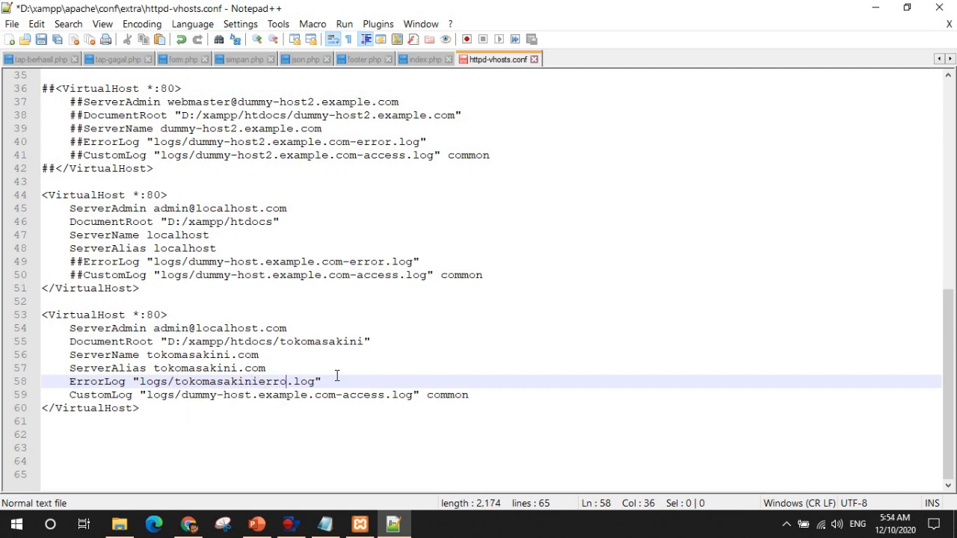
Step: Reuse the ErrorLog file name to set the CustomLog path to logs/tokomasakinicustom.log, and save httpd-vhosts.conf
key("ctrl+shift+Left")
key("ctrl+c")
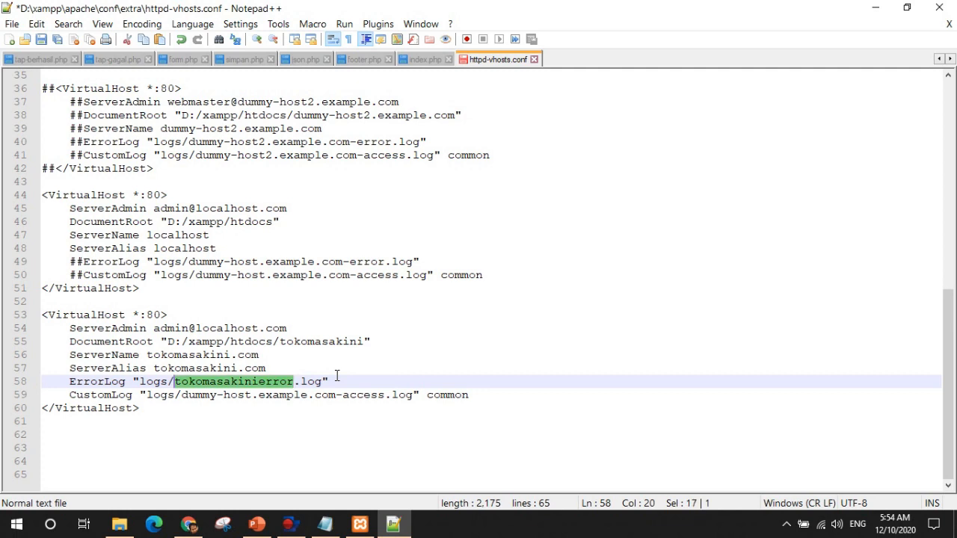
key("Down")
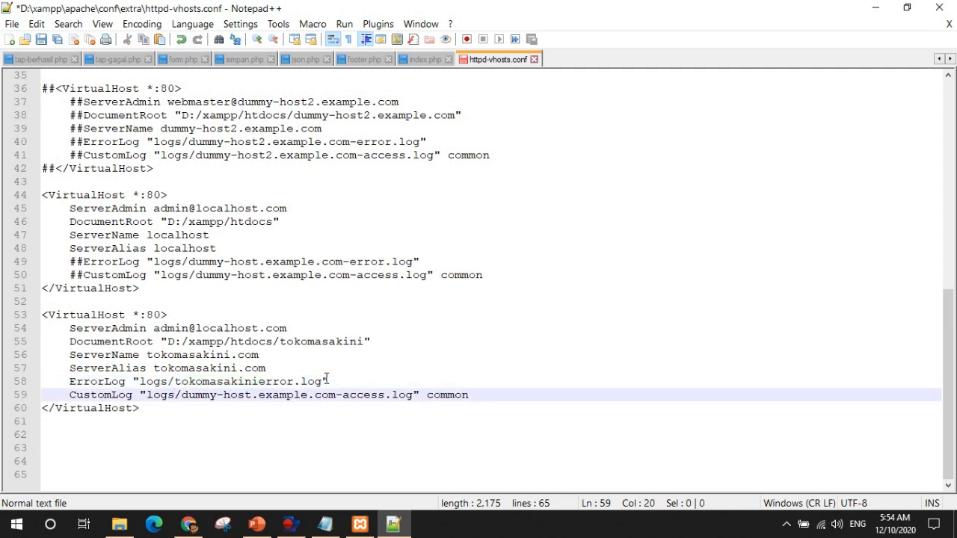
key("ctrl+shift+Right")
key("ctrl+shift+Right")
key("ctrl+shift+Right")
key("ctrl+shift+Right")
key("ctrl+shift+Right")
key("ctrl+shift+Right")
key("ctrl+shift+Right")
key("ctrl+shift+Right")
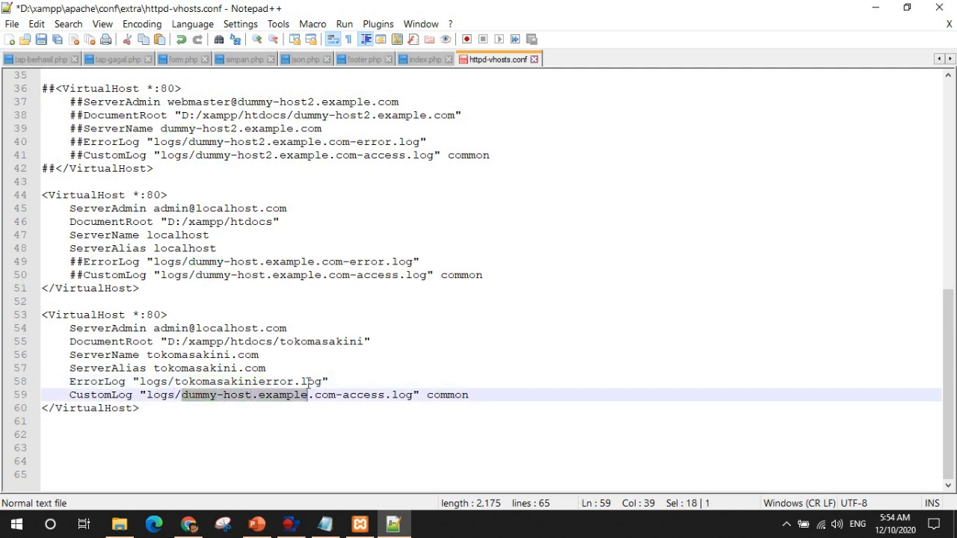
key("ctrl+shift+Right")
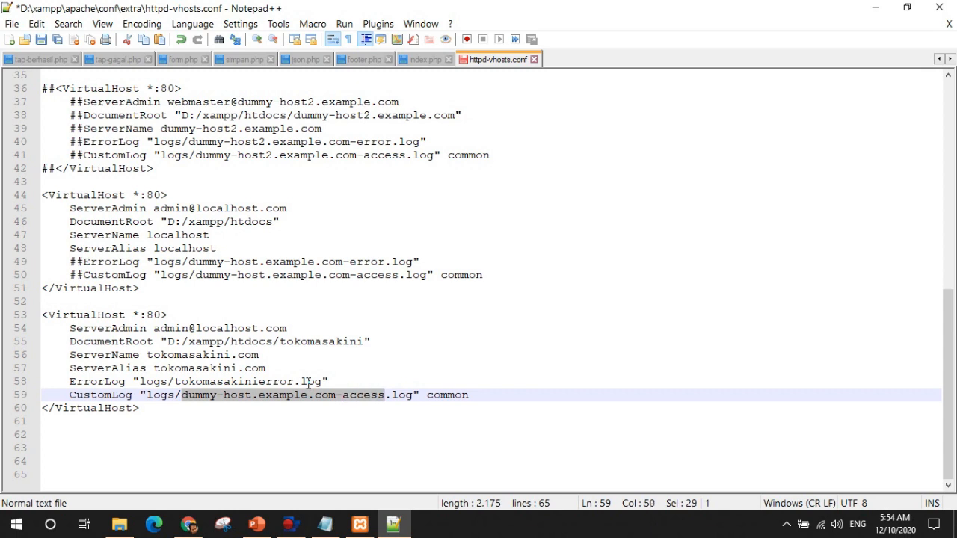
key("ctrl+v")
key("shift+Left")
key("shift+Left")
key("shift+Left")
key("shift+Left")
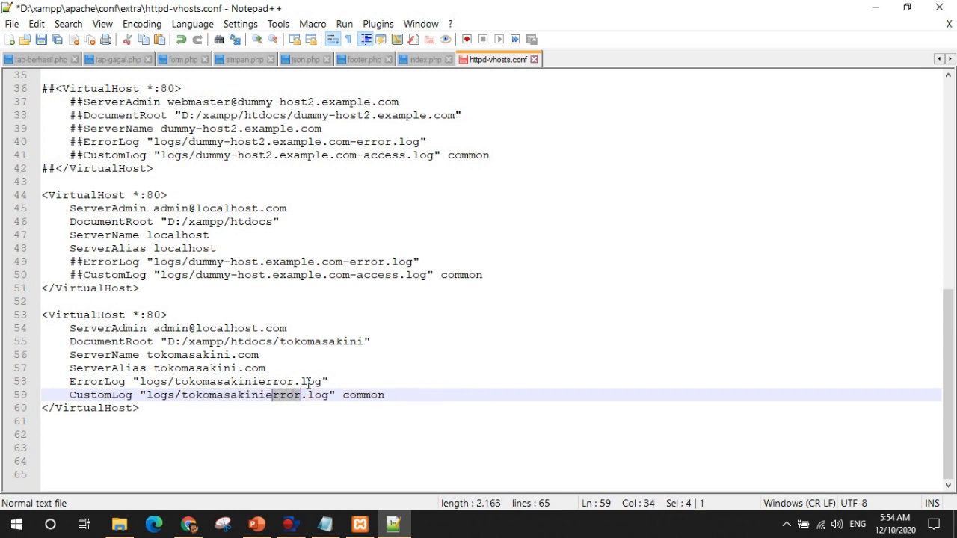
key("shift+Left")
type("custom")
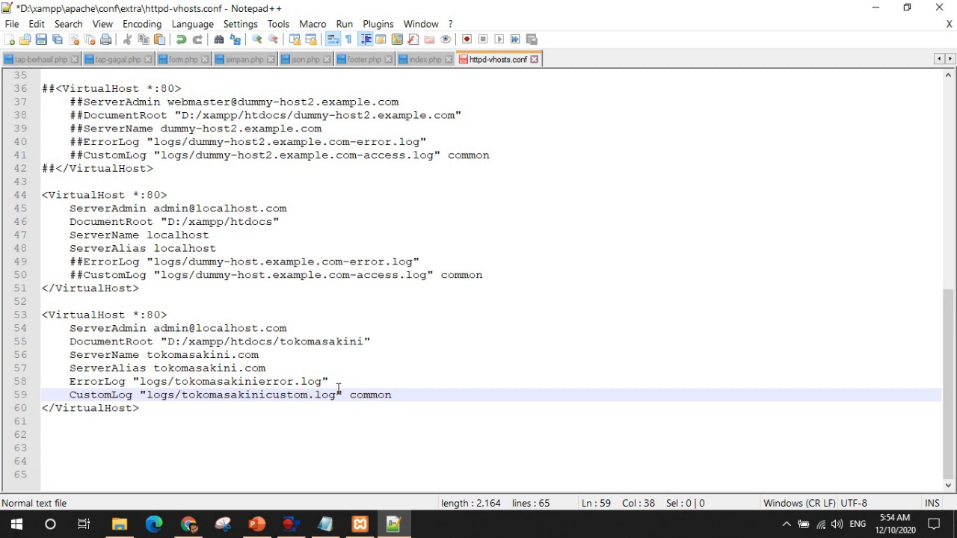
left_click(12, 24)
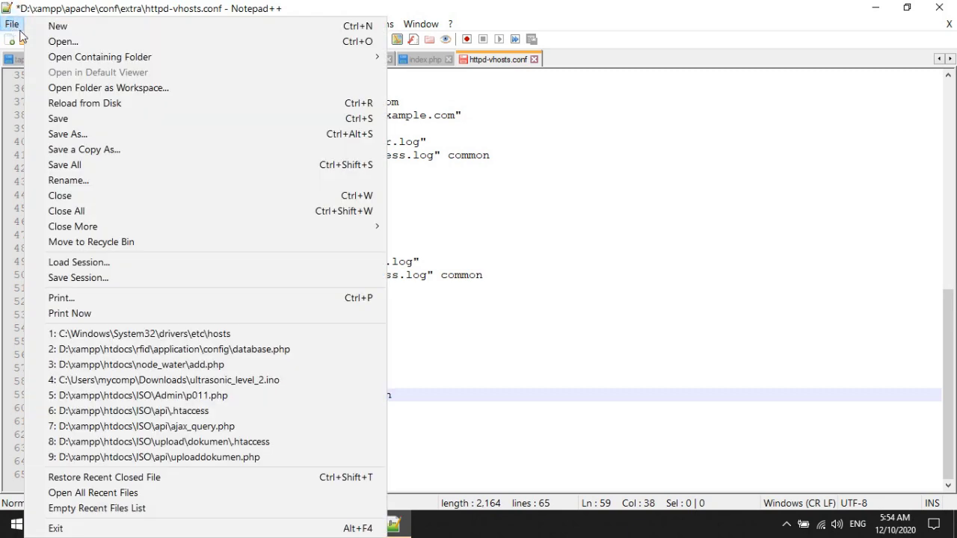
left_click(60, 120)
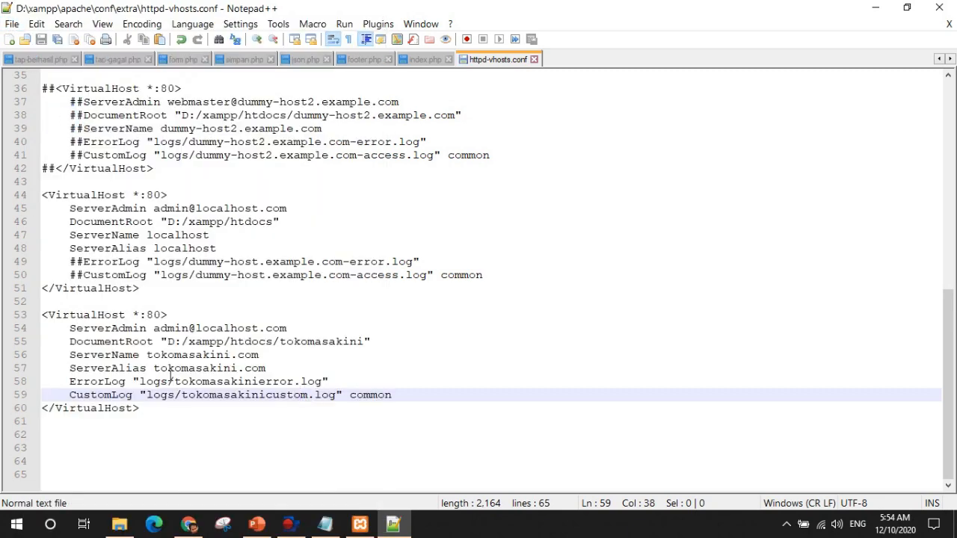
Step: Review the finished tokomasakini VirtualHost block at a larger text size, checking its ServerName and DocumentRoot path
left_click(134, 418)
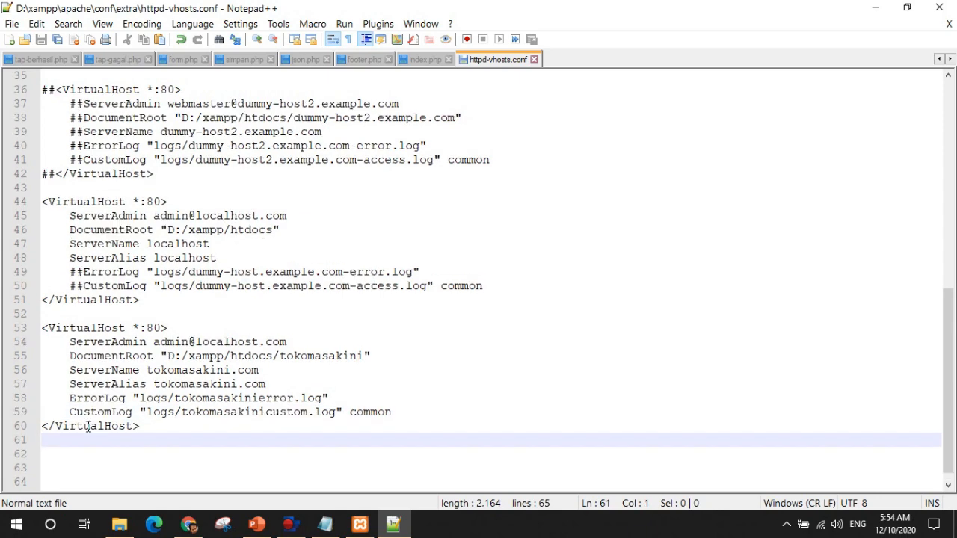
scroll(88, 426, "up", 3)
scroll(86, 430, "down", 3)
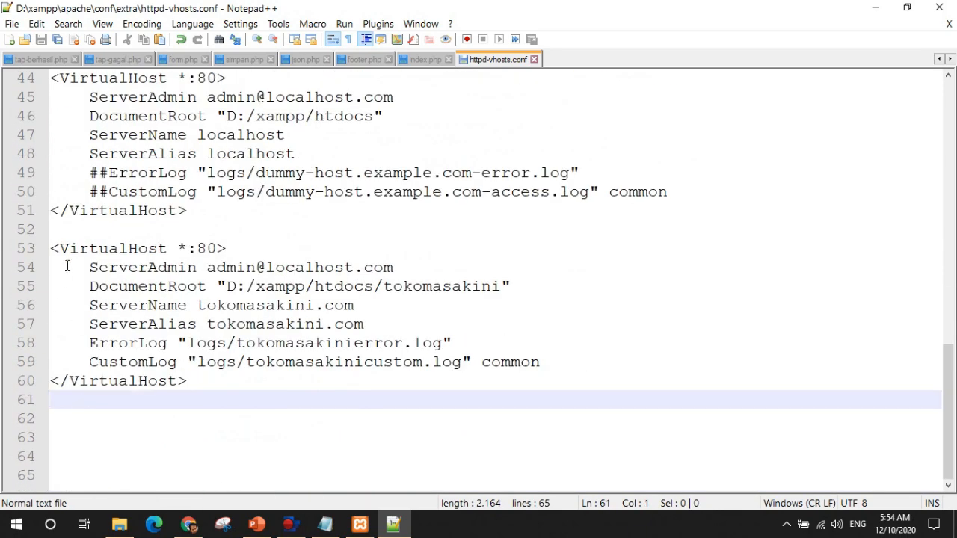
left_click_drag(54, 247, 254, 383)
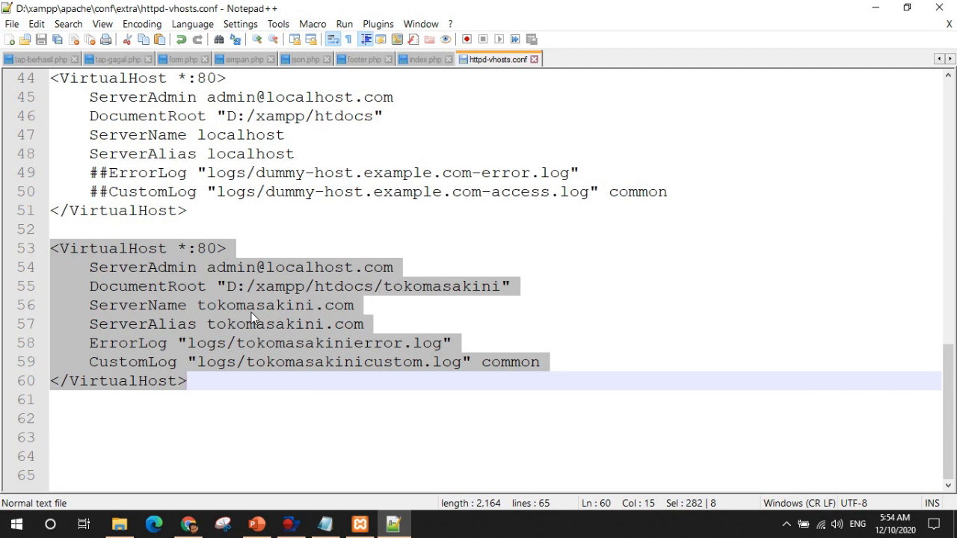
left_click(198, 306)
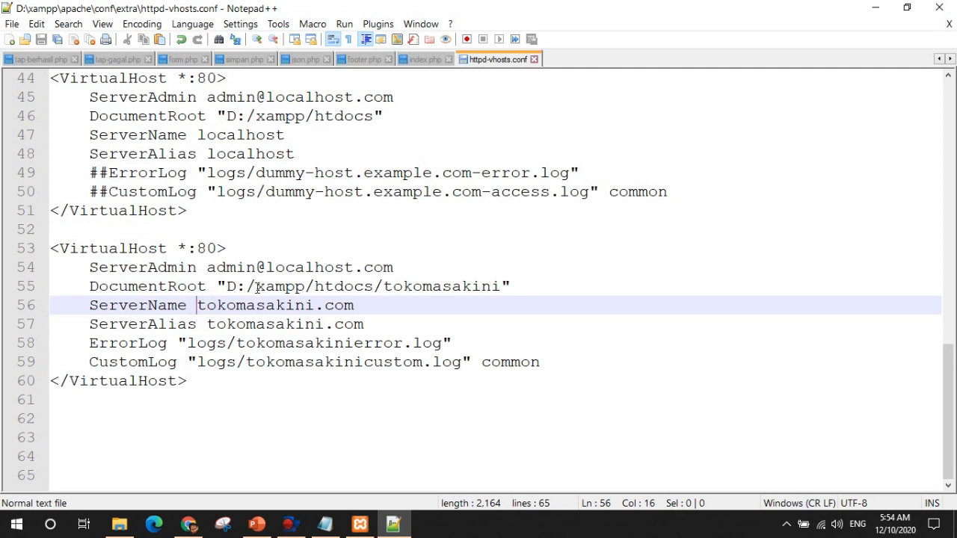
left_click_drag(258, 287, 510, 287)
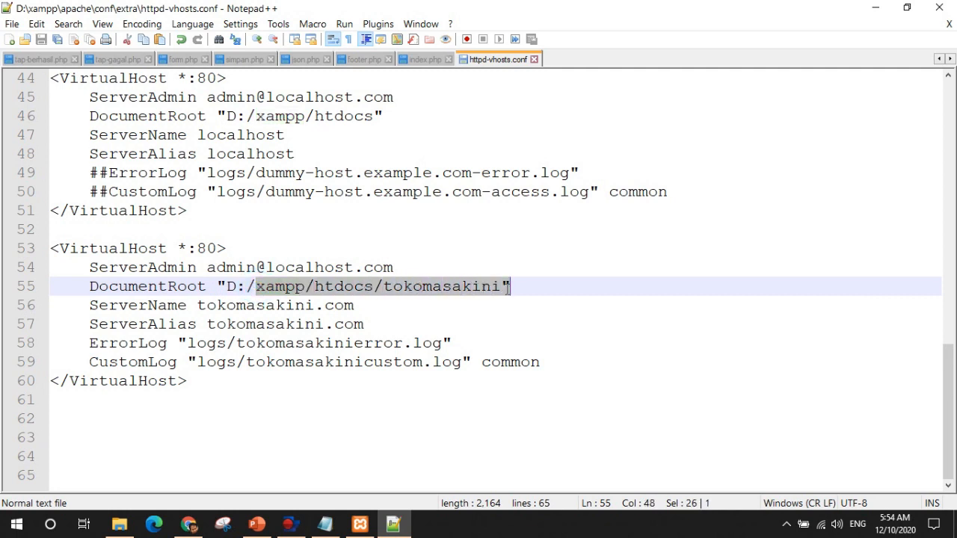
left_click(491, 287)
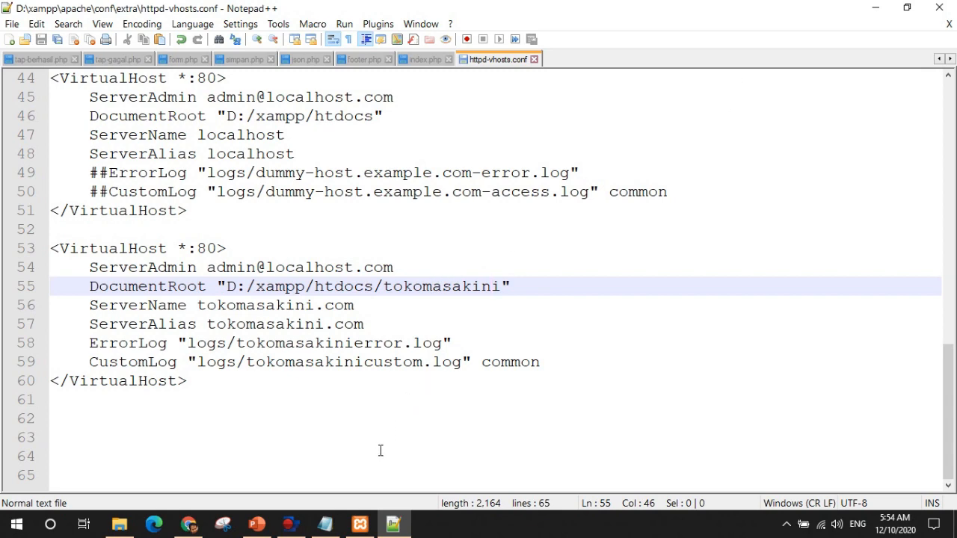
Step: Switch to the XAMPP Control Panel and restart the Apache module
left_click(359, 526)
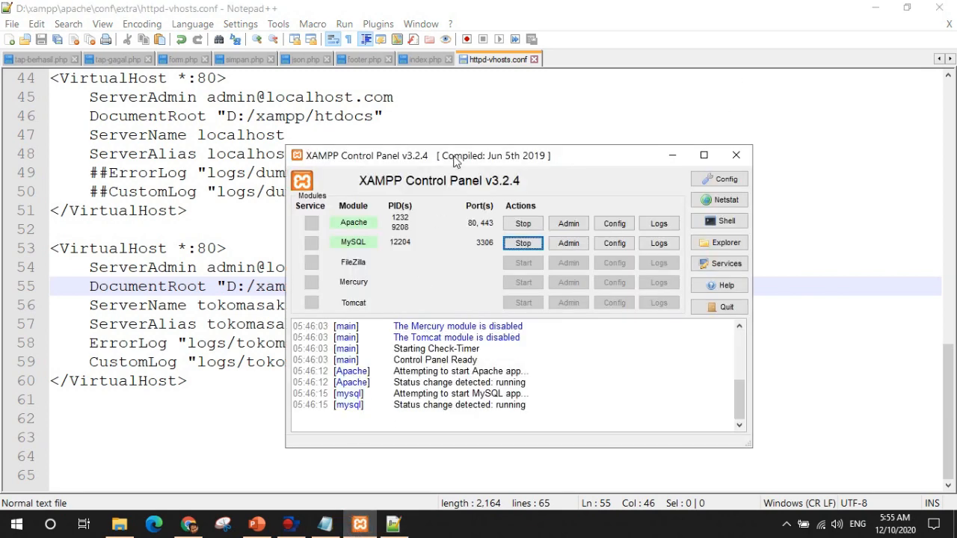
left_click_drag(458, 157, 618, 152)
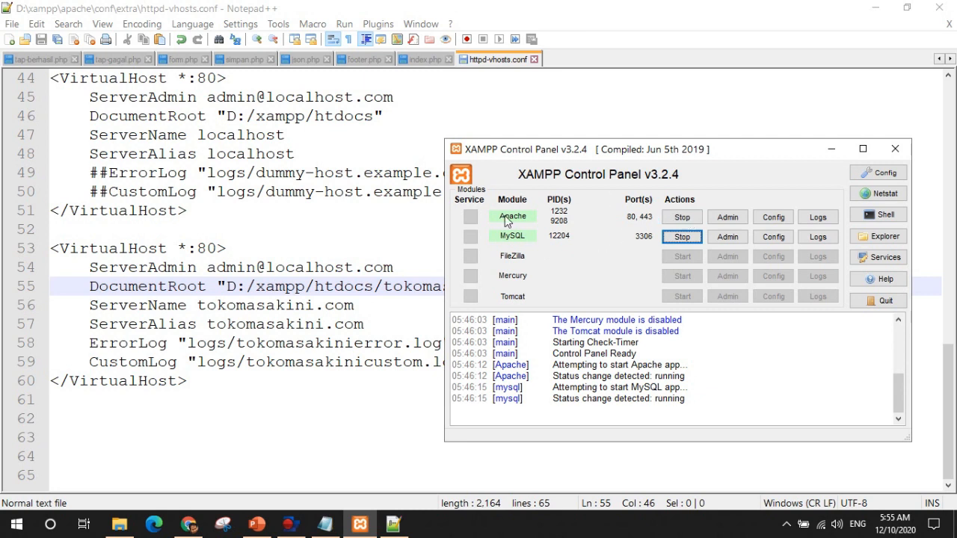
left_click(683, 220)
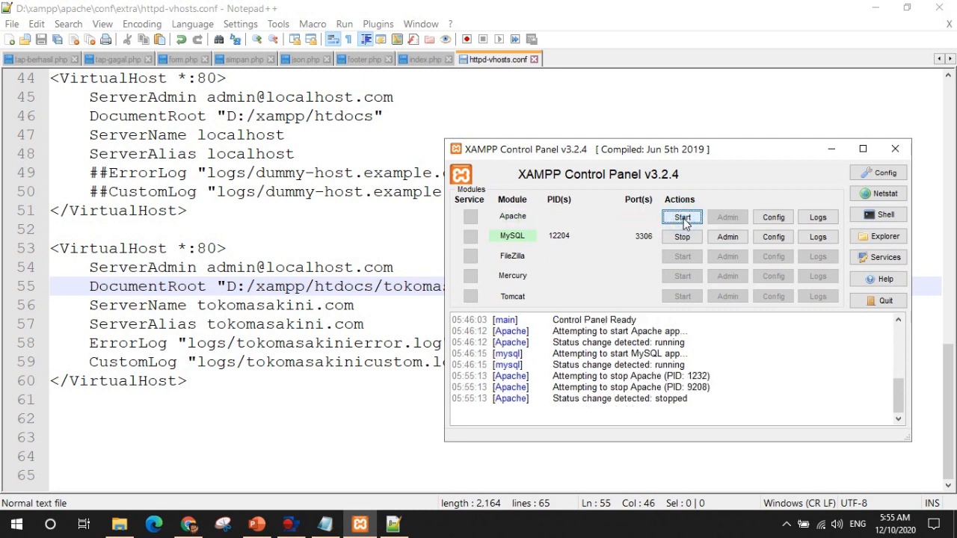
left_click(683, 218)
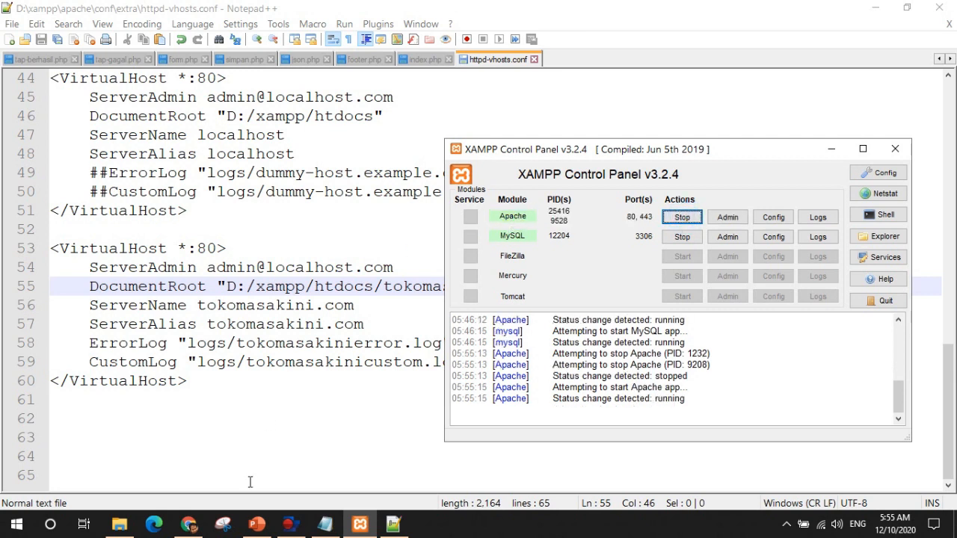
Step: Switch to Chrome and open tokomasakini.com to test the virtual host
left_click(189, 523)
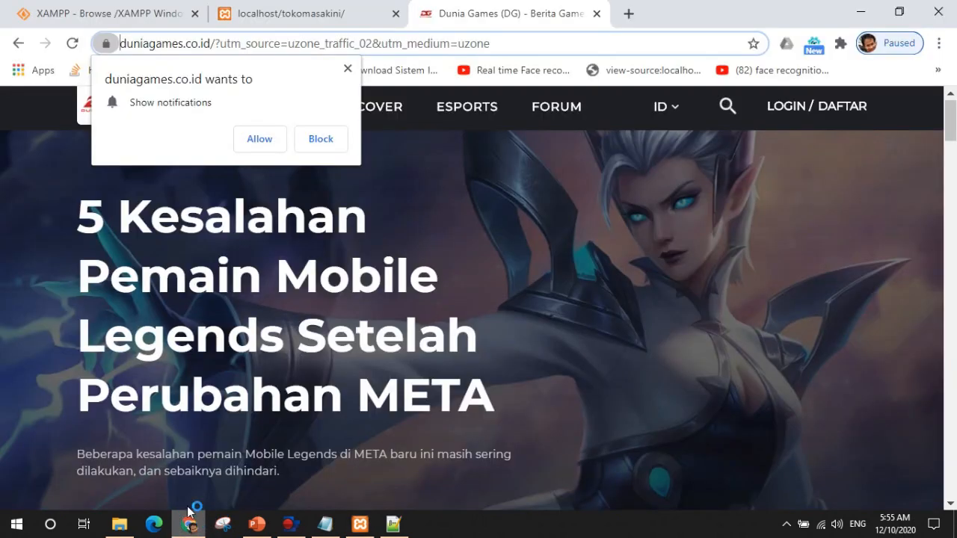
left_click(505, 44)
type("toko")
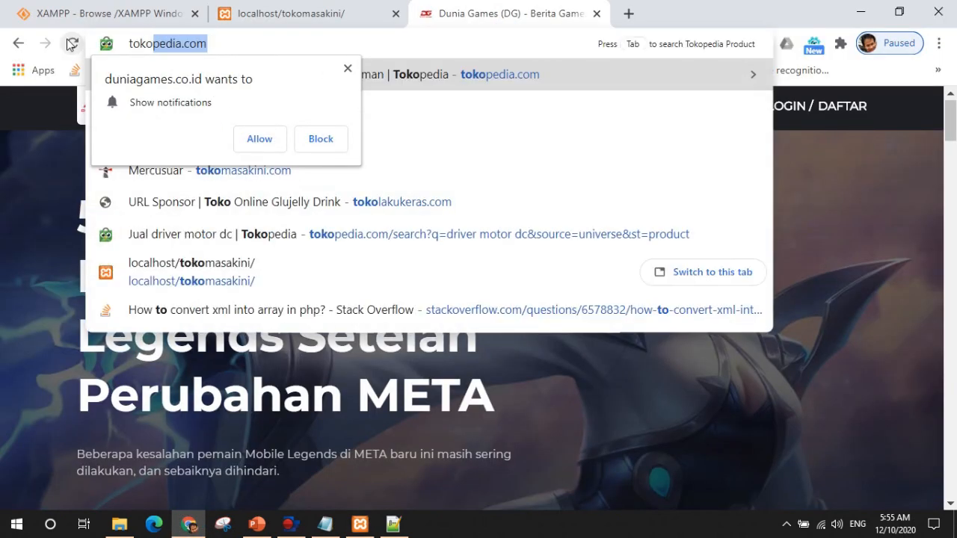
type("masakini.com")
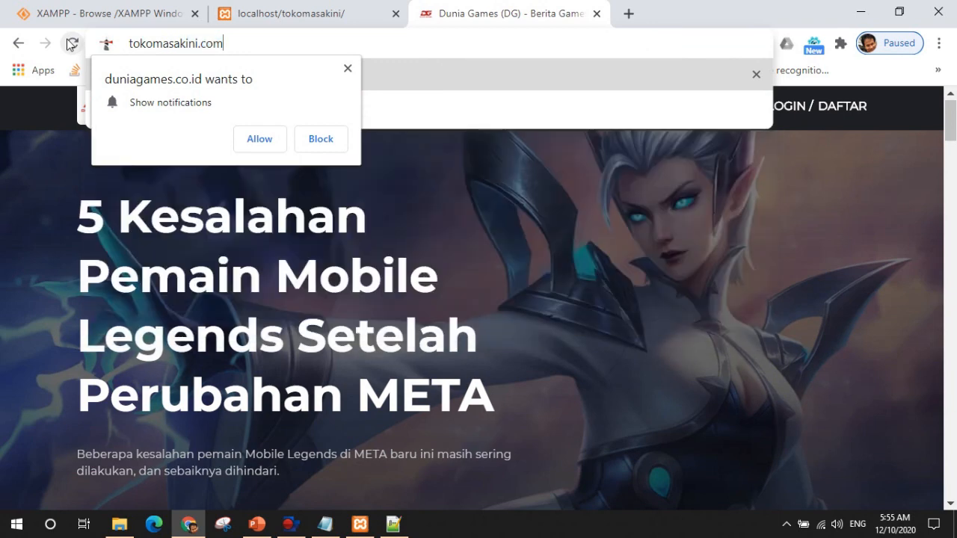
key("Return")
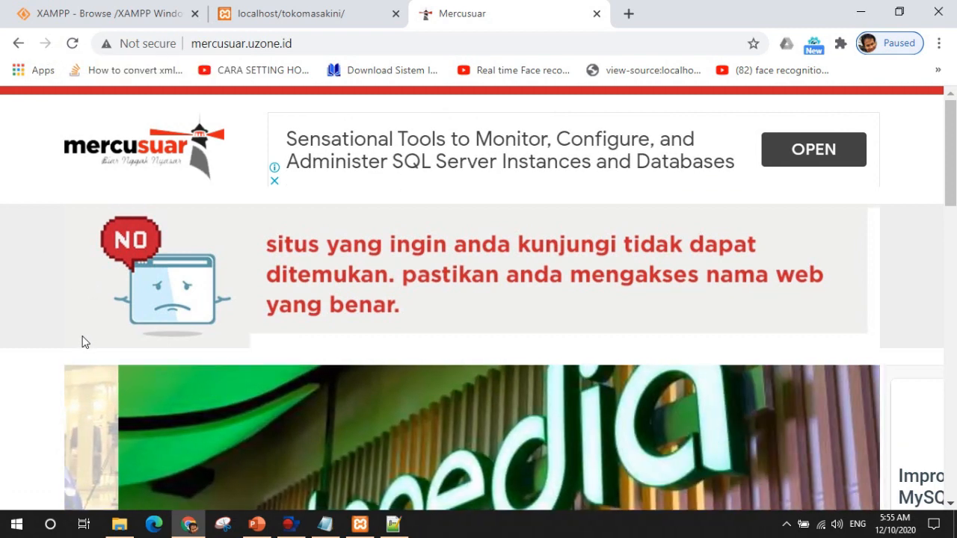
Step: Try loading tokomasakini.com again in the same browser tab
left_click(324, 42)
key("Return")
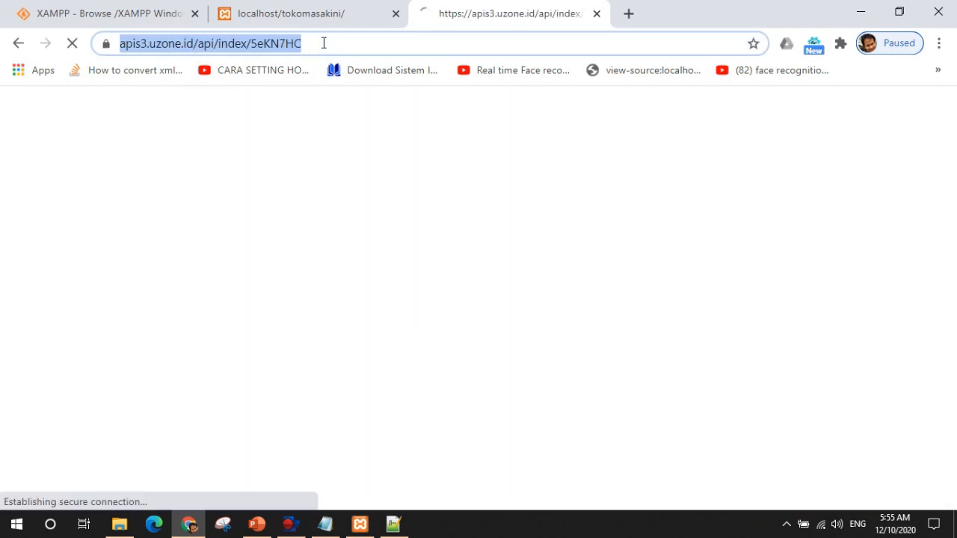
type("toko")
key("Right")
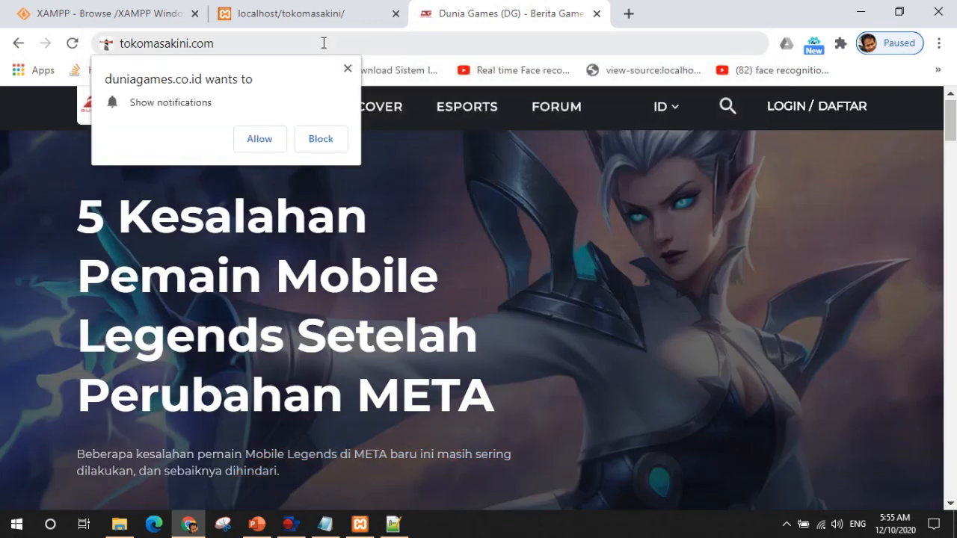
Step: Switch to File Explorer and go to the C:\Windows\System32\drivers\etc folder
left_click(123, 525)
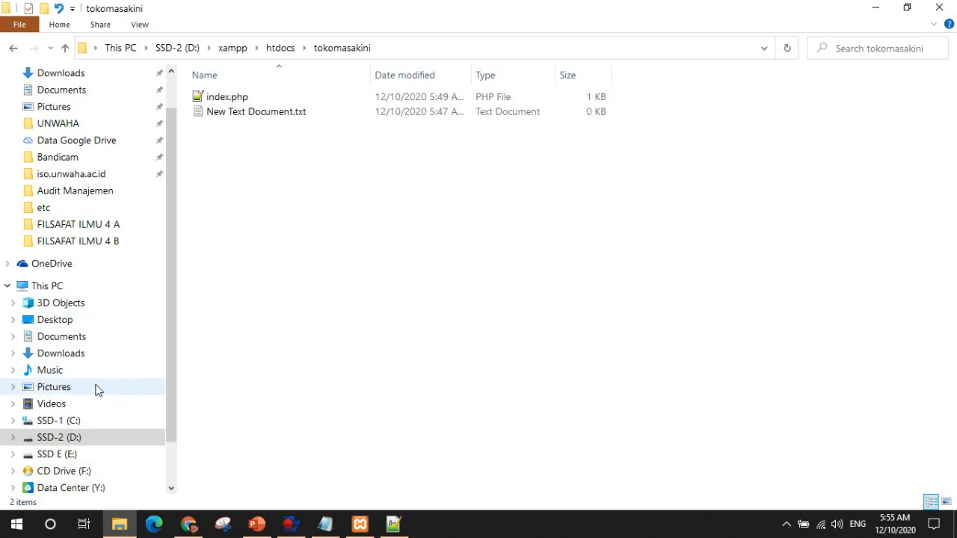
left_click(75, 421)
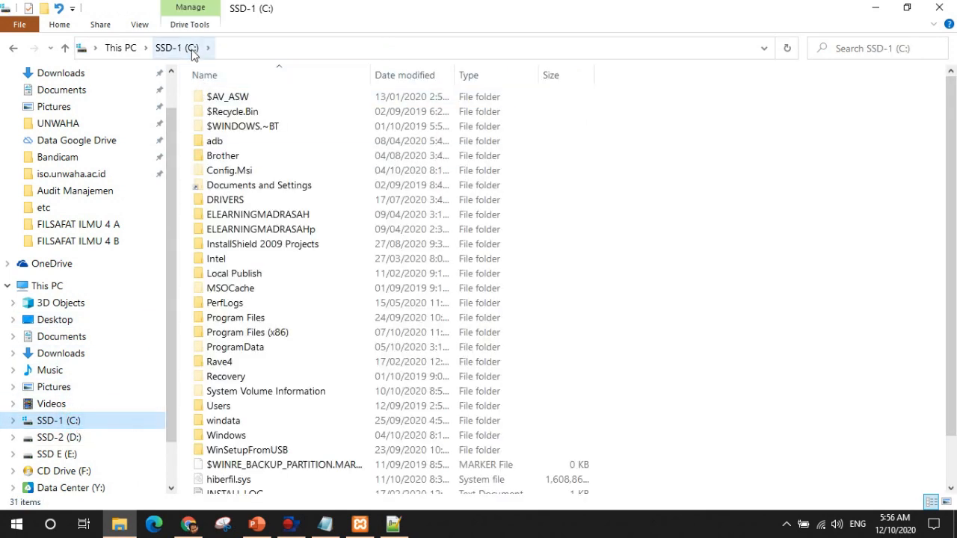
double_click(217, 435)
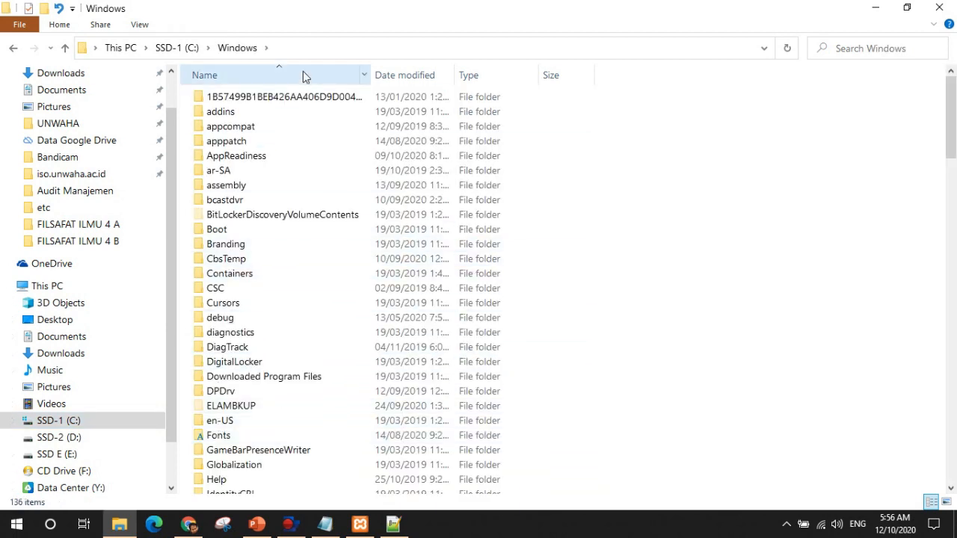
left_click(312, 48)
type("\\system")
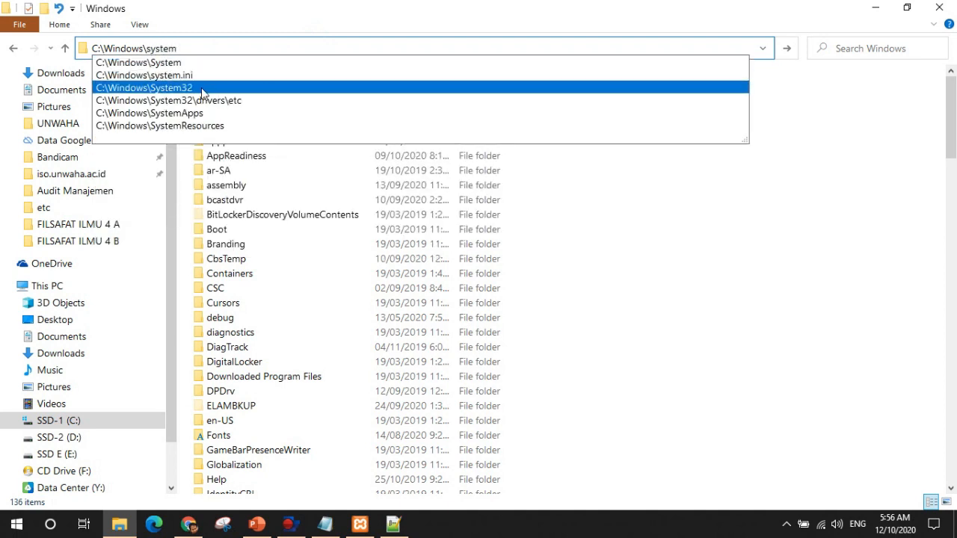
left_click(230, 101)
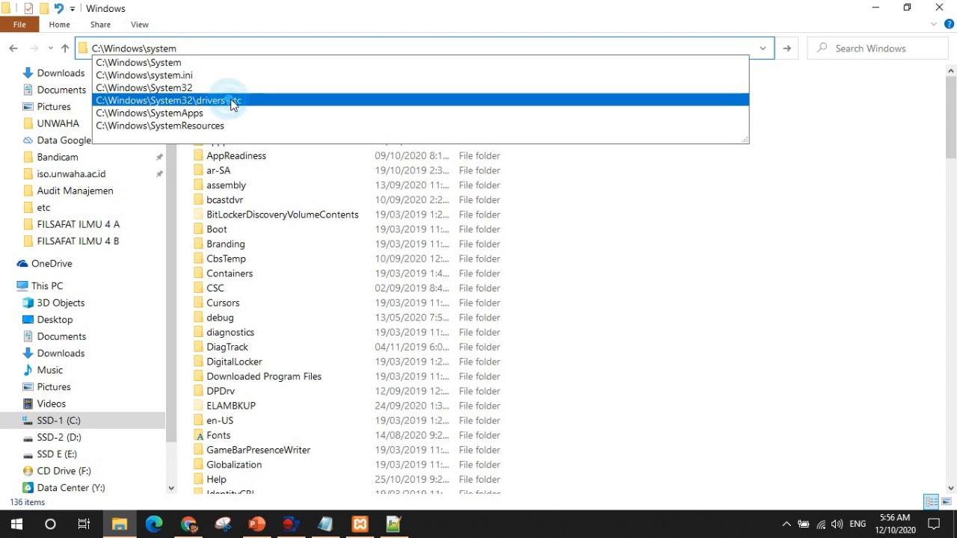
left_click(428, 51)
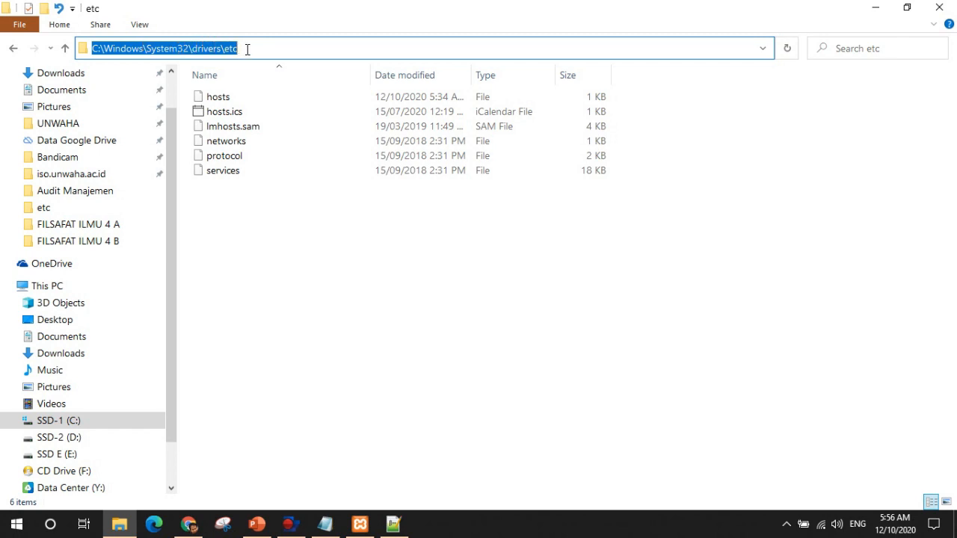
left_click(299, 243)
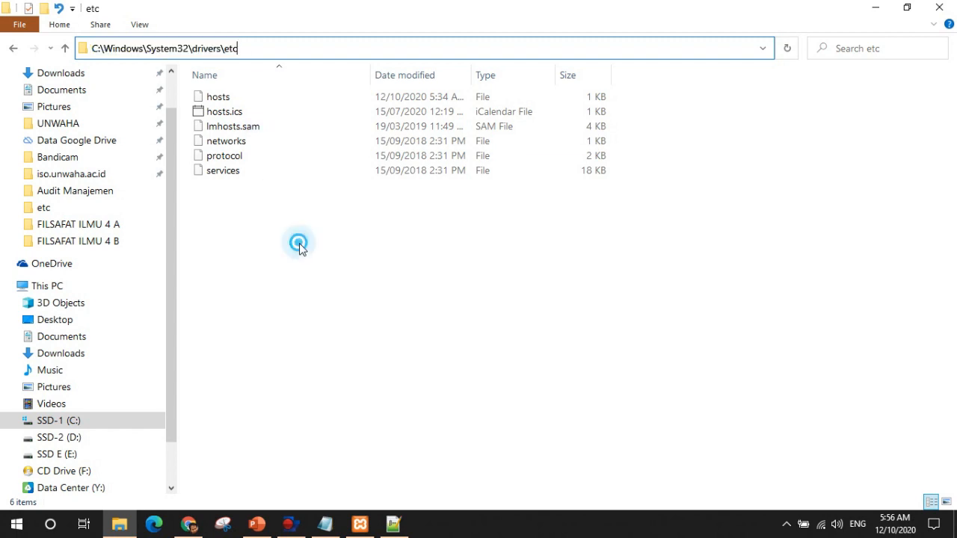
Step: Make sure the Read-only attribute is cleared in the properties of the hosts file and accept the settings
left_click(215, 97)
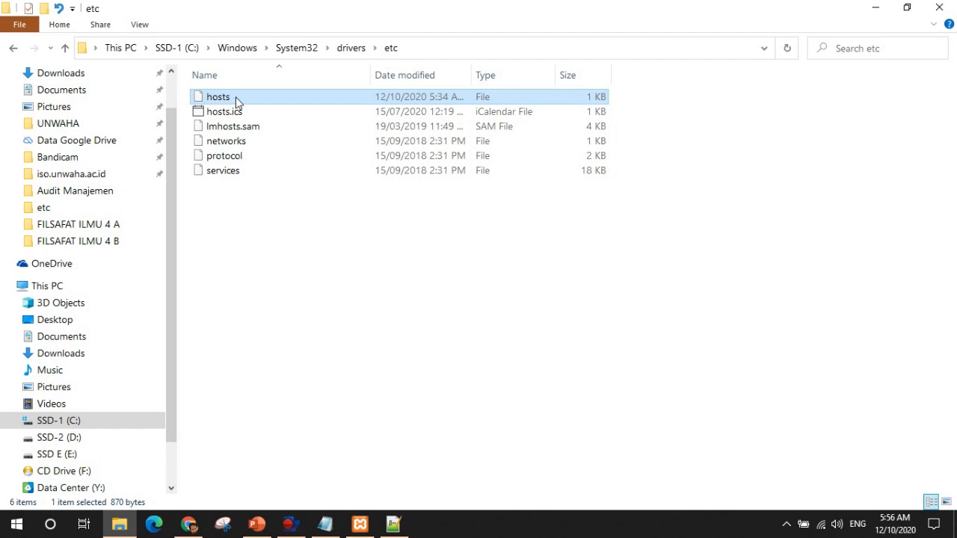
right_click(237, 98)
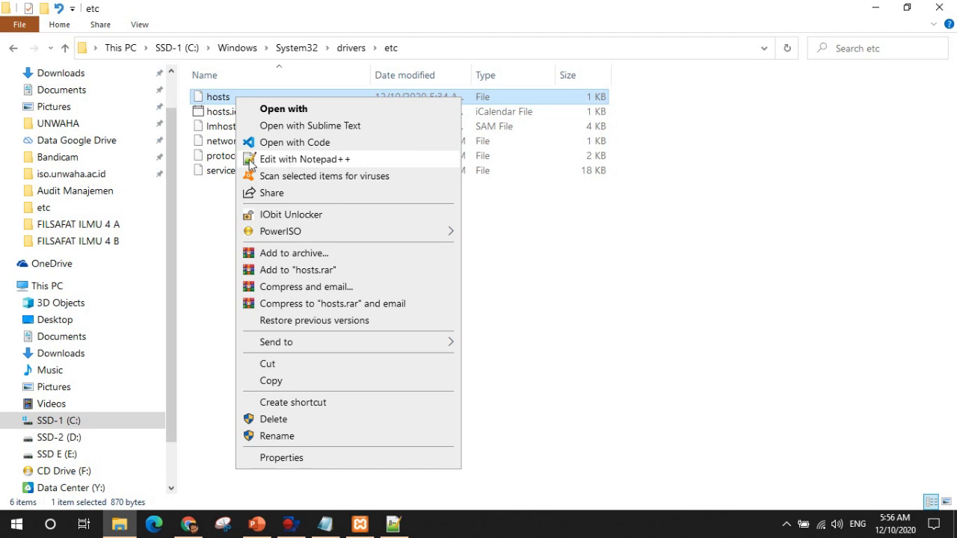
left_click(284, 159)
left_click(212, 208)
left_click(227, 98)
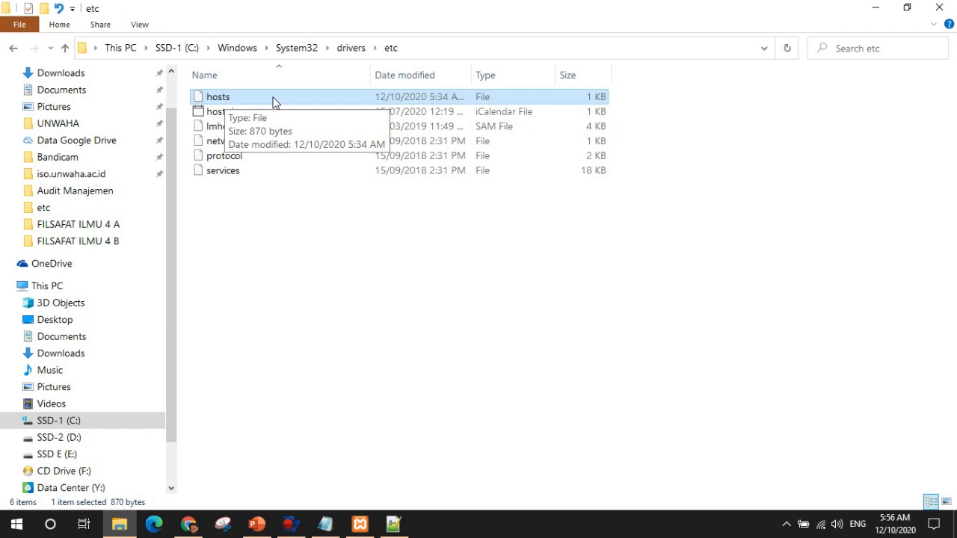
right_click(259, 99)
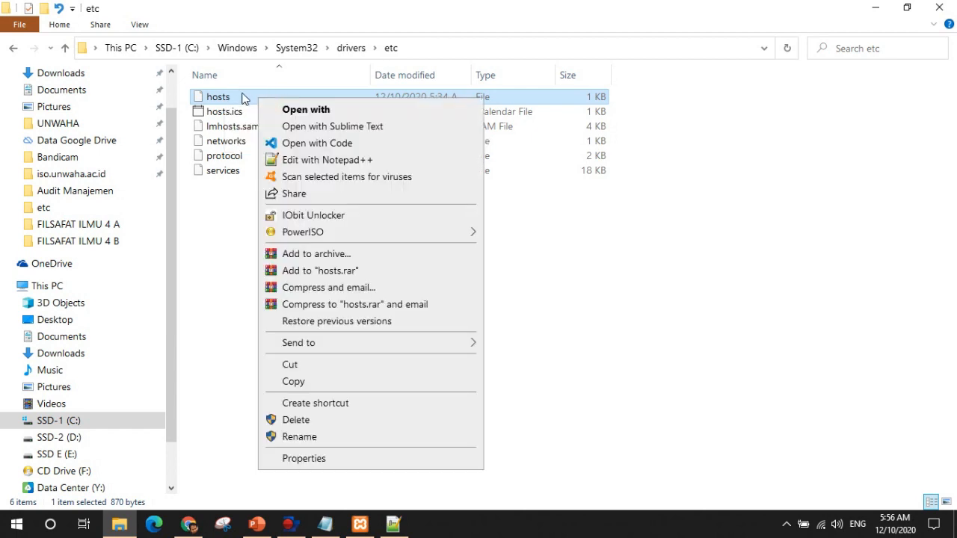
left_click(299, 458)
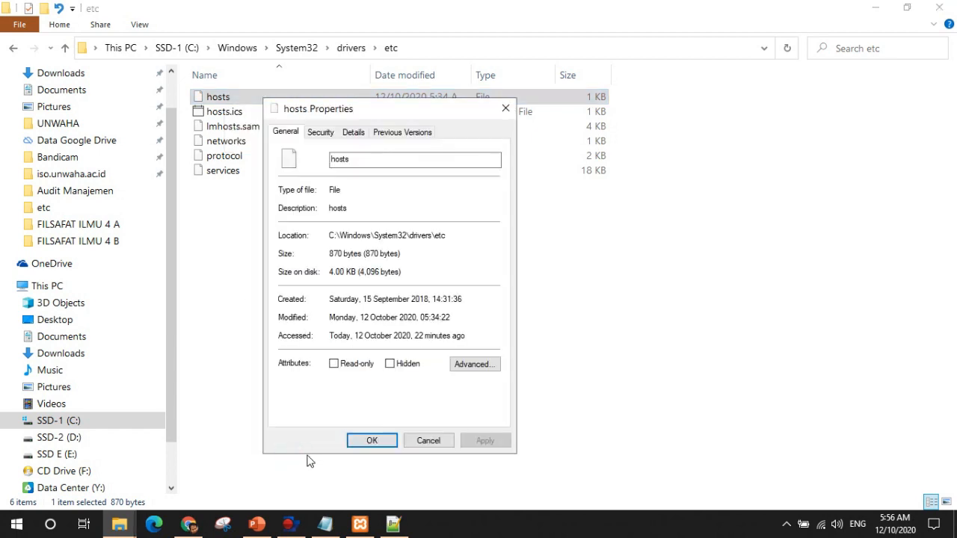
left_click(340, 366)
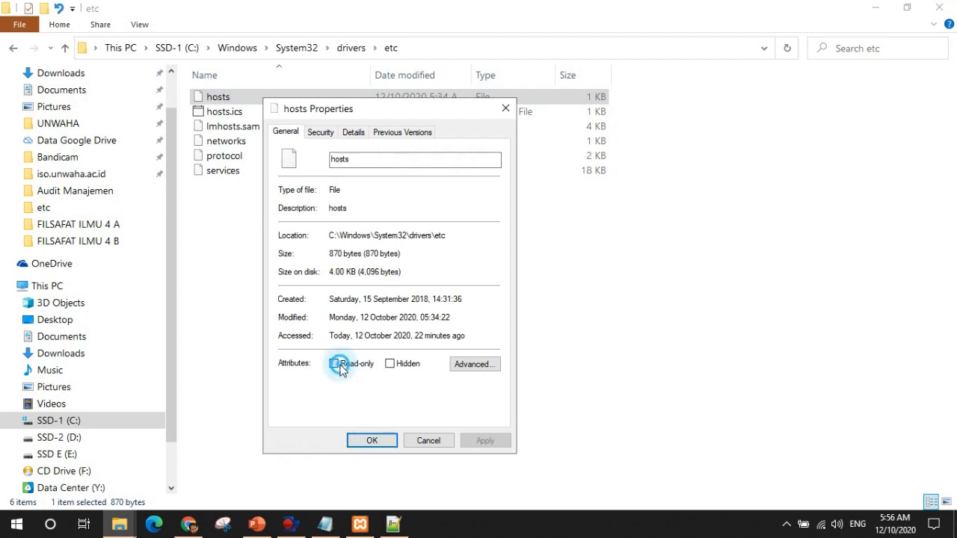
left_click(334, 364)
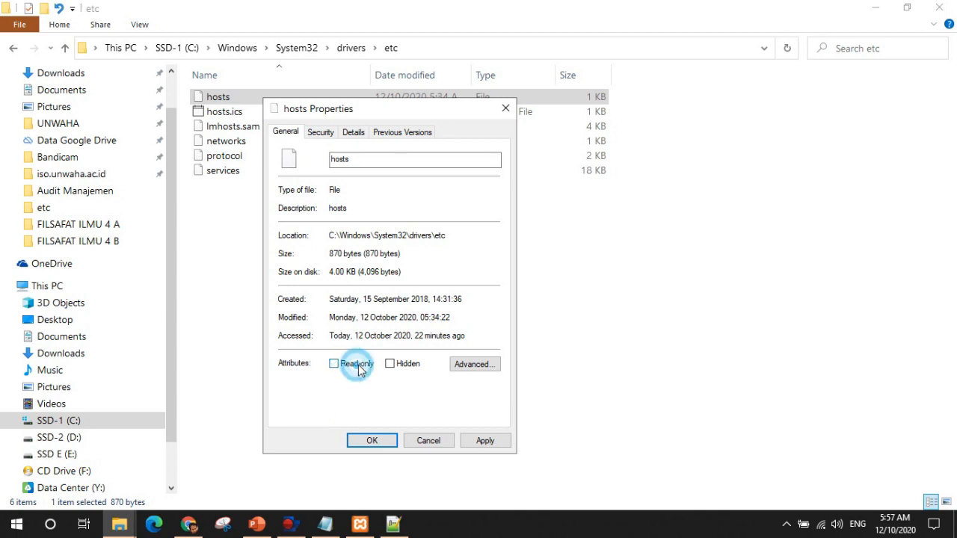
left_click(366, 441)
Step: Open the hosts file in Notepad++ and start a new entry on line 22 with the IP address 127.0.0.1
right_click(249, 99)
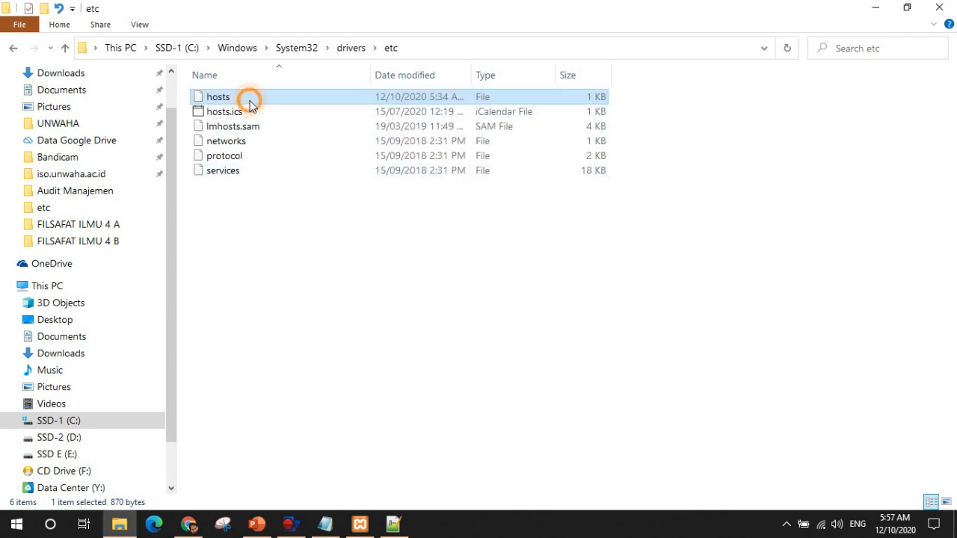
left_click(295, 163)
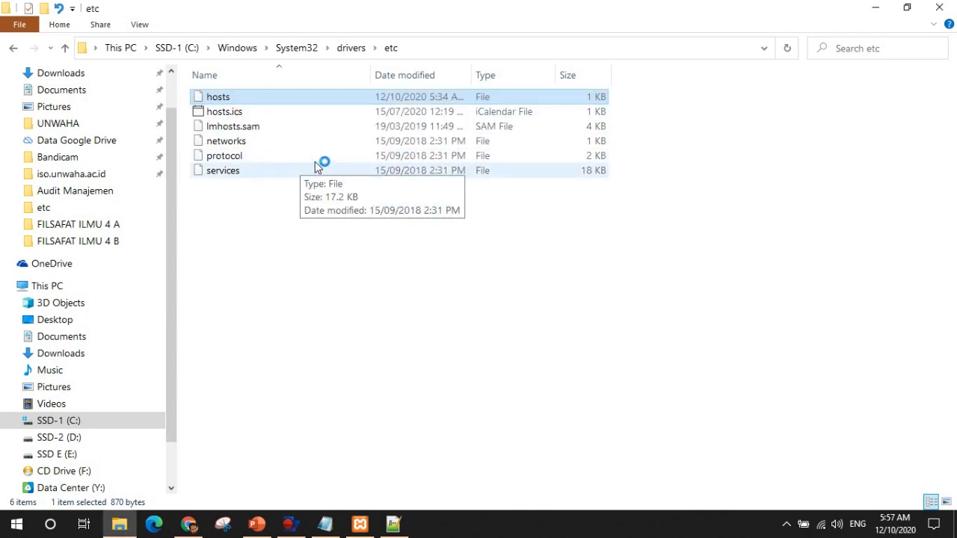
scroll(332, 240, "down", 2)
scroll(336, 259, "down", 1, "ctrl")
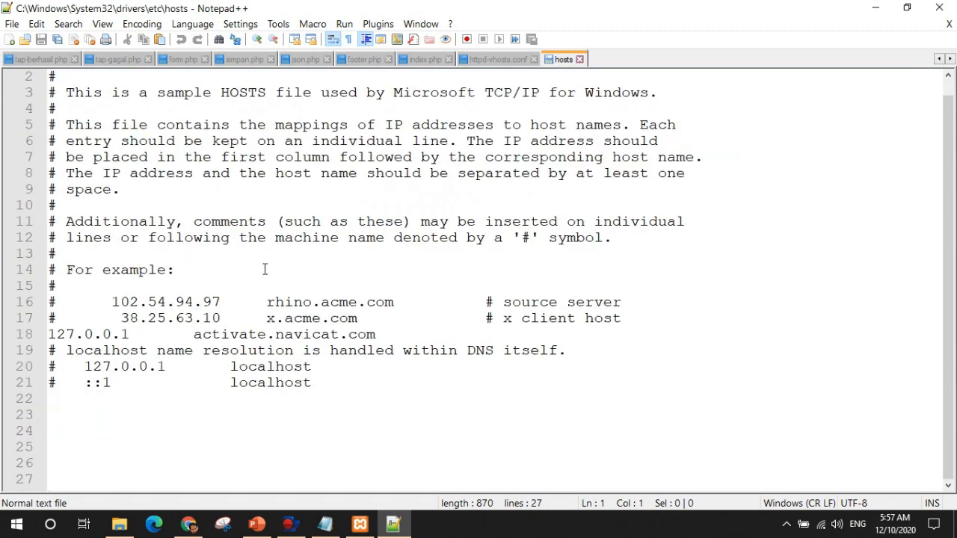
left_click(73, 401)
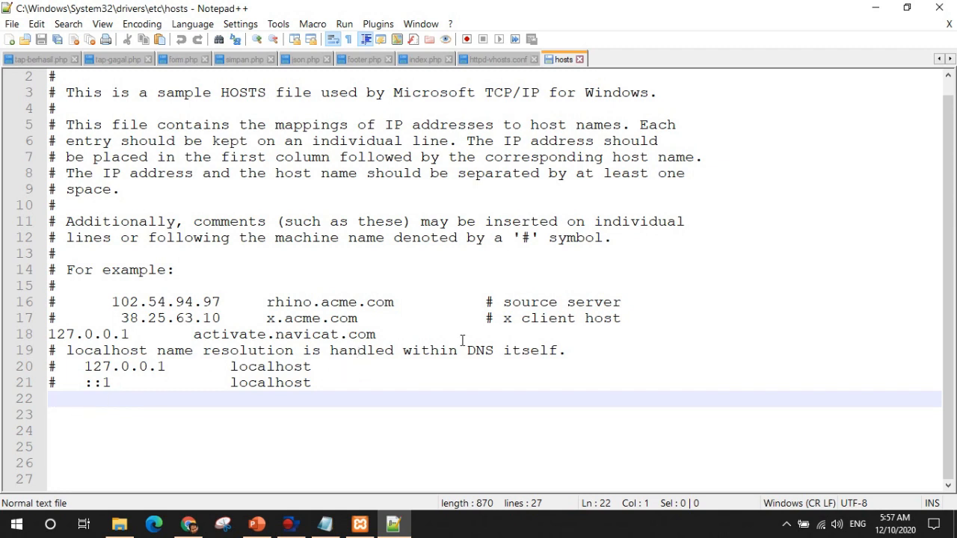
type("127.0.0.1")
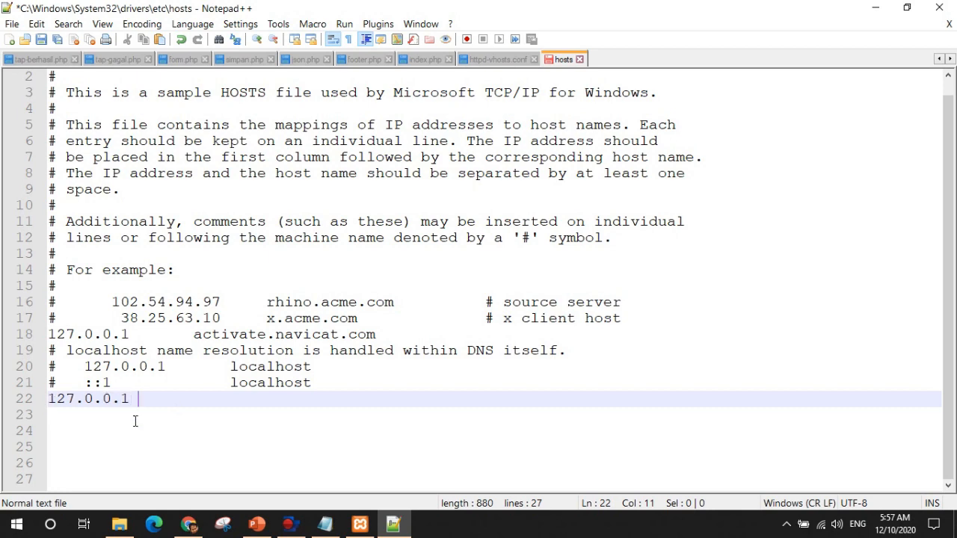
Step: Switch to Chrome, dismiss the notification request and load 127.0.0.1 in the current tab
left_click(188, 524)
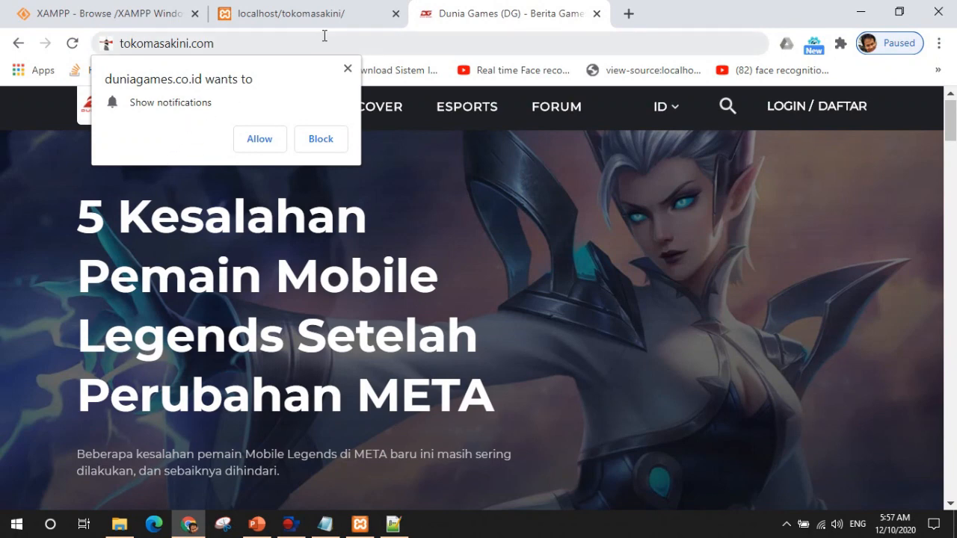
left_click(350, 71)
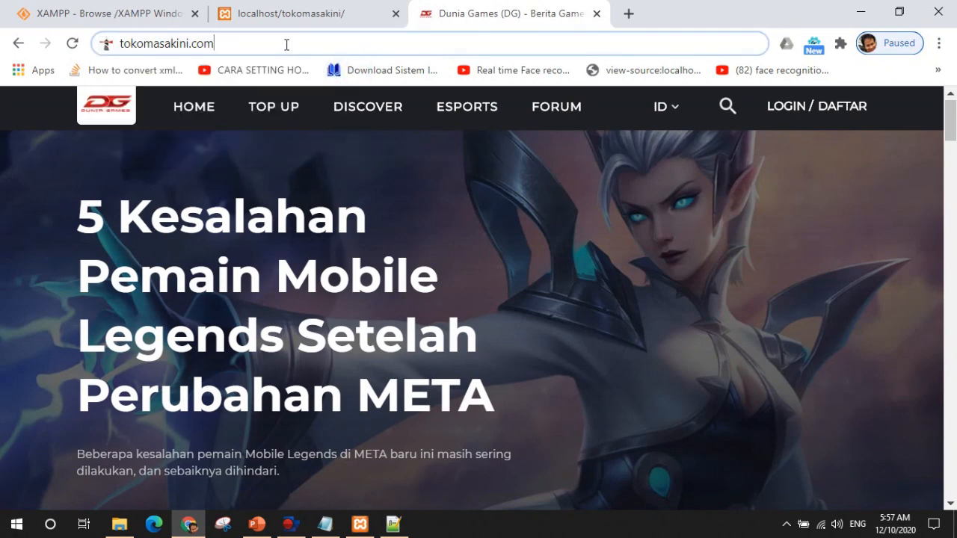
left_click(287, 42)
type("12")
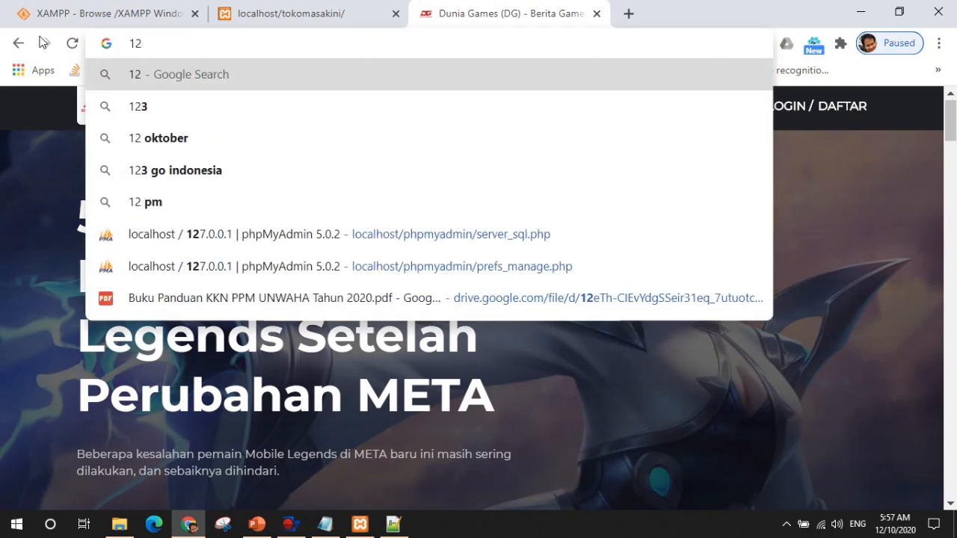
type("7.0.0.")
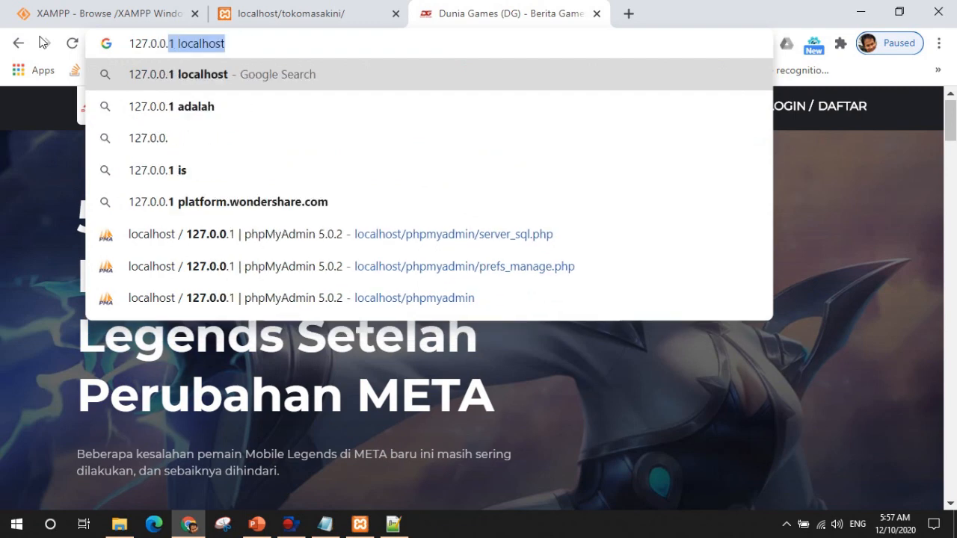
type("1")
key("Return")
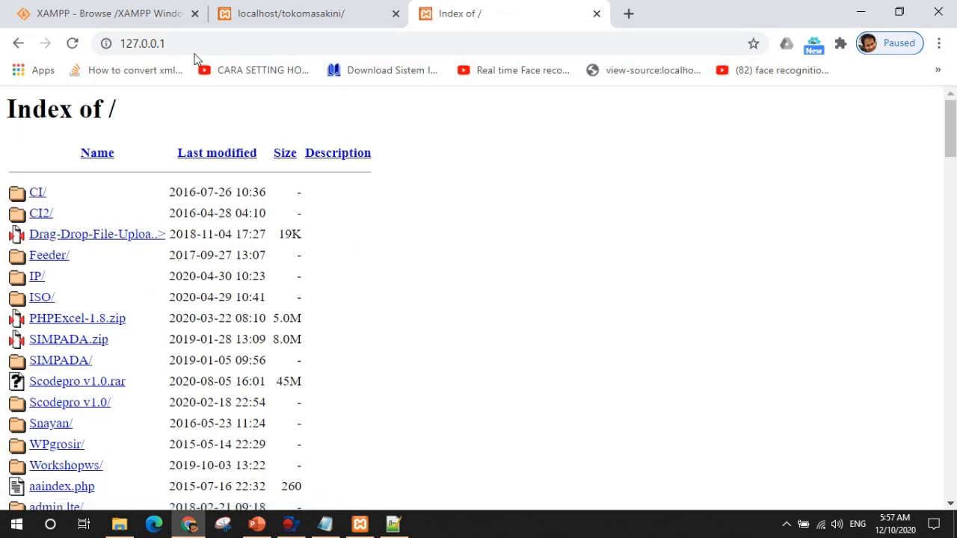
Step: Load the project at 127.0.0.1/tokomasakini to test access through the IP address
left_click(203, 42)
left_click(203, 42)
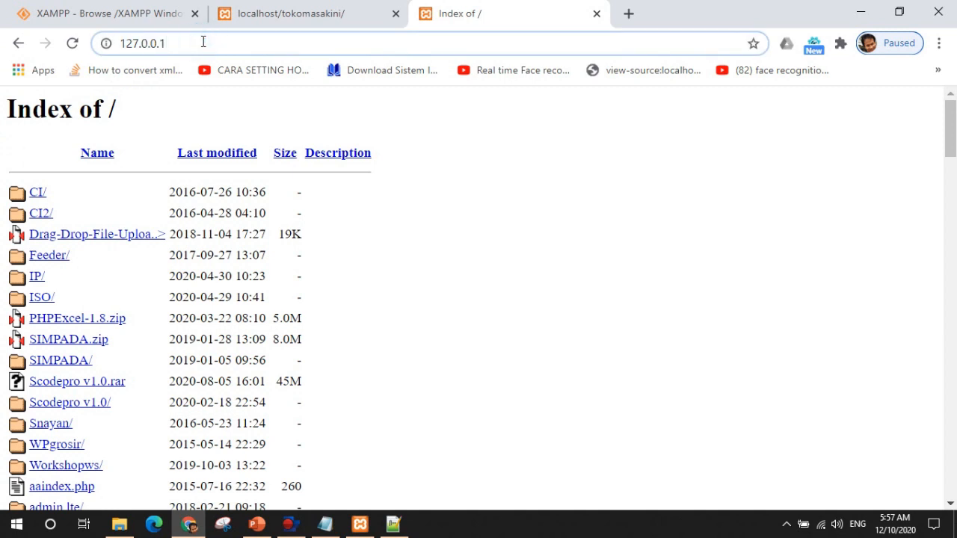
type("/")
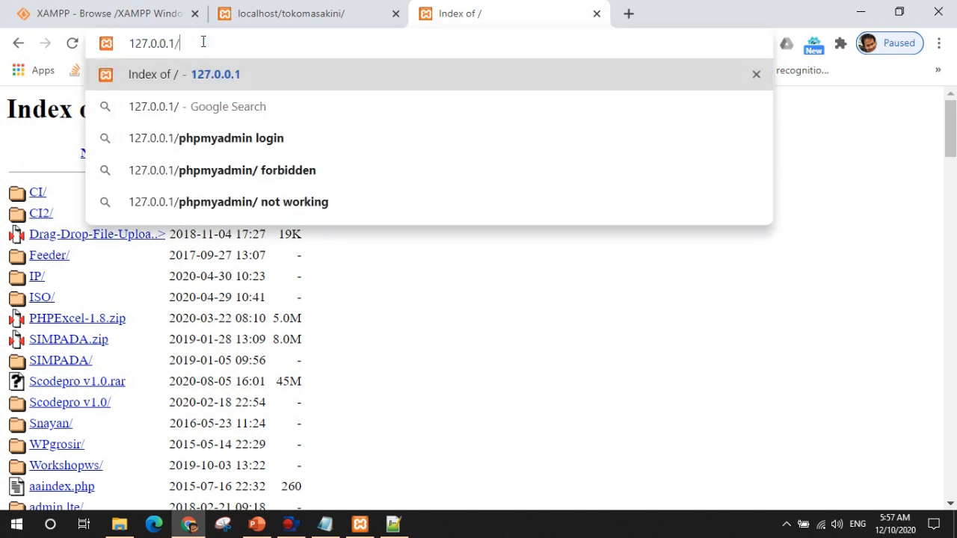
type("toko")
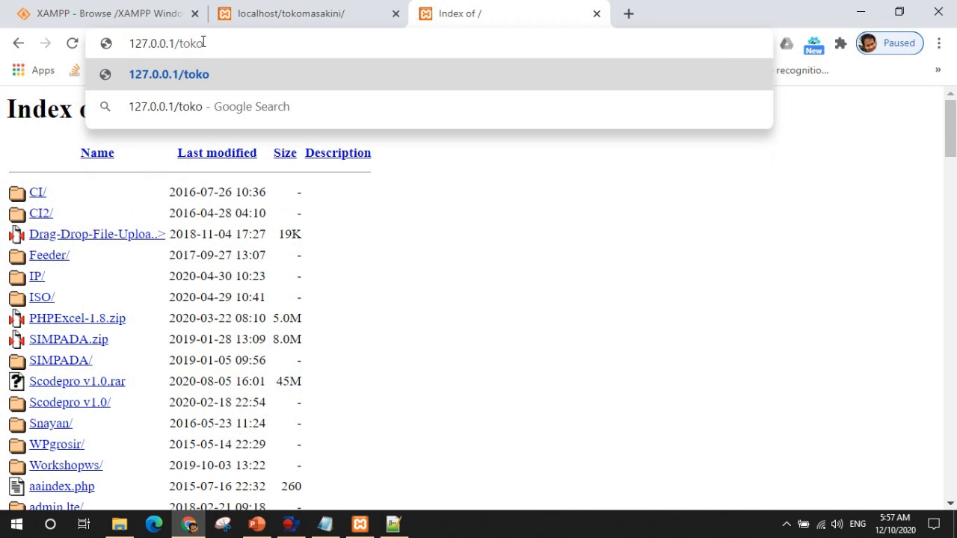
type("masakini")
key("Return")
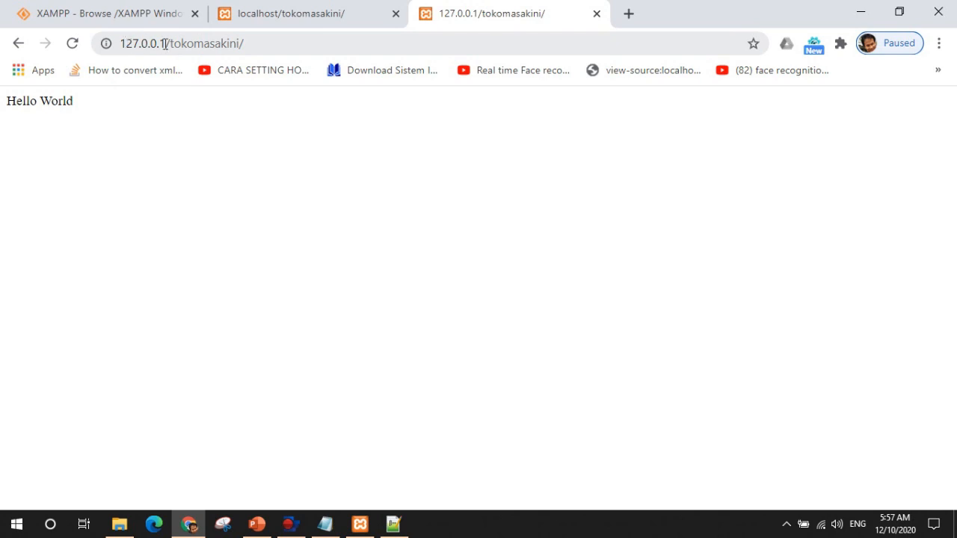
Step: Return to the hosts file in Notepad++ and complete the 127.0.0.1 entry on line 22 with the host name tokomasakini.com
left_click(393, 523)
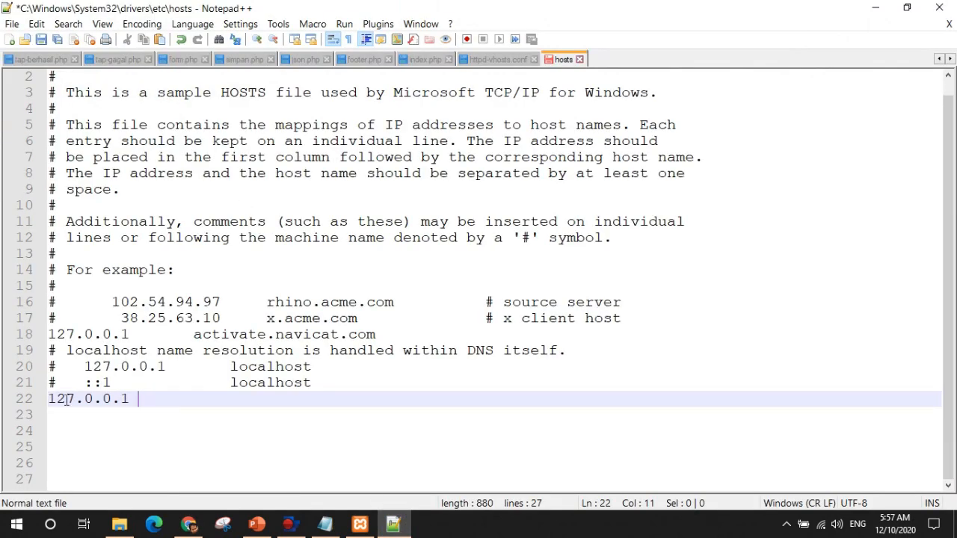
left_click(139, 399)
type("tokomasakini.c")
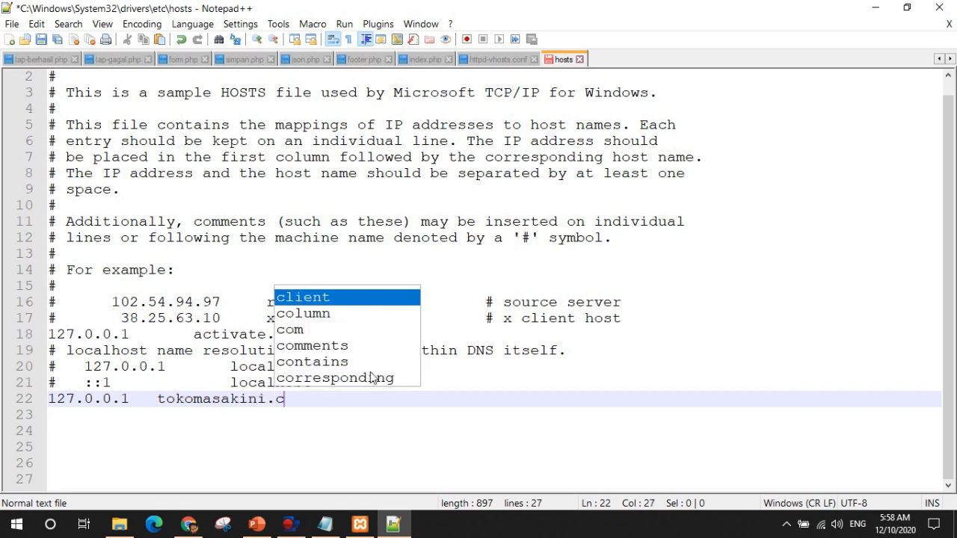
type("om")
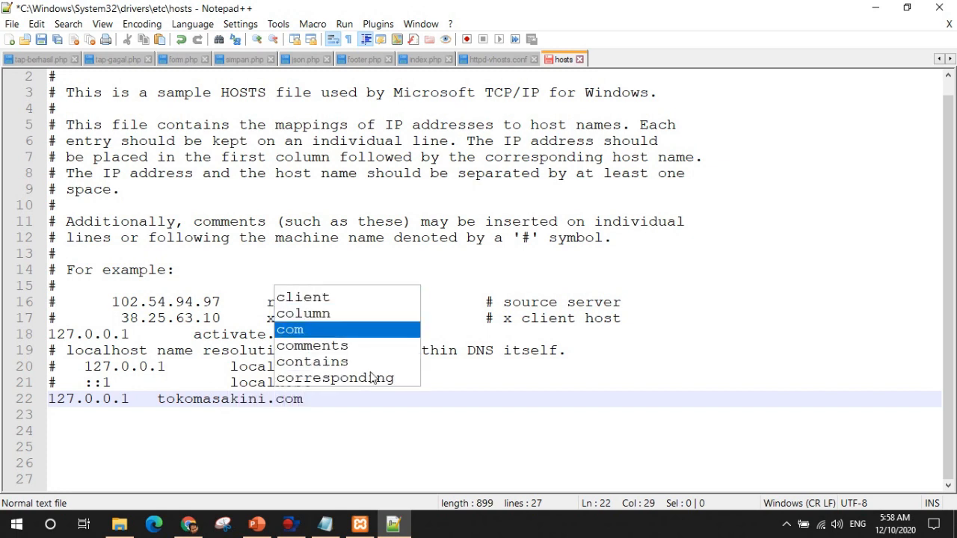
left_click(211, 399)
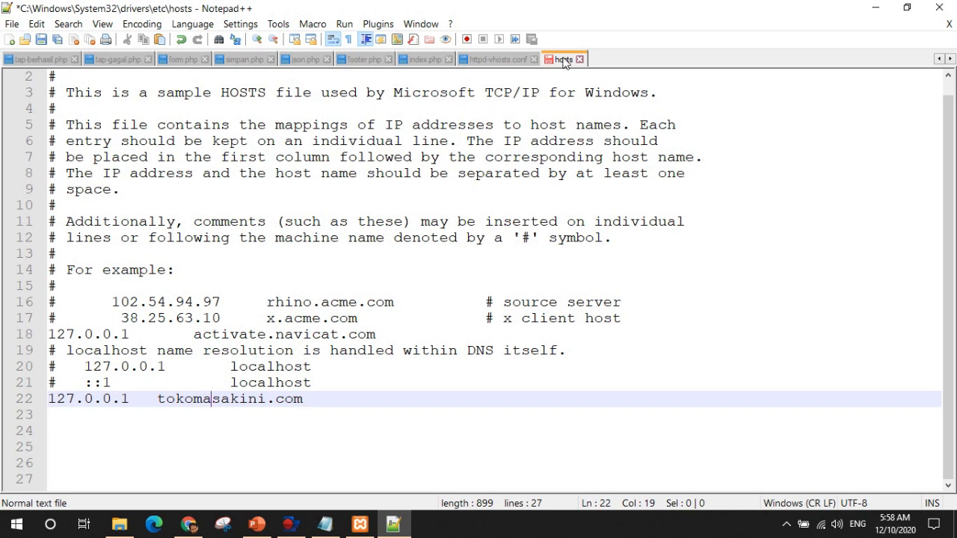
Step: Copy the whole 127.0.0.1 tokomasakini.com entry on line 22 and remove it from the hosts file
left_click_drag(316, 401, 38, 402)
key("ctrl+c")
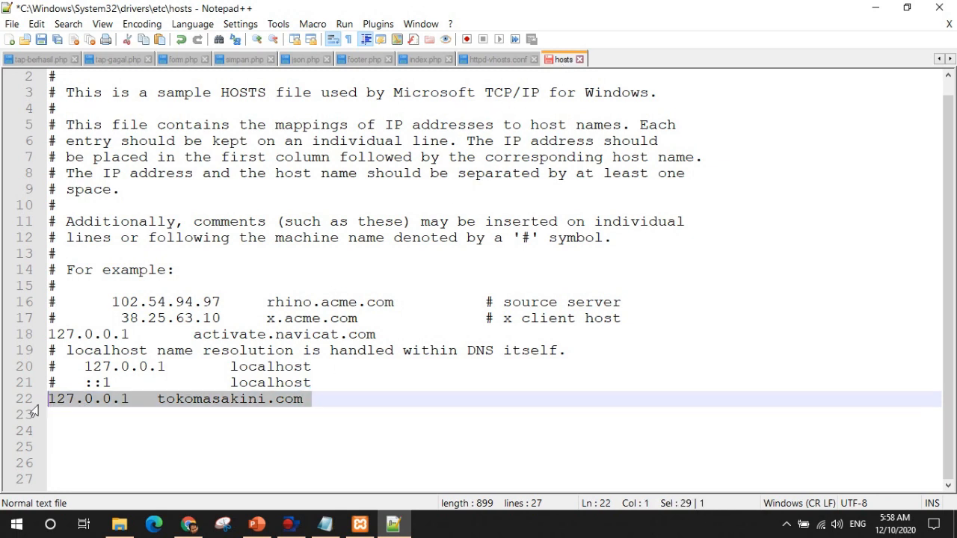
key("Delete")
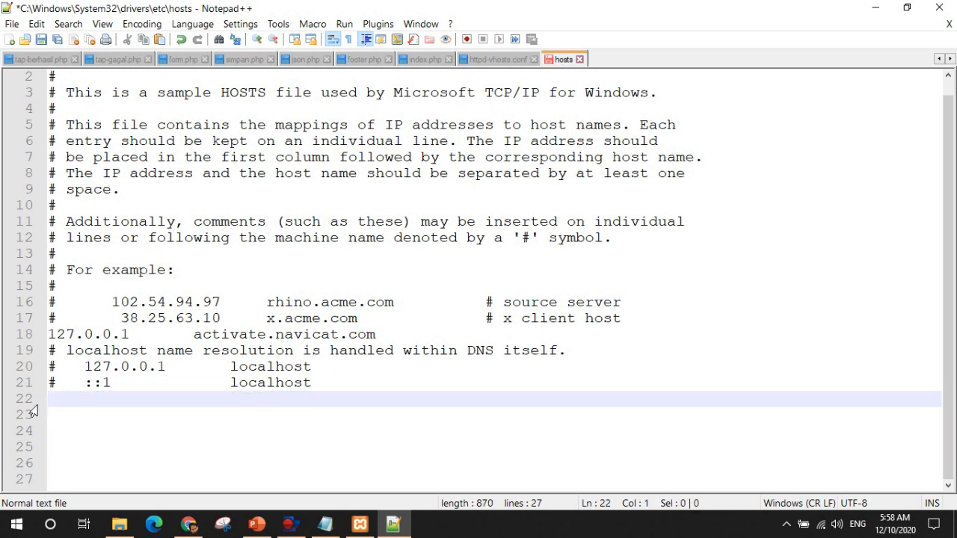
Step: Open a Windows command prompt and ping tokomasakini.com while its hosts entry is removed
right_click(16, 525)
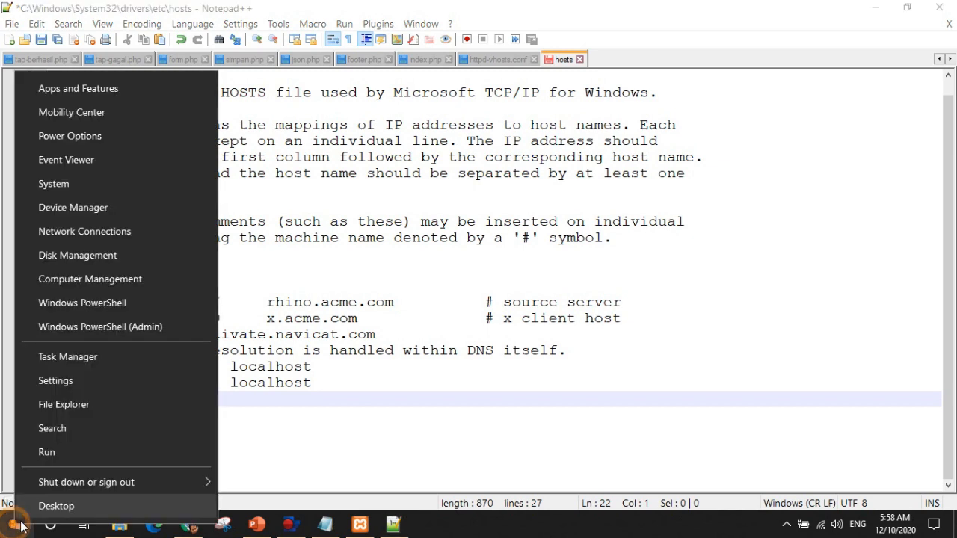
left_click(62, 452)
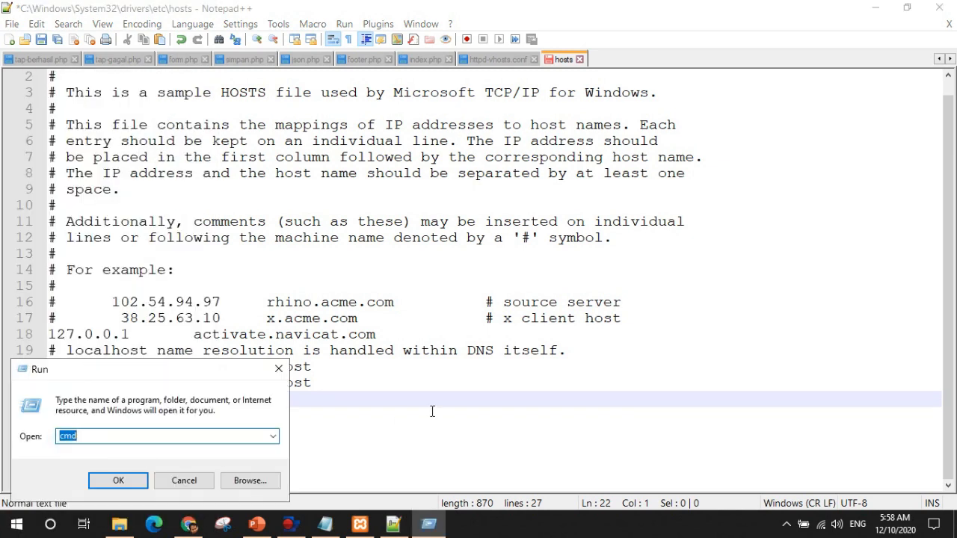
key("Return")
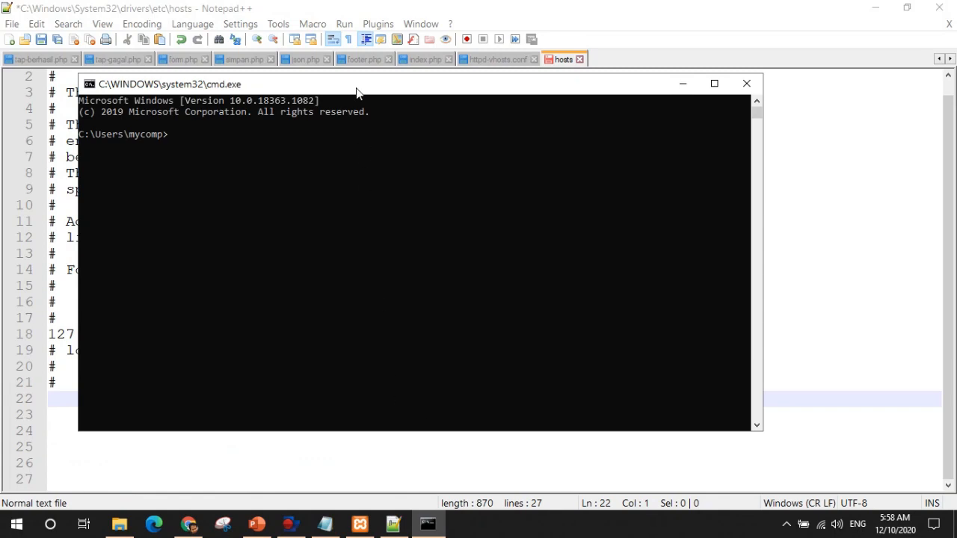
left_click_drag(356, 92, 483, 152)
type("pin")
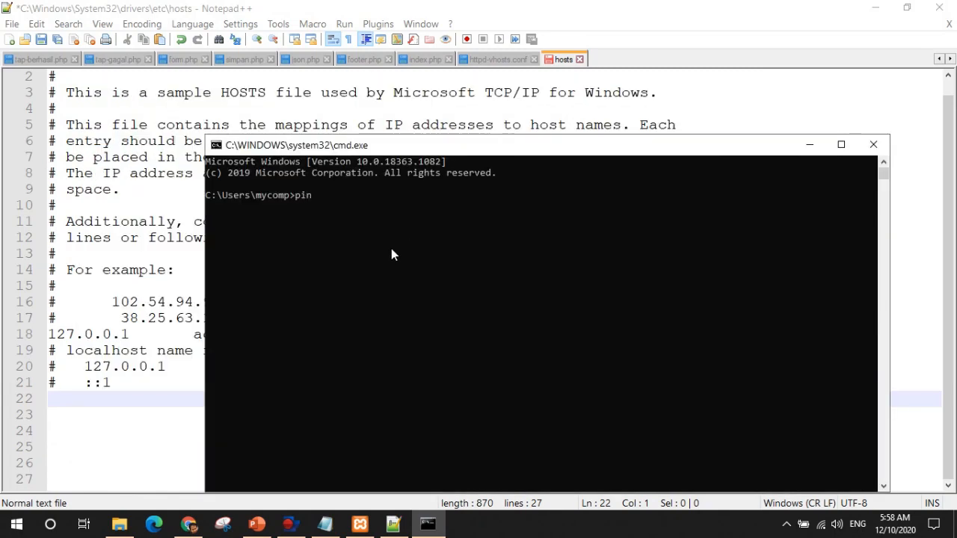
type("g tokomasakin")
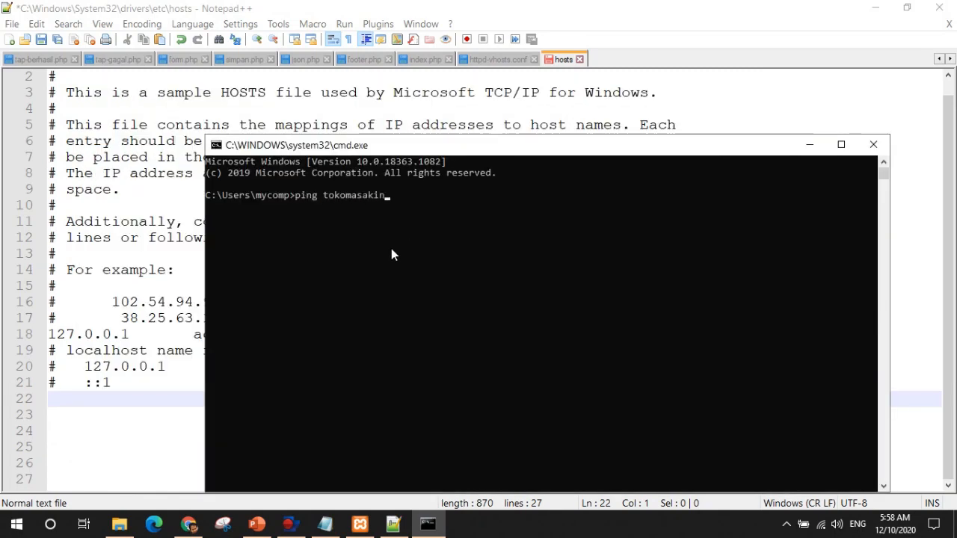
type("i.com")
key("Return")
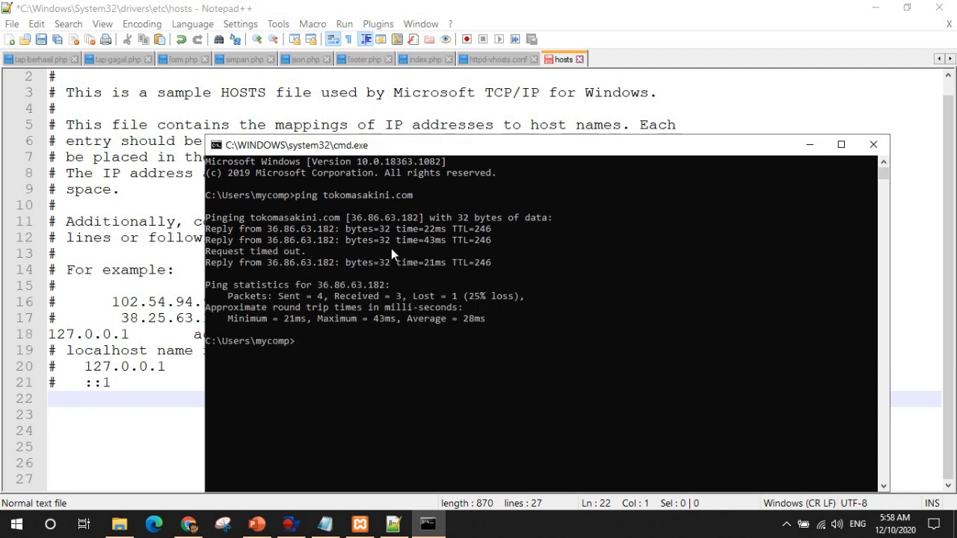
Step: Paste the 127.0.0.1 tokomasakini.com entry back on line 22 of the hosts file and save it with Notepad++ in Administrator mode
left_click(69, 404)
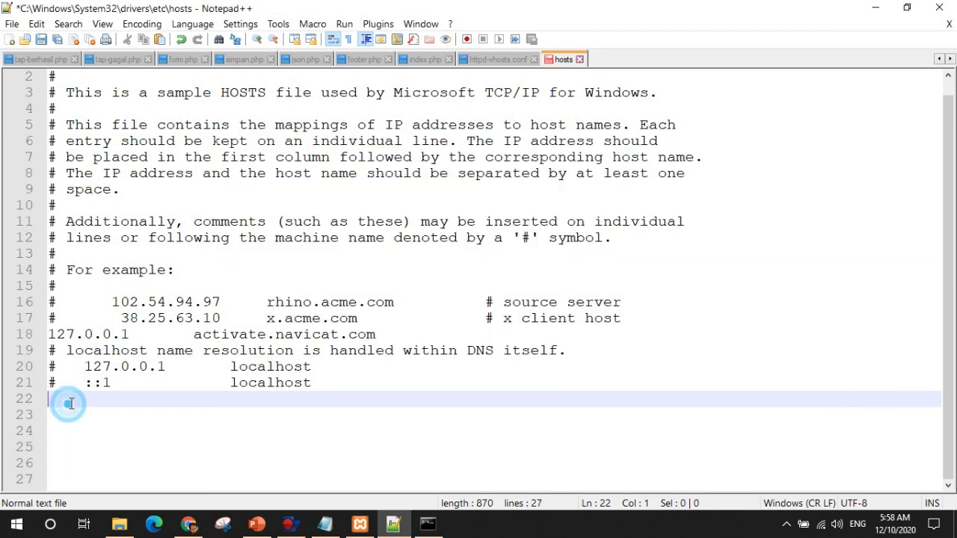
key("ctrl+v")
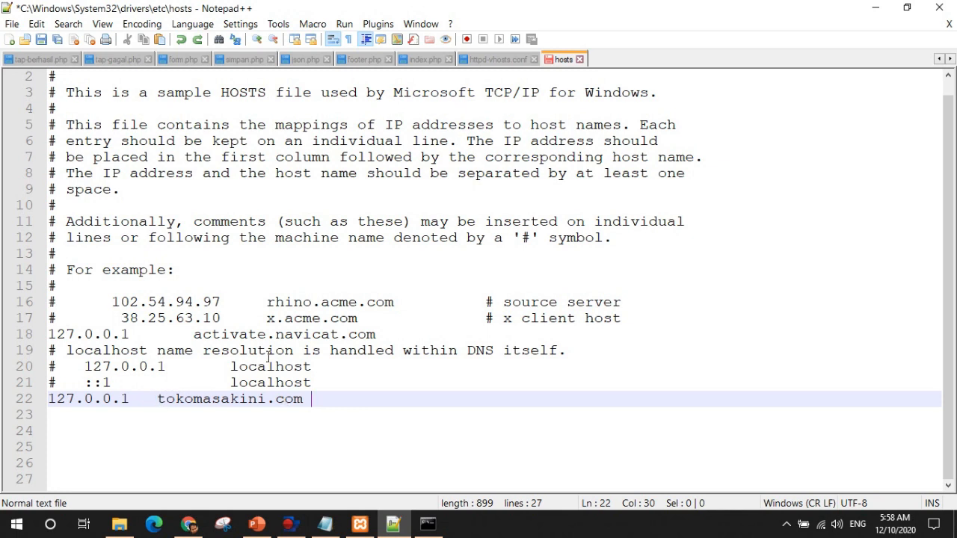
key("ctrl+s")
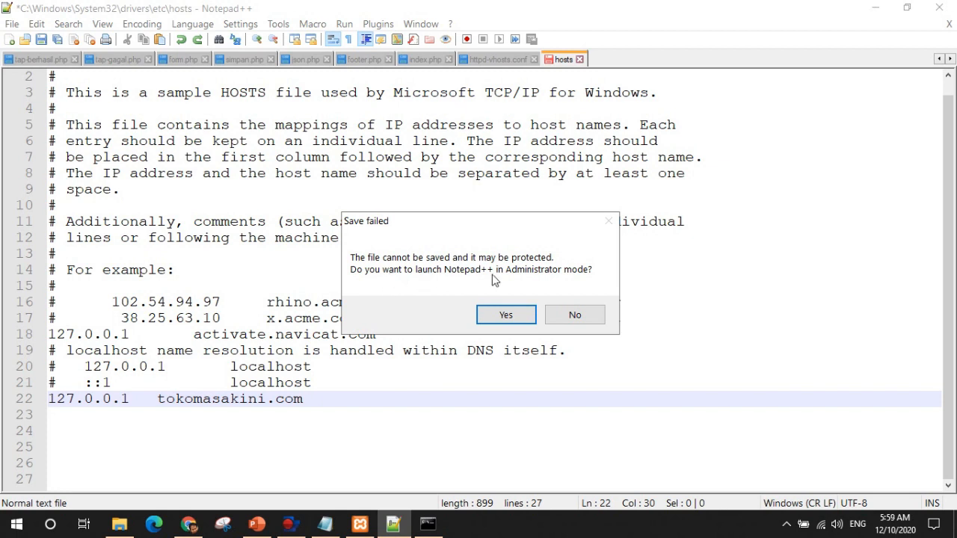
left_click(523, 317)
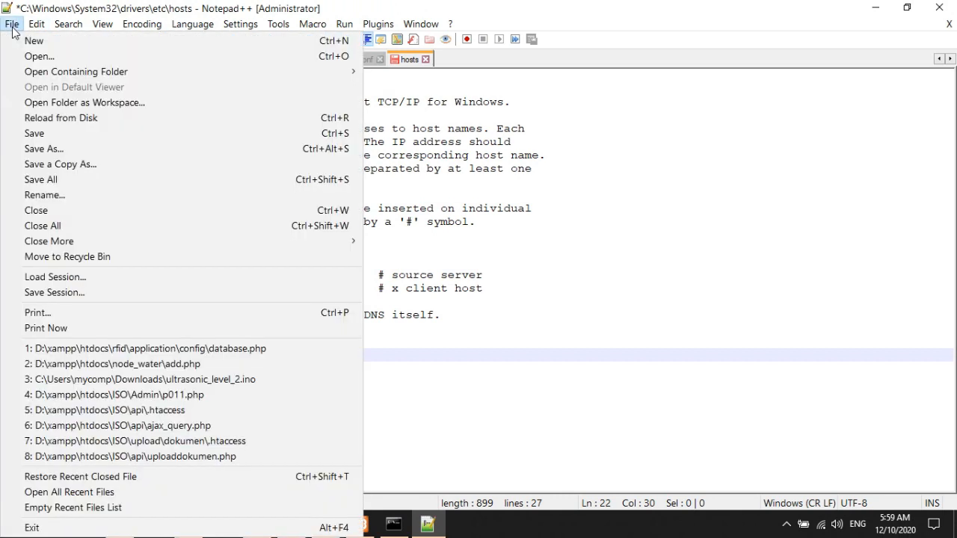
left_click(12, 23)
left_click(41, 134)
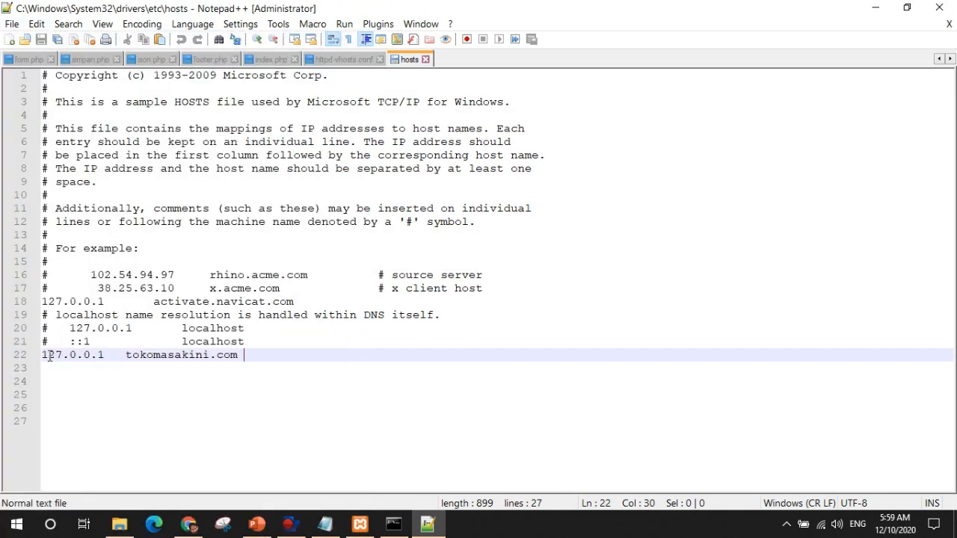
Step: Return to the command prompt, ping tokomasakini.com again and compare the responding address with line 22 of the hosts file
left_click(393, 523)
left_click(334, 360)
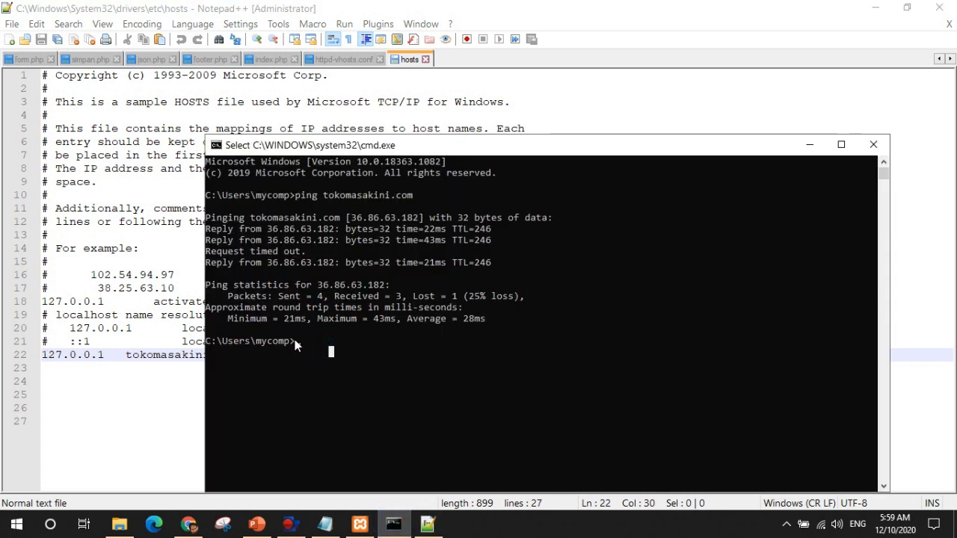
key("Escape")
key("Up")
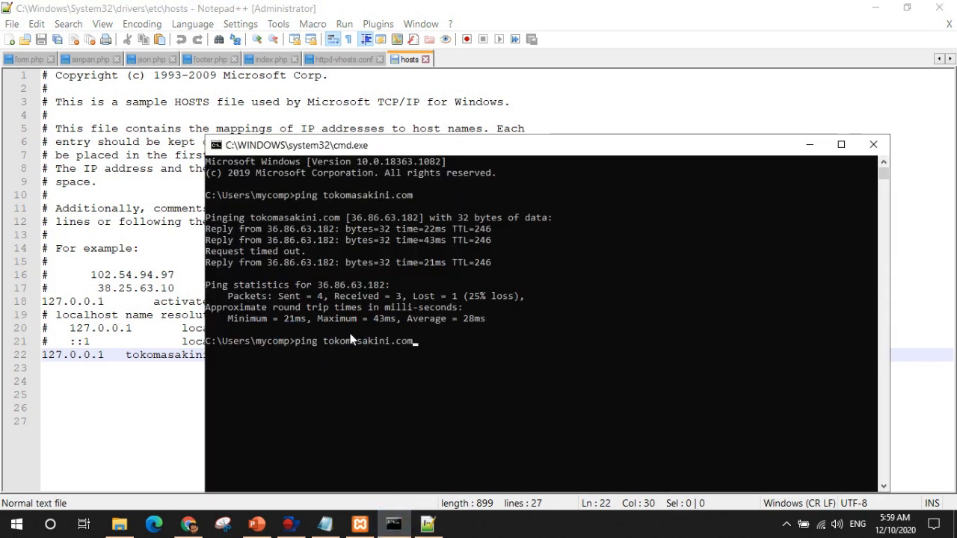
key("Return")
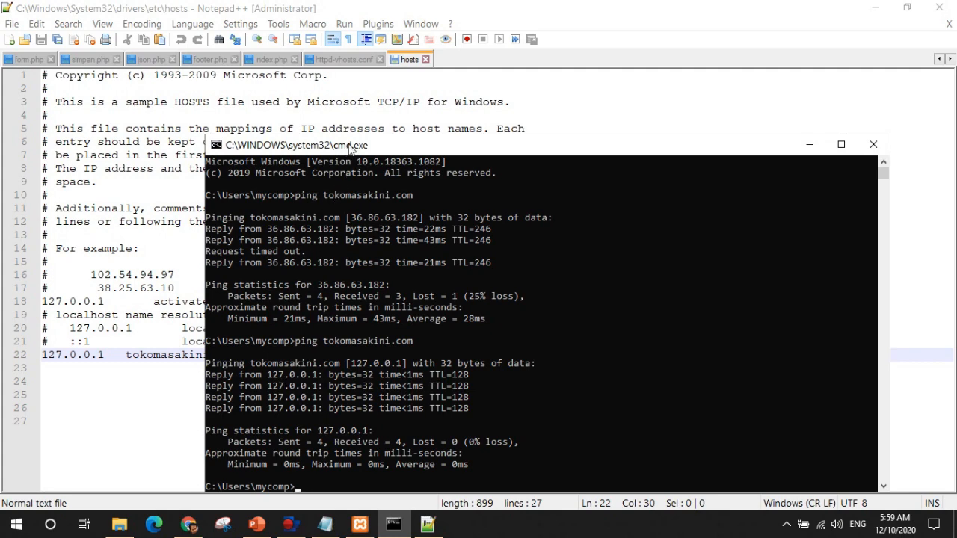
left_click_drag(349, 148, 459, 136)
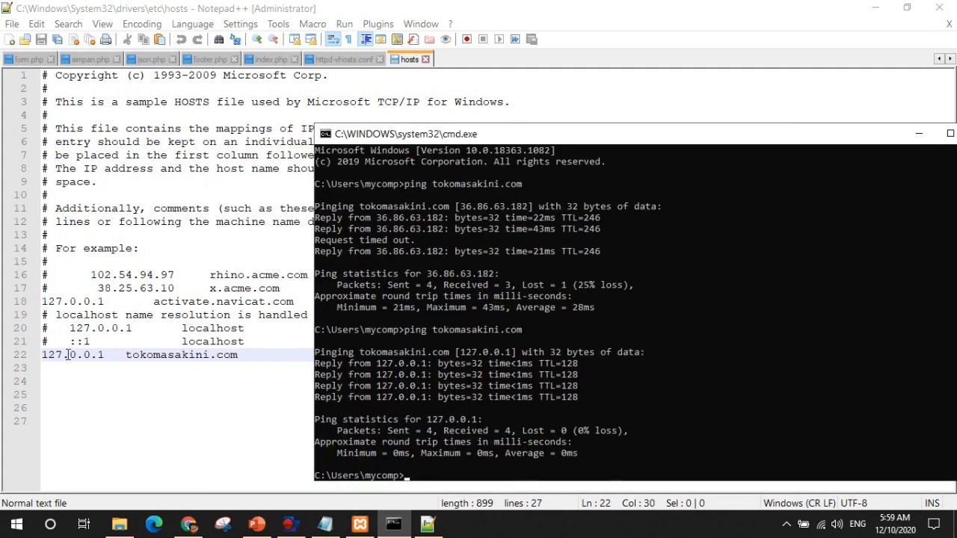
left_click(69, 354)
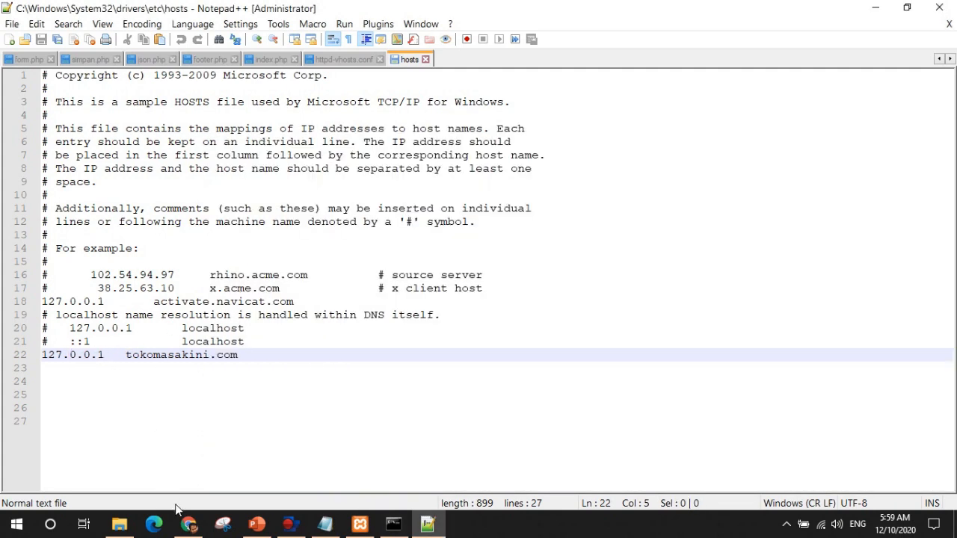
Step: Switch to Chrome, view the localhost/tokomasakini tab and load tokomasakini.com in the 127.0.0.1/tokomasakini tab
left_click(187, 527)
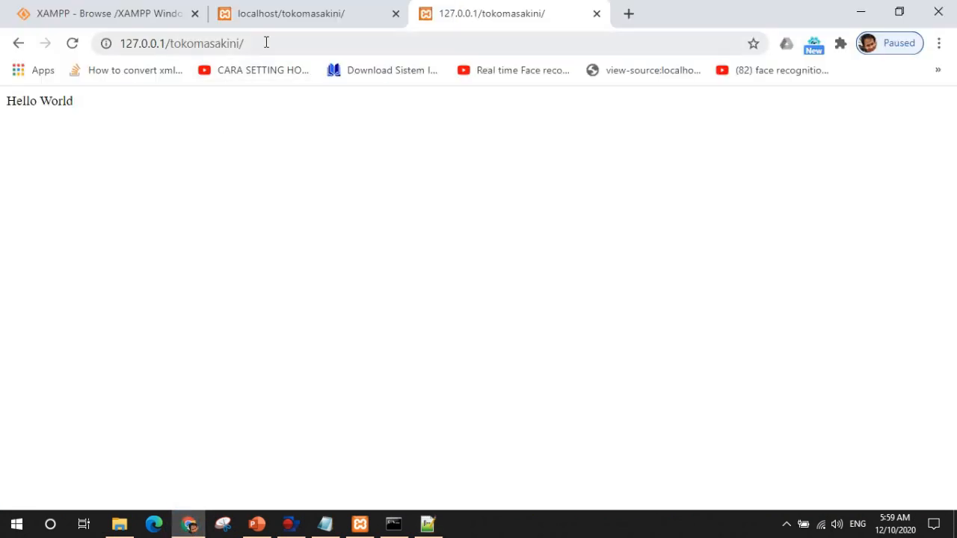
left_click(295, 15)
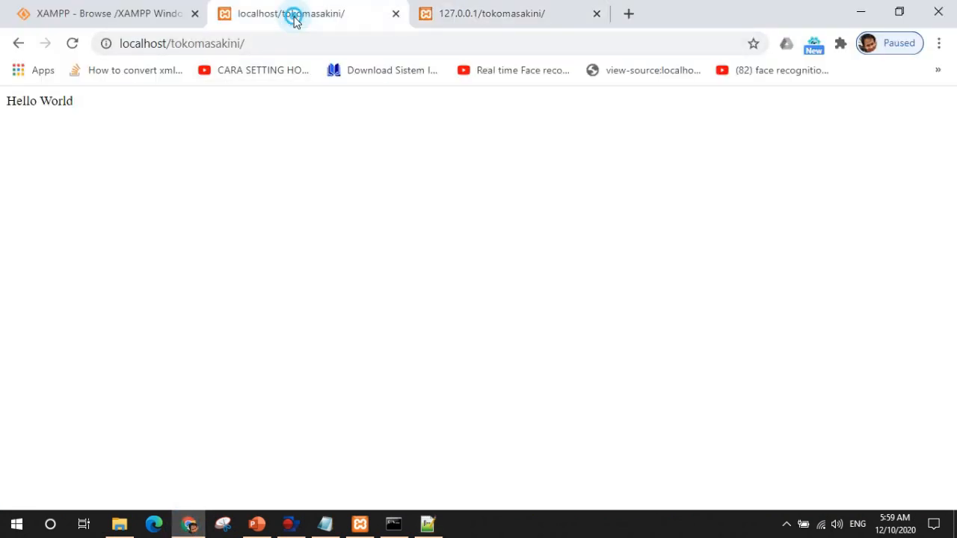
left_click(479, 13)
left_click(342, 44)
type("tokomasakini.com")
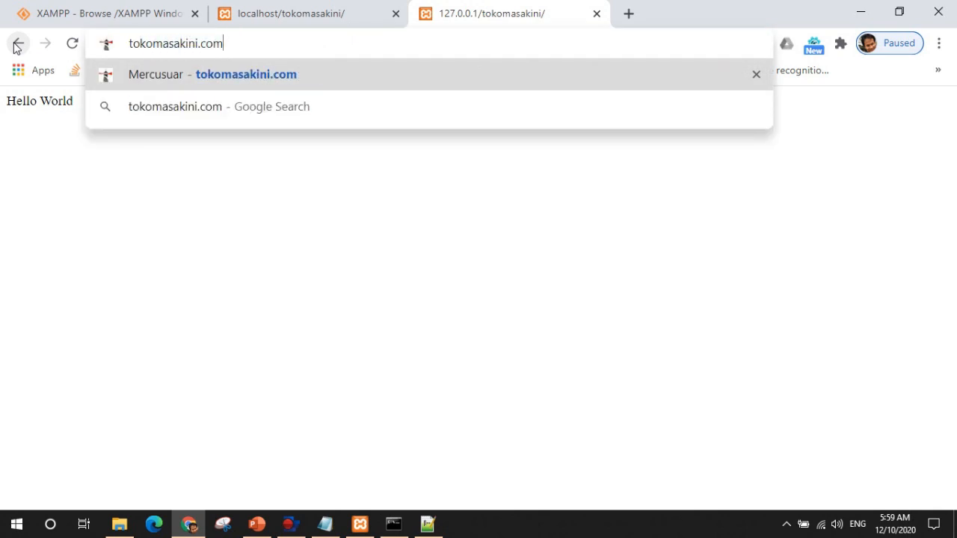
key("Return")
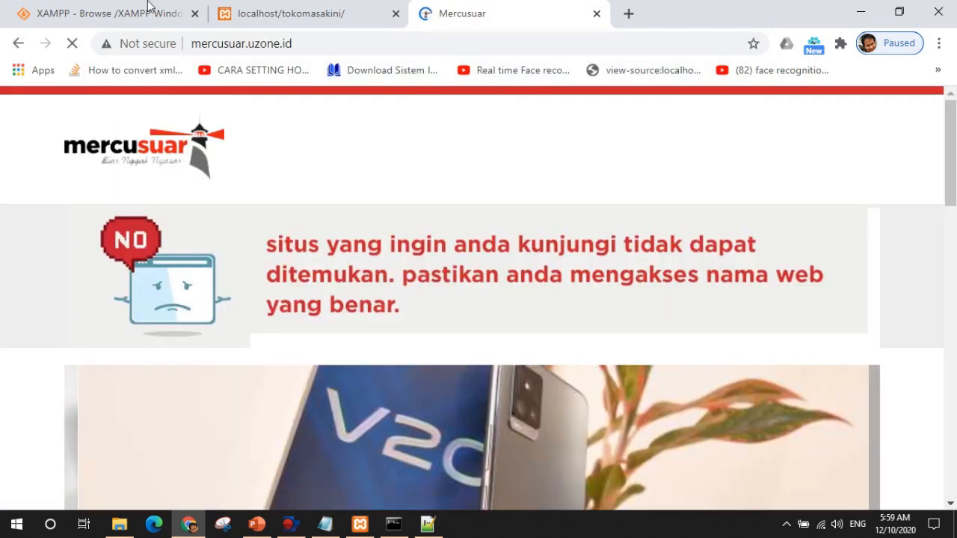
Step: Enter the address tokomasakini.com again in the same tab and check the text of the loaded page
left_click(394, 43)
type("tokom")
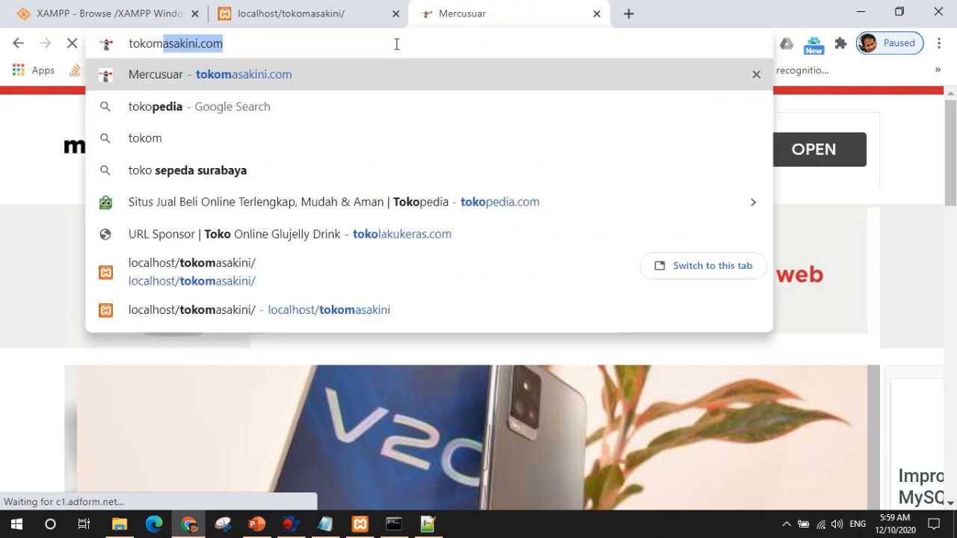
type("asakini.c")
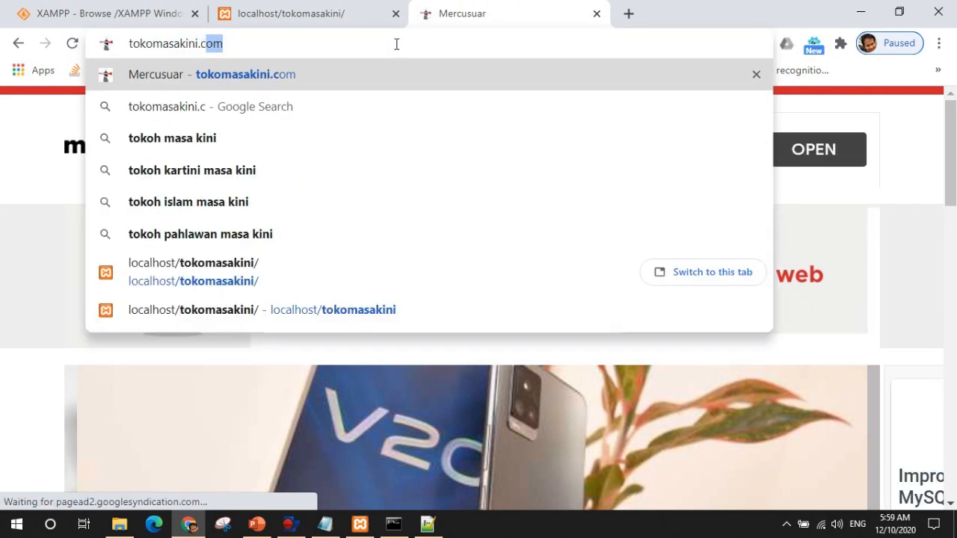
key("Return")
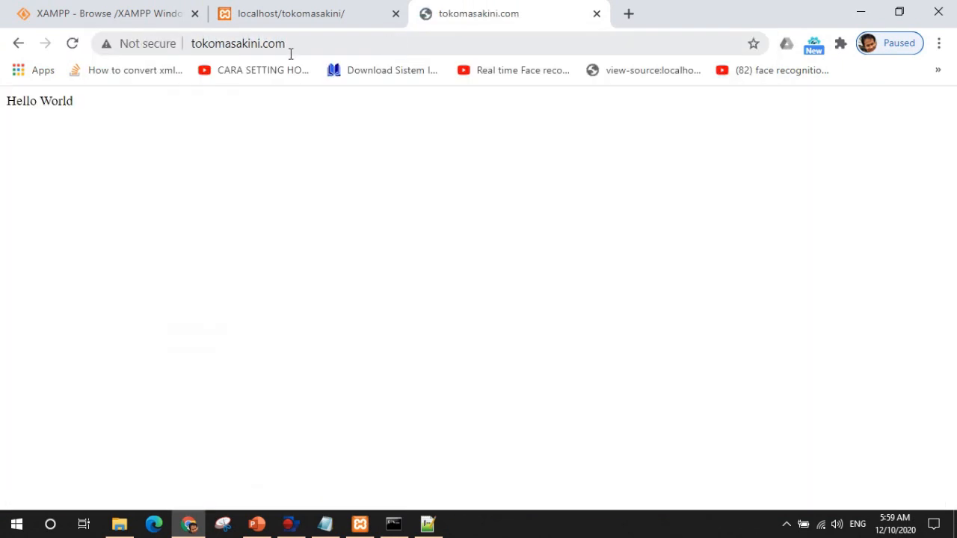
left_click_drag(12, 106, 50, 101)
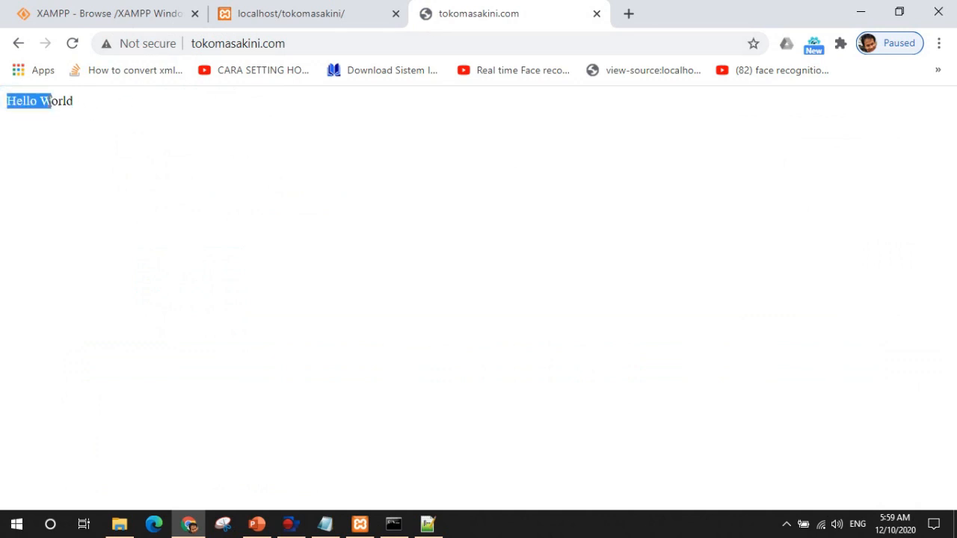
Step: Switch to File Explorer and open the project folder D:\xampp\htdocs\tokomasakini to view its files
left_click(119, 523)
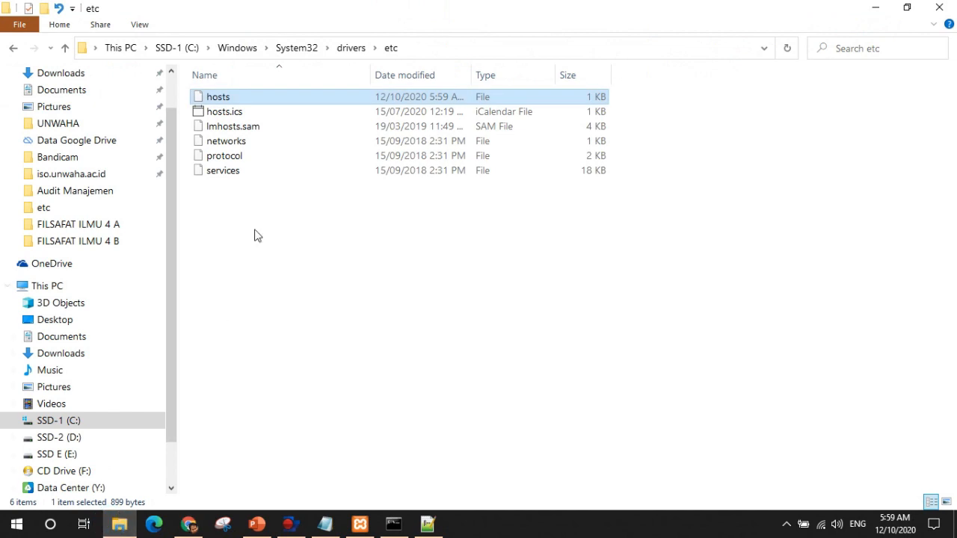
left_click(71, 438)
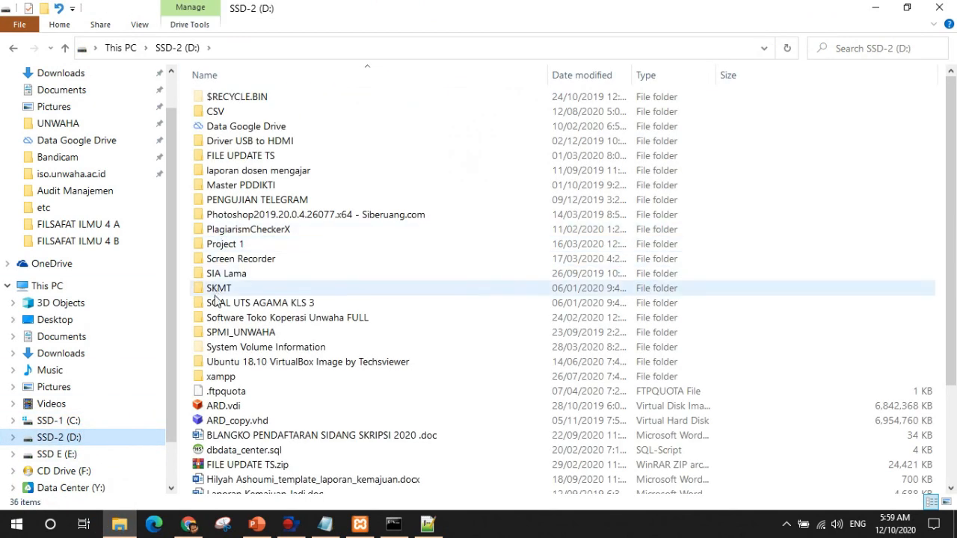
double_click(217, 377)
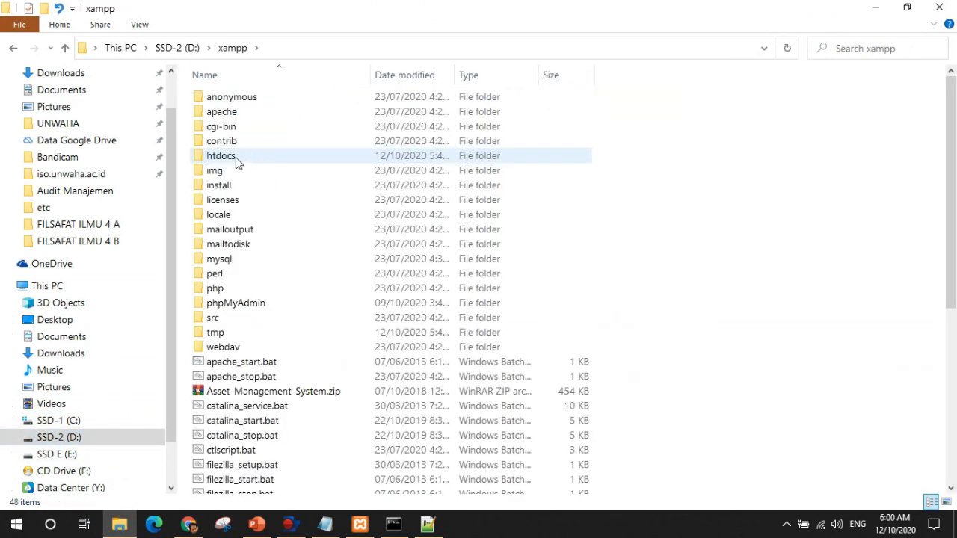
left_click(235, 161)
double_click(235, 160)
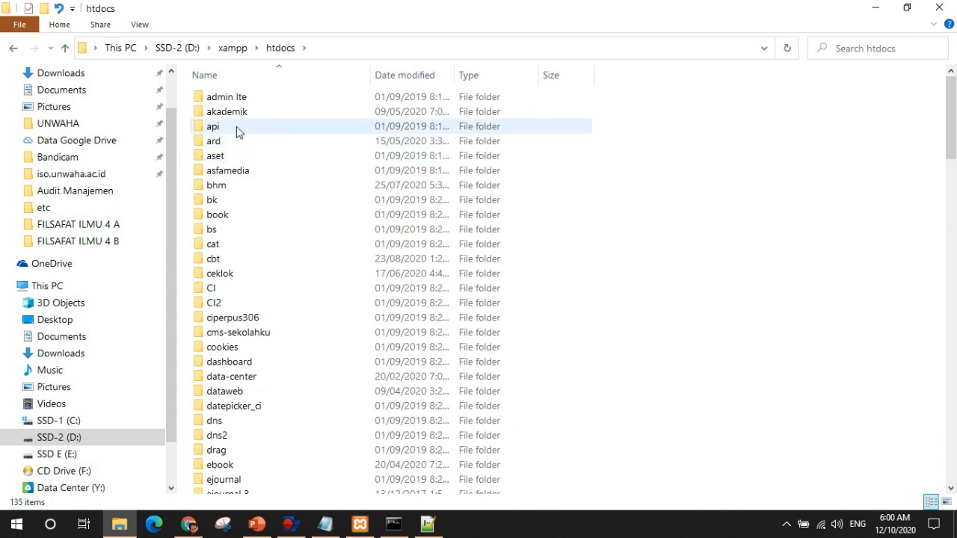
scroll(254, 430, "down", 2)
left_click(250, 398)
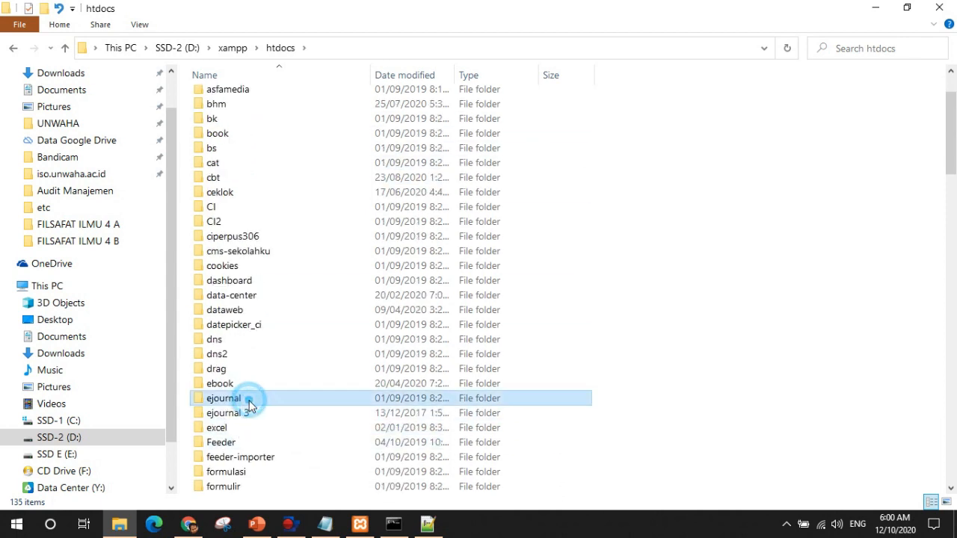
key("t")
double_click(261, 137)
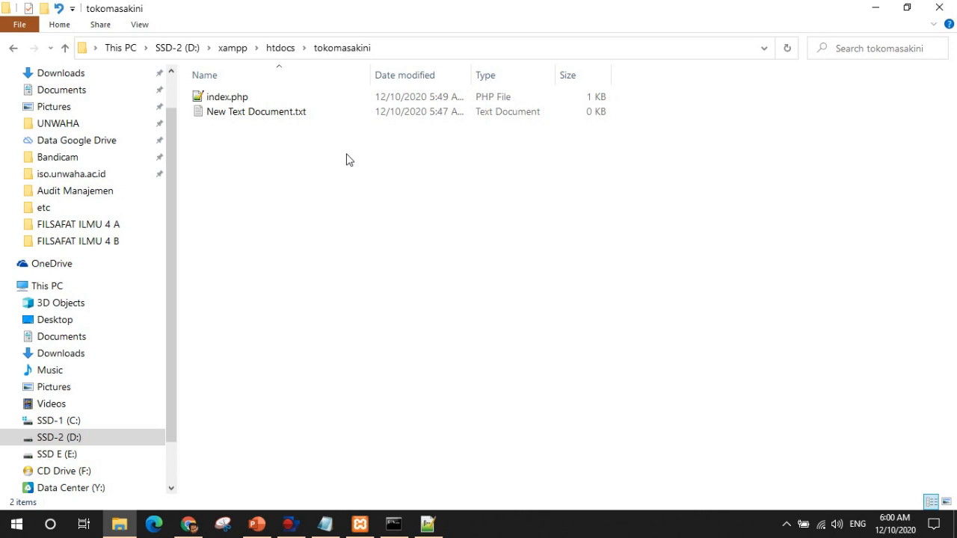
Step: Return to Chrome and reload tokomasakini.com from its address
left_click(189, 526)
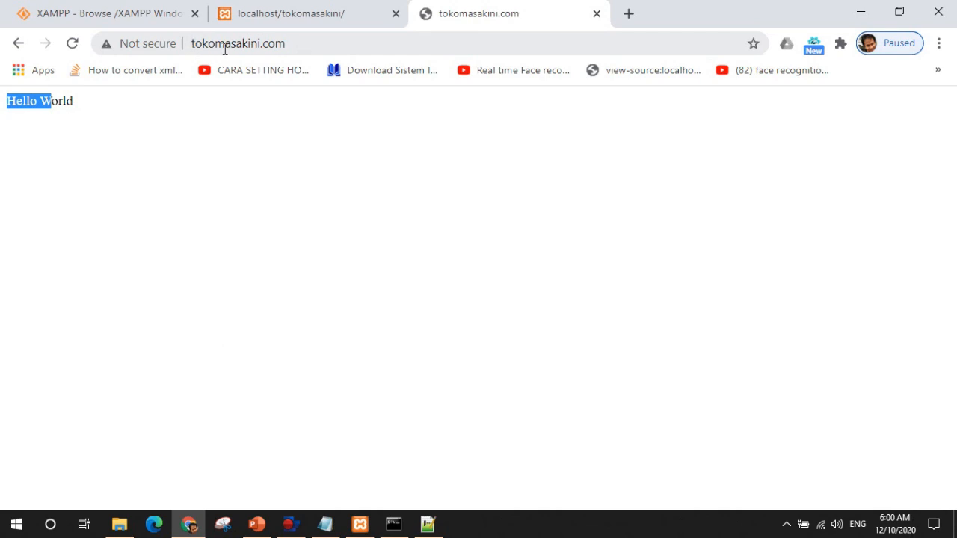
left_click(293, 43)
left_click(324, 44)
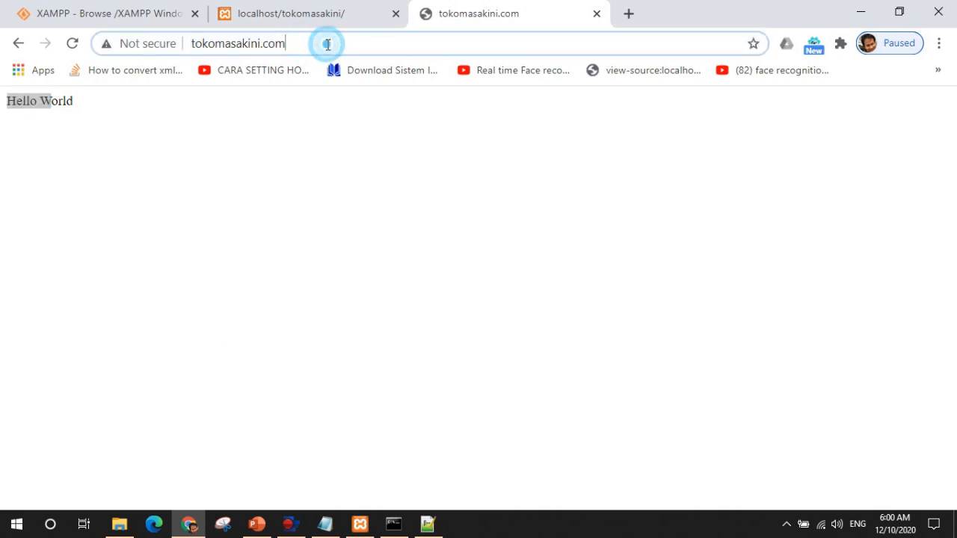
key("Return")
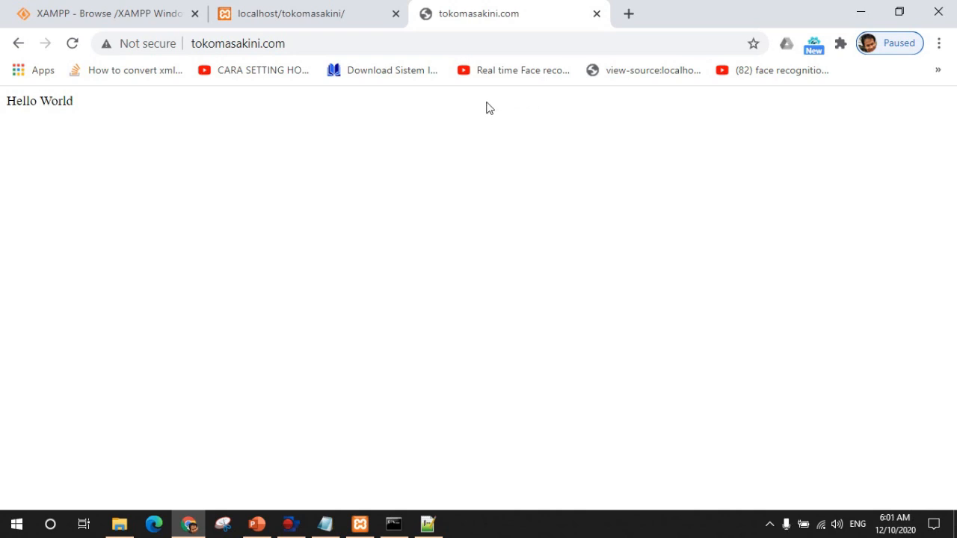
Step: Bring up the XAMPP Control Panel over the browser and check the status of the Apache module
left_click(361, 526)
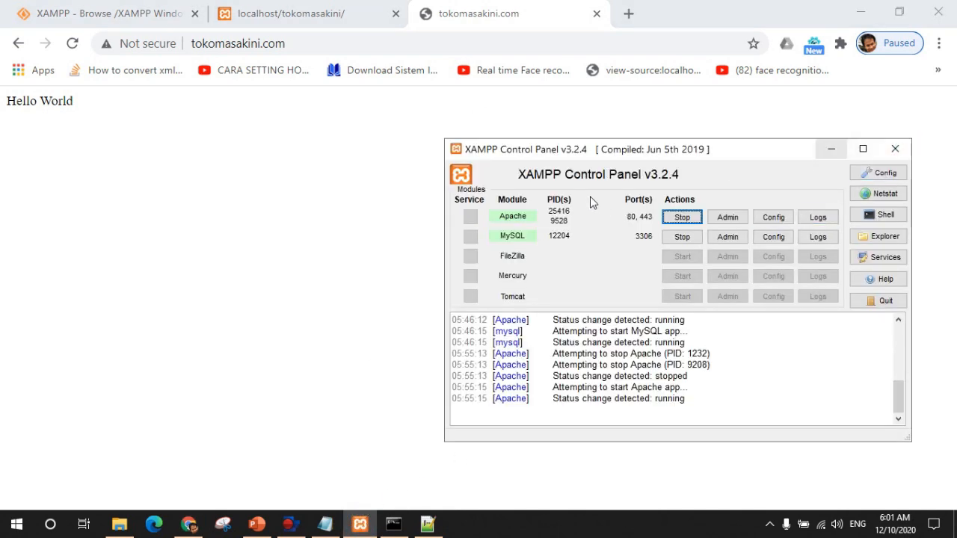
left_click_drag(575, 149, 425, 141)
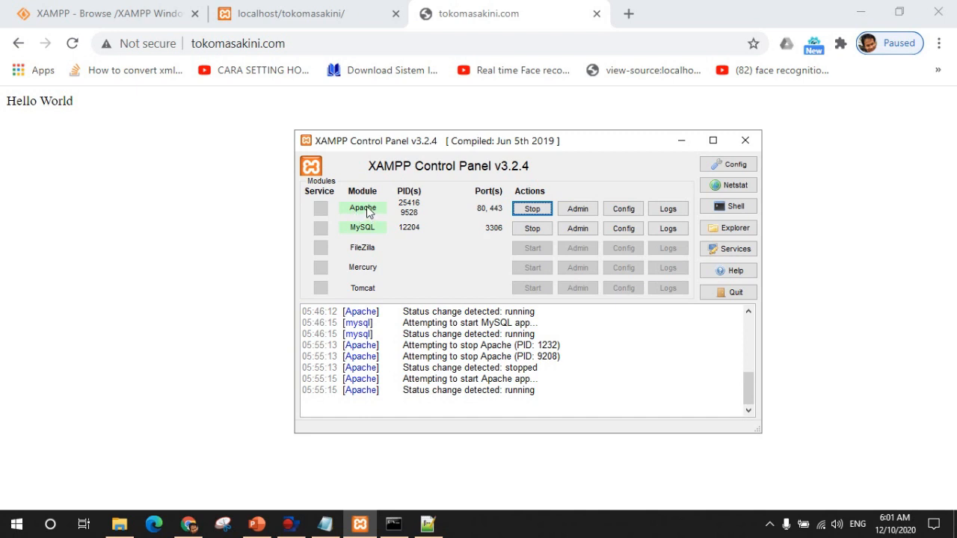
Step: Try to switch on the Service option for the Apache and MySQL modules in the XAMPP Control Panel
left_click(320, 210)
left_click(322, 229)
left_click(321, 211)
left_click(322, 228)
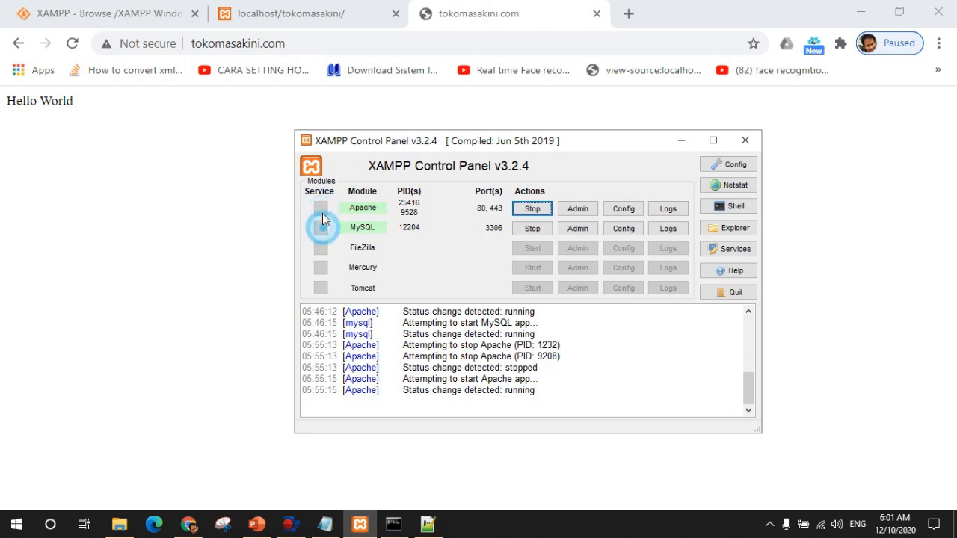
left_click(321, 206)
left_click(322, 228)
left_click(321, 209)
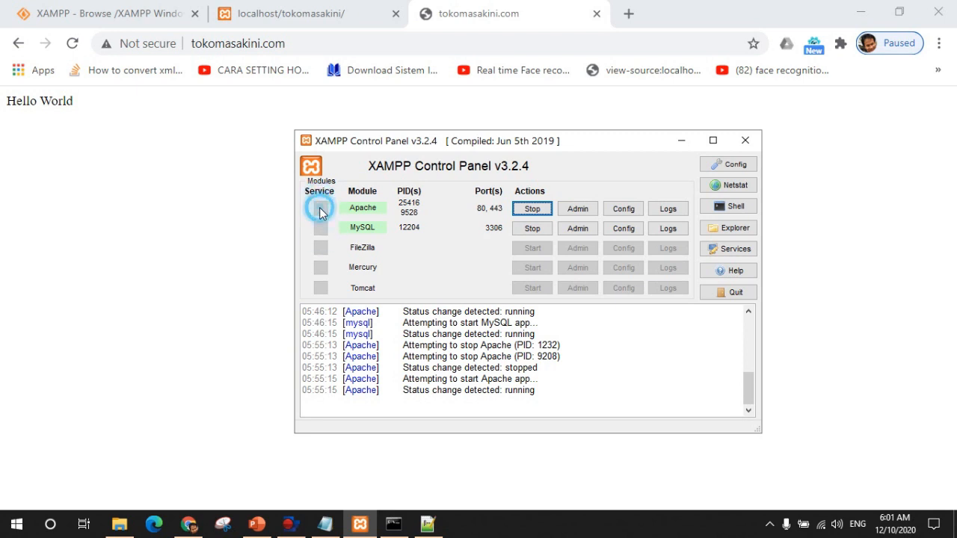
left_click(322, 227)
Step: Quit the XAMPP Control Panel and relaunch xampp-control.exe from D:\xampp as administrator
left_click(731, 293)
left_click(582, 285)
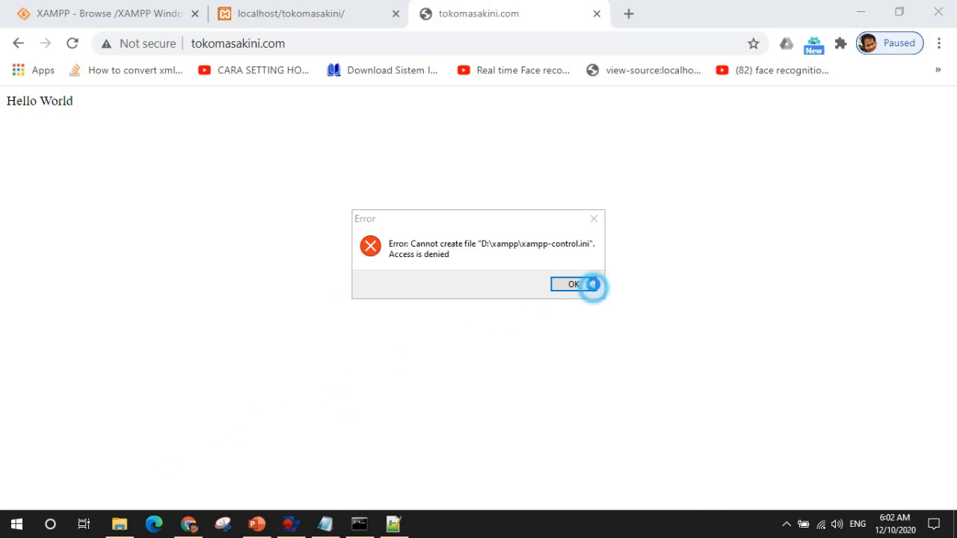
left_click(118, 526)
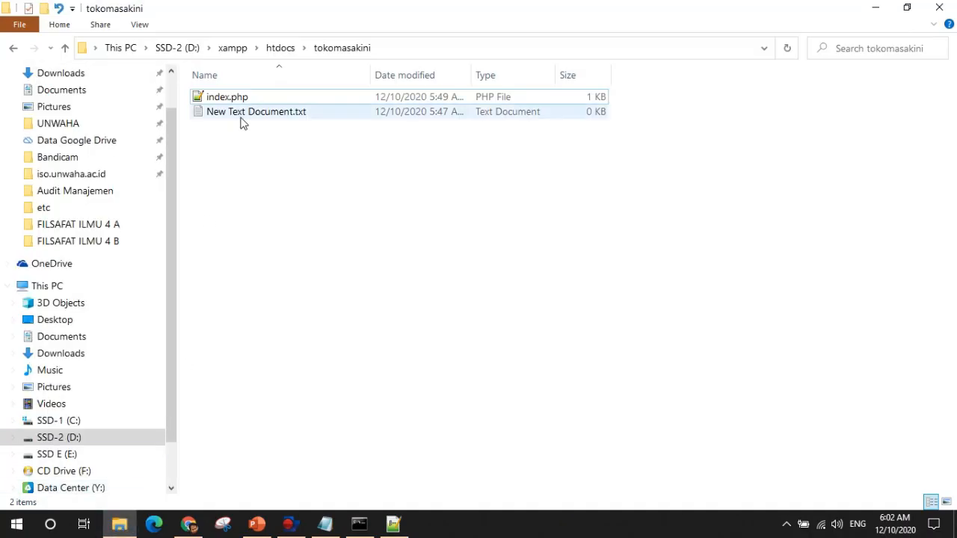
left_click(231, 48)
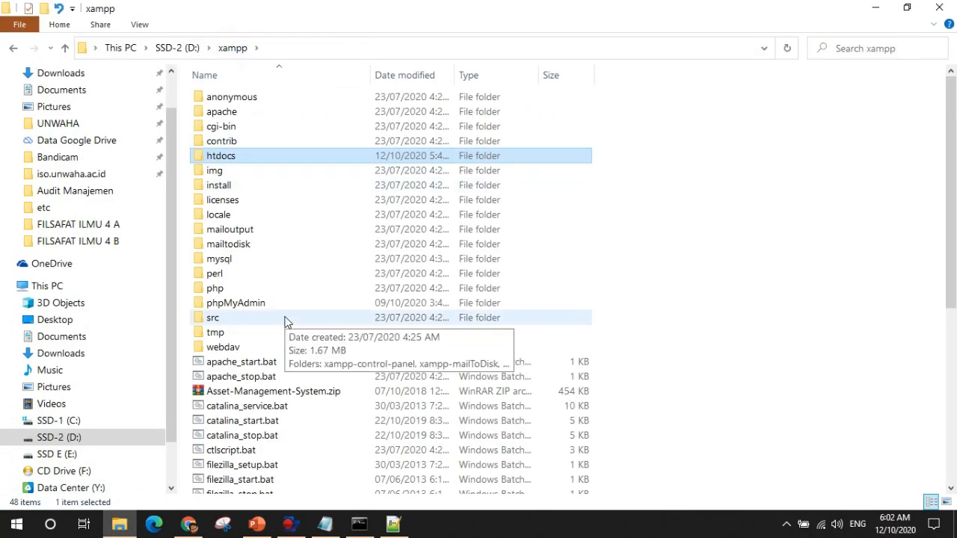
scroll(286, 321, "down", 7)
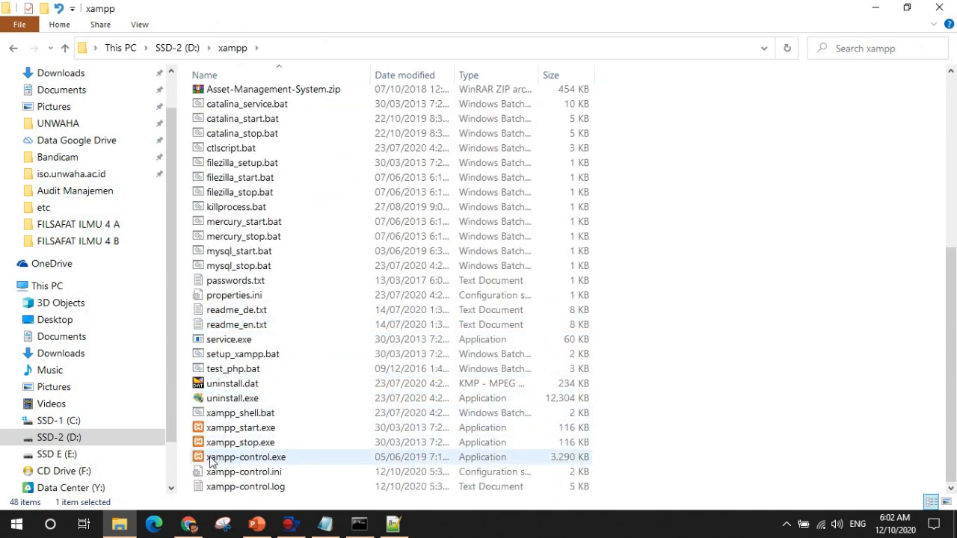
left_click(241, 459)
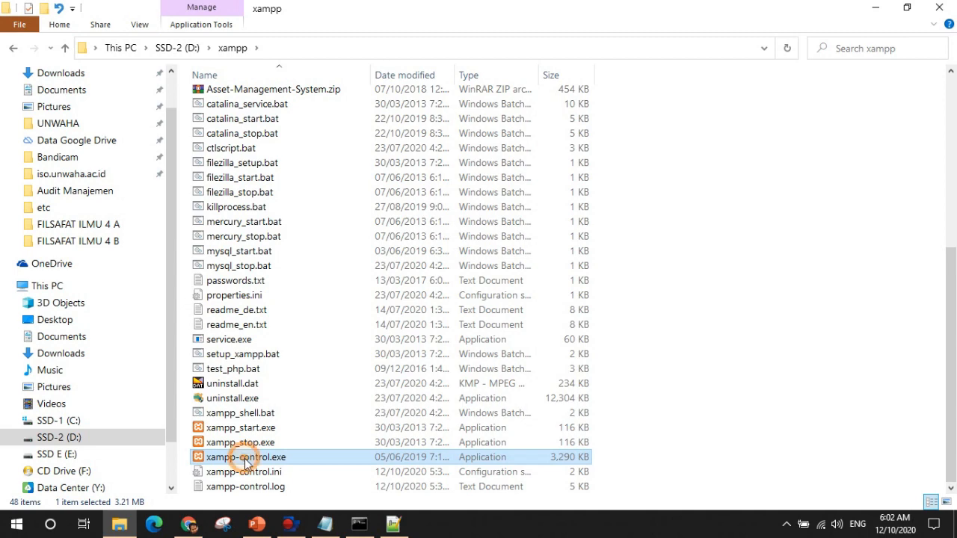
right_click(244, 459)
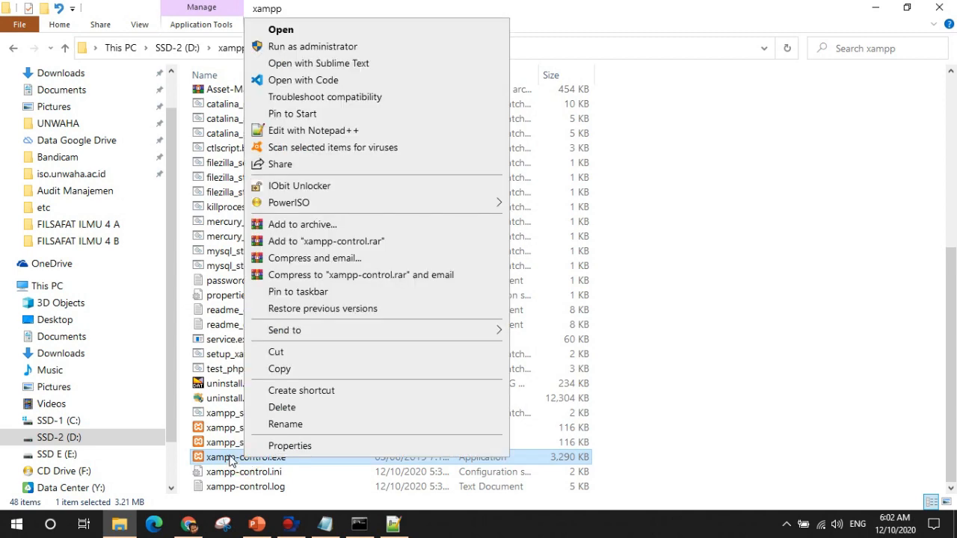
left_click(311, 46)
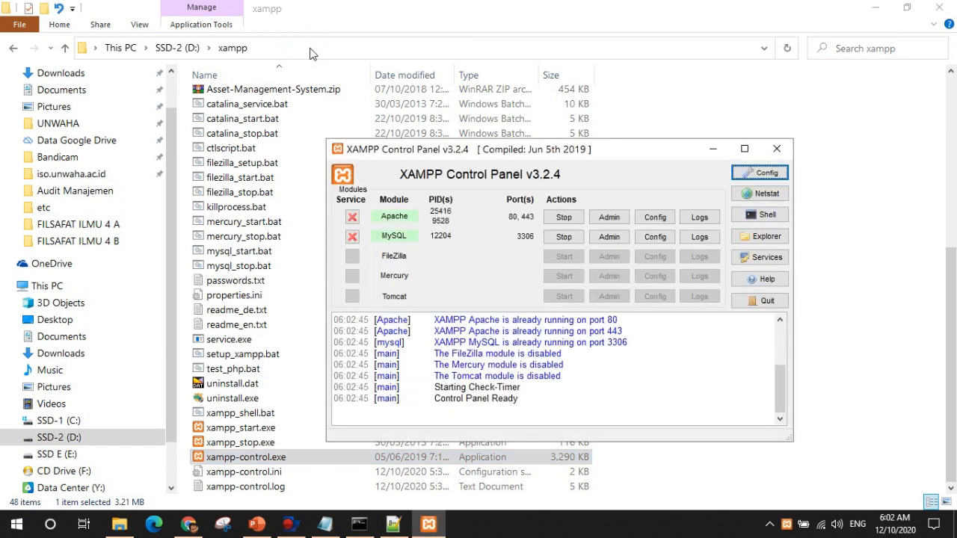
Step: Try to install Apache as a service while the module is still running
left_click_drag(419, 154, 400, 146)
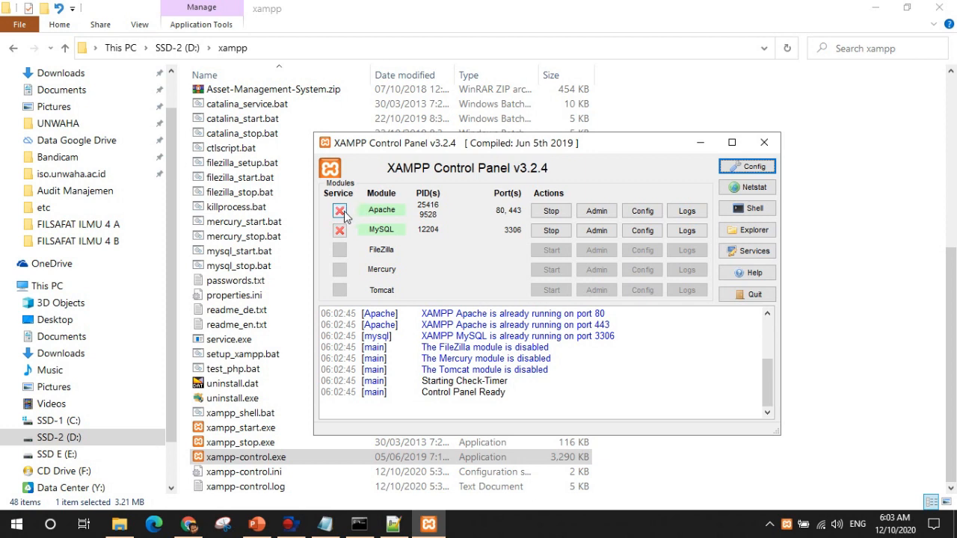
left_click(340, 213)
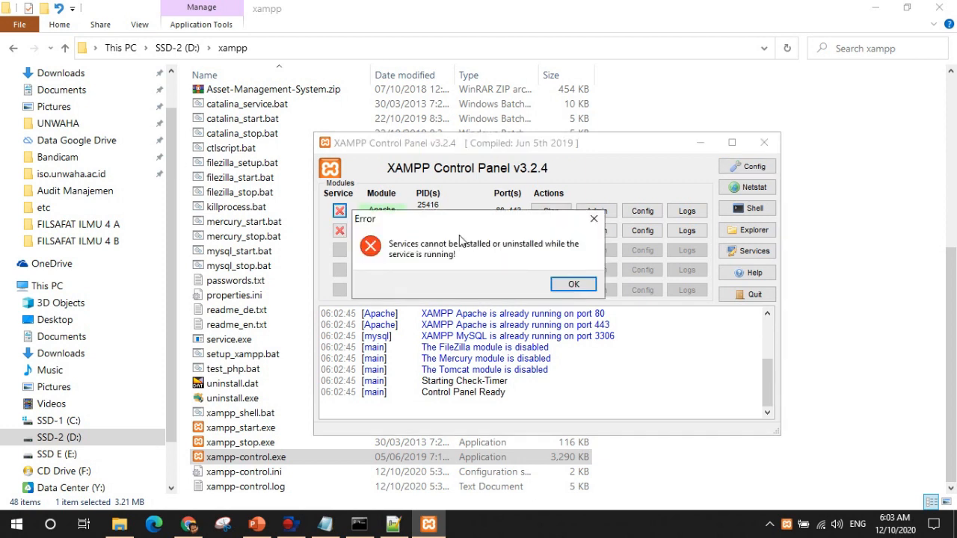
left_click(572, 284)
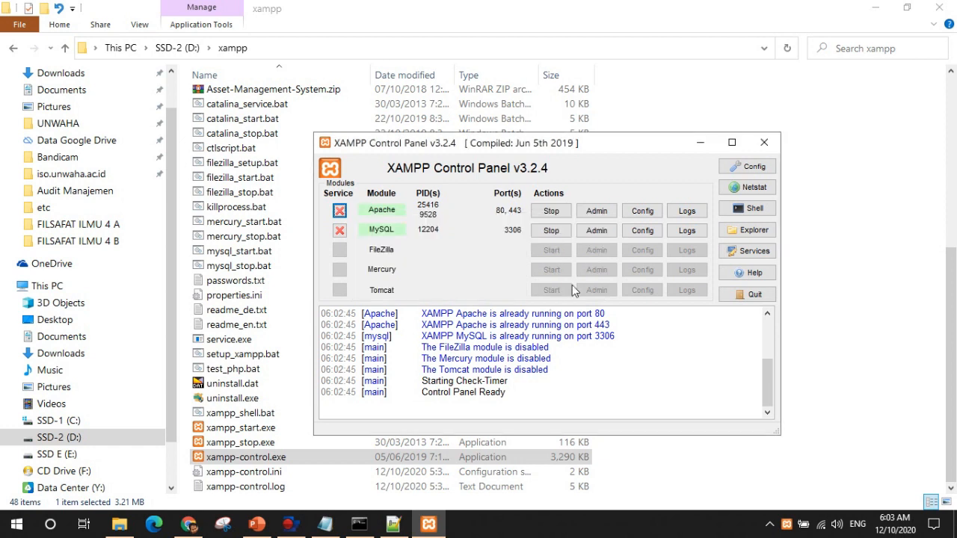
Step: Stop the Apache and MySQL modules and install both as services
left_click(554, 214)
left_click(552, 232)
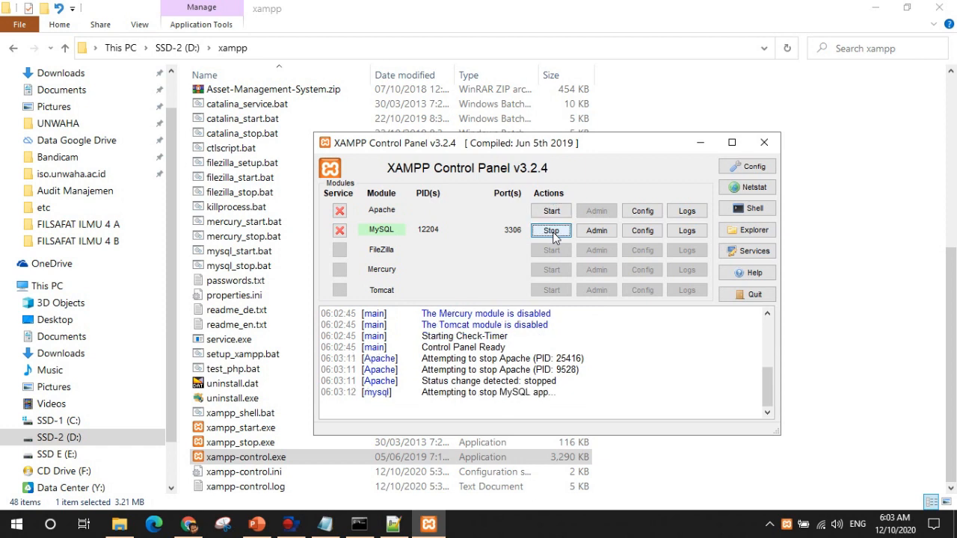
left_click(340, 213)
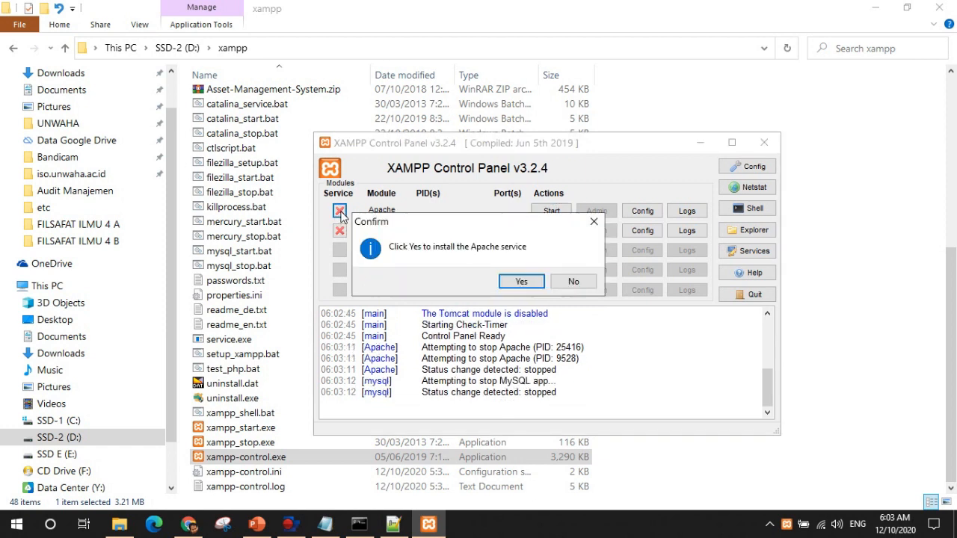
left_click(519, 282)
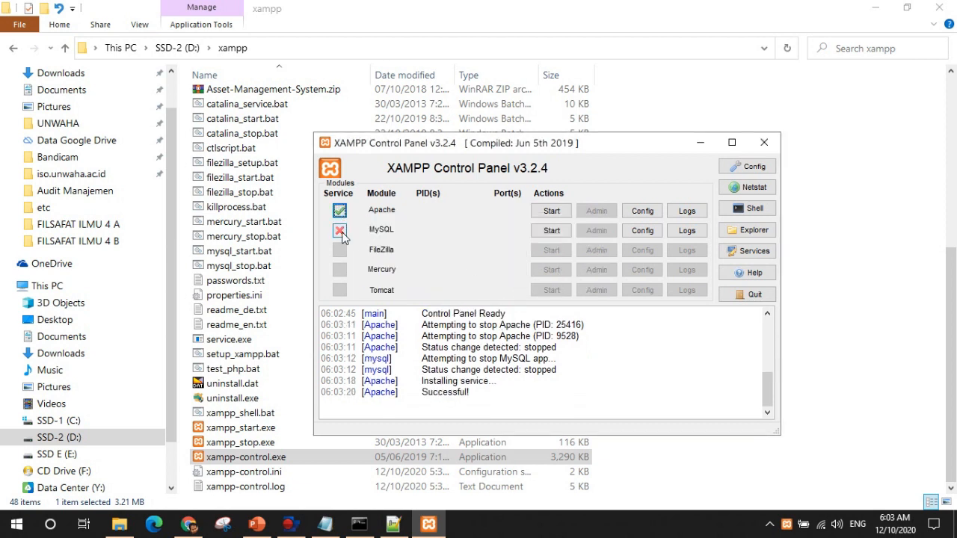
left_click(340, 230)
left_click(515, 282)
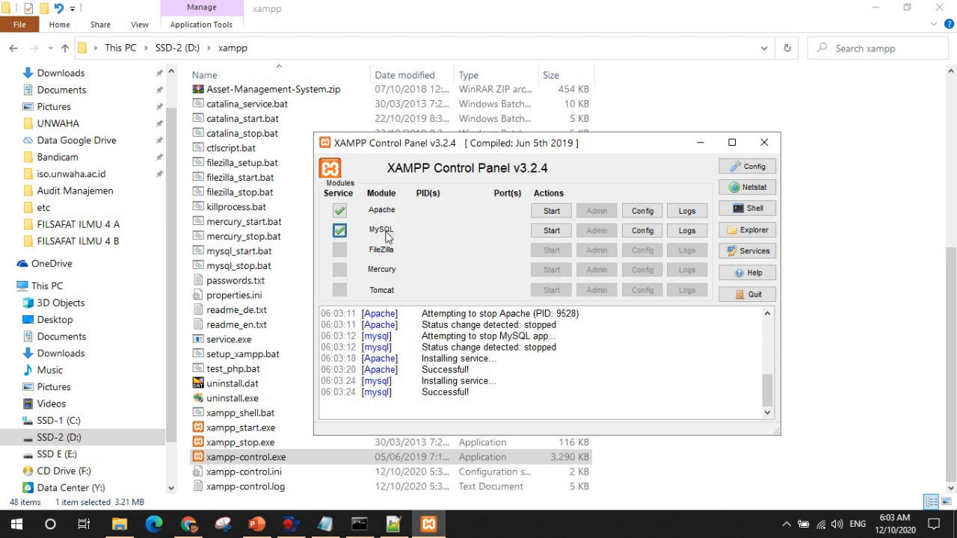
Step: Start the Apache service and the MySQL service
left_click(560, 215)
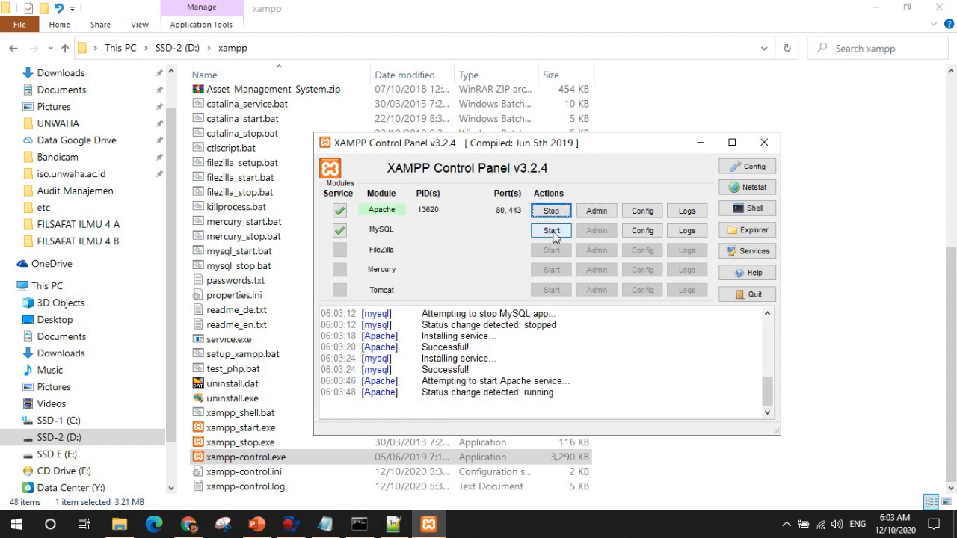
left_click(555, 236)
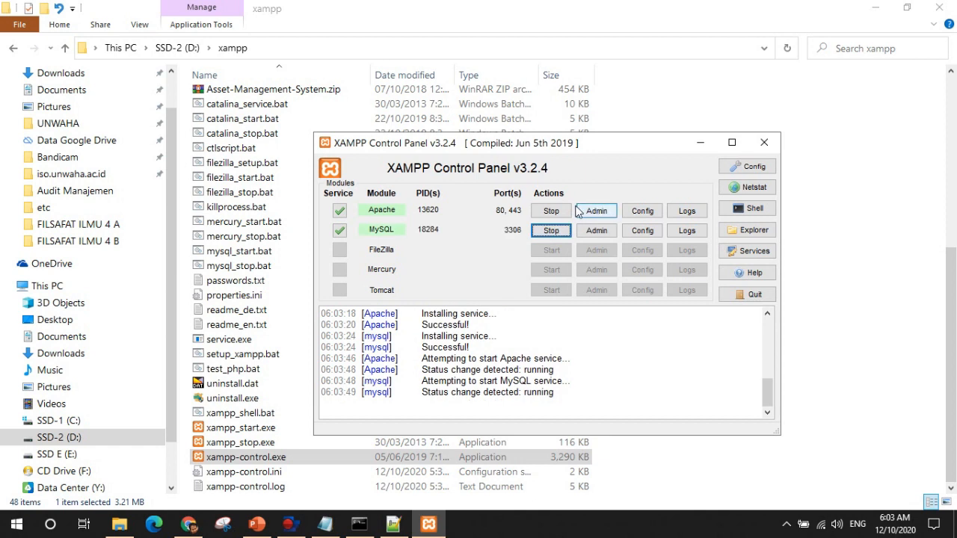